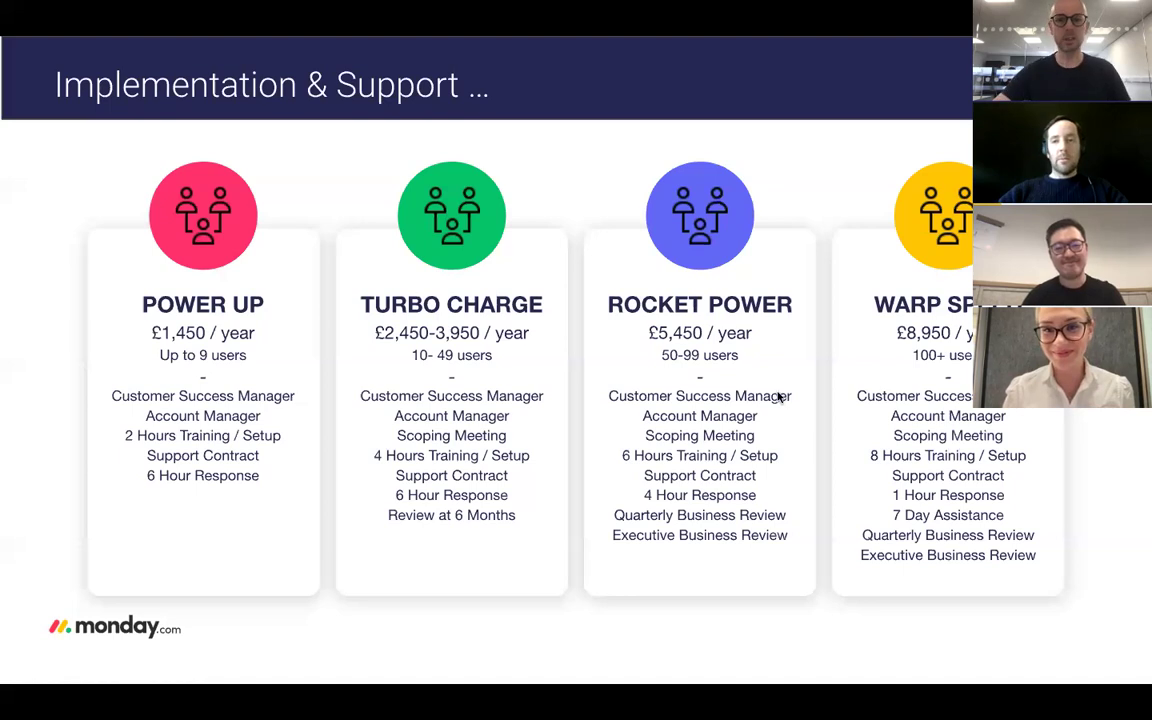
key(Right)
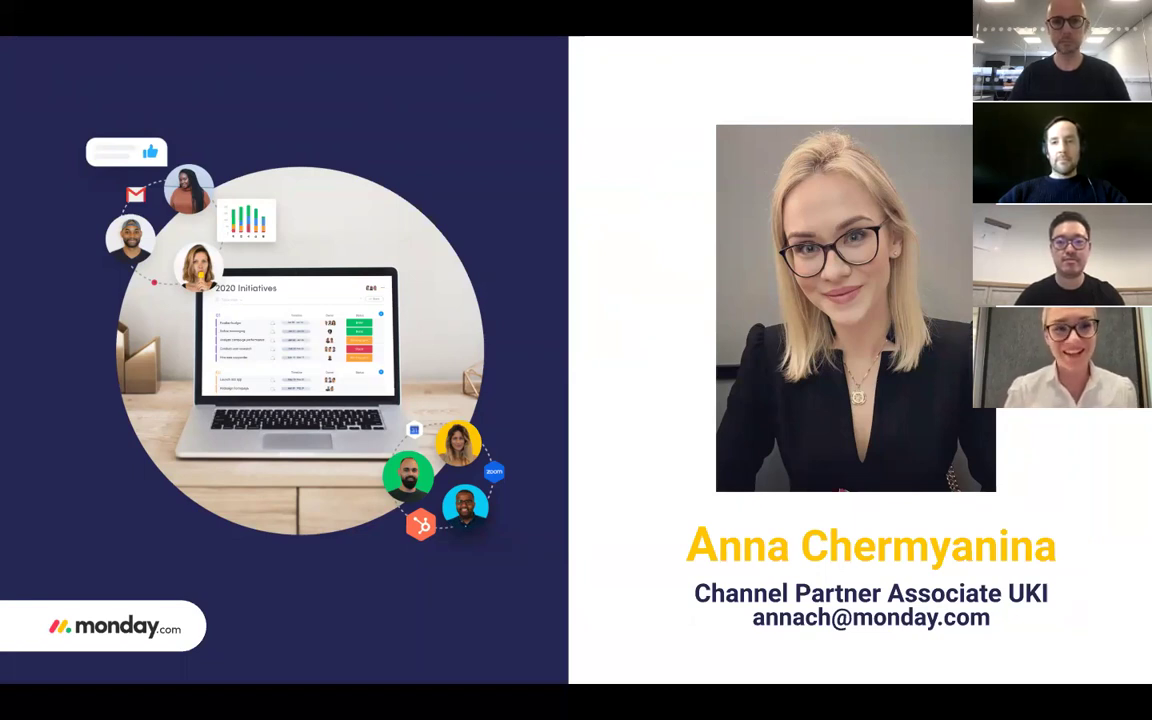
key(Right)
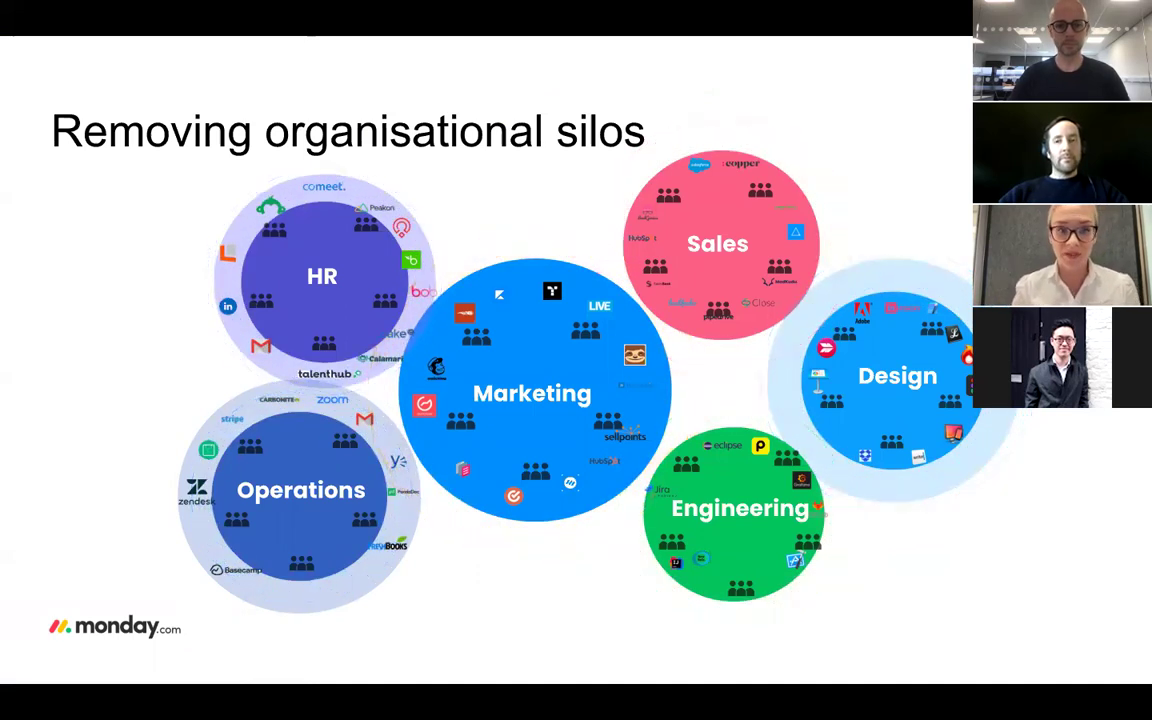
key(Right)
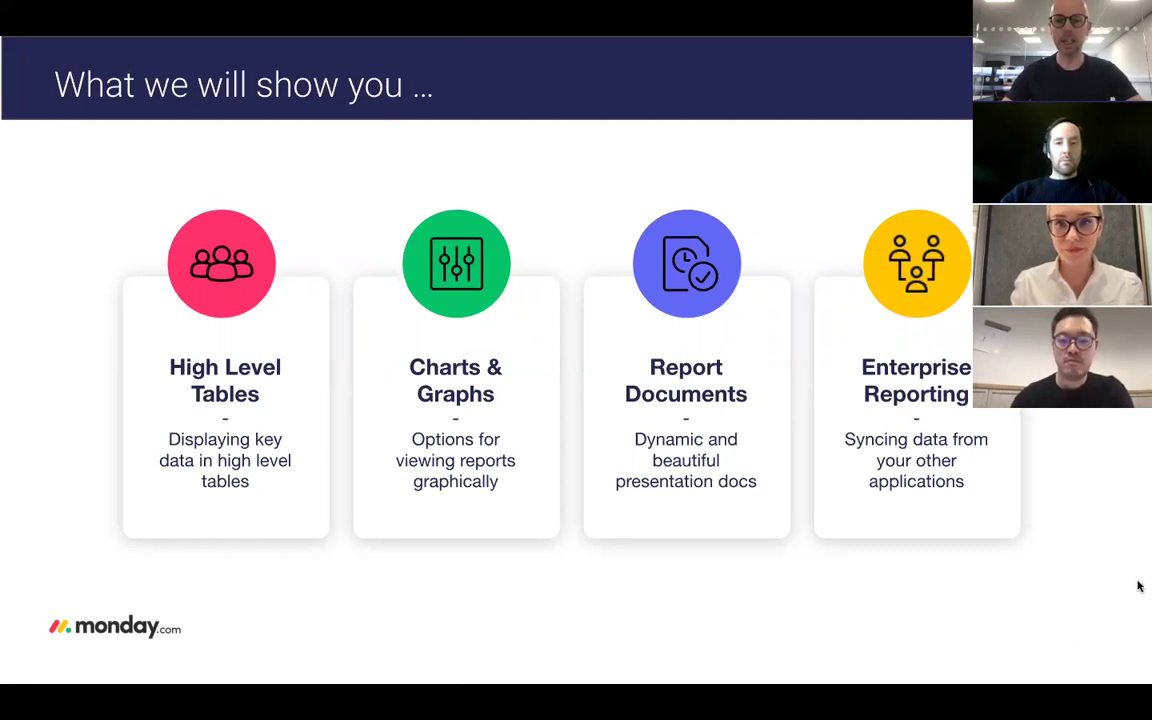
Step: Switch to the monday.com workspace in Chrome and view the CRM team's Leads and Opportunities boards
key(ctrl+Right)
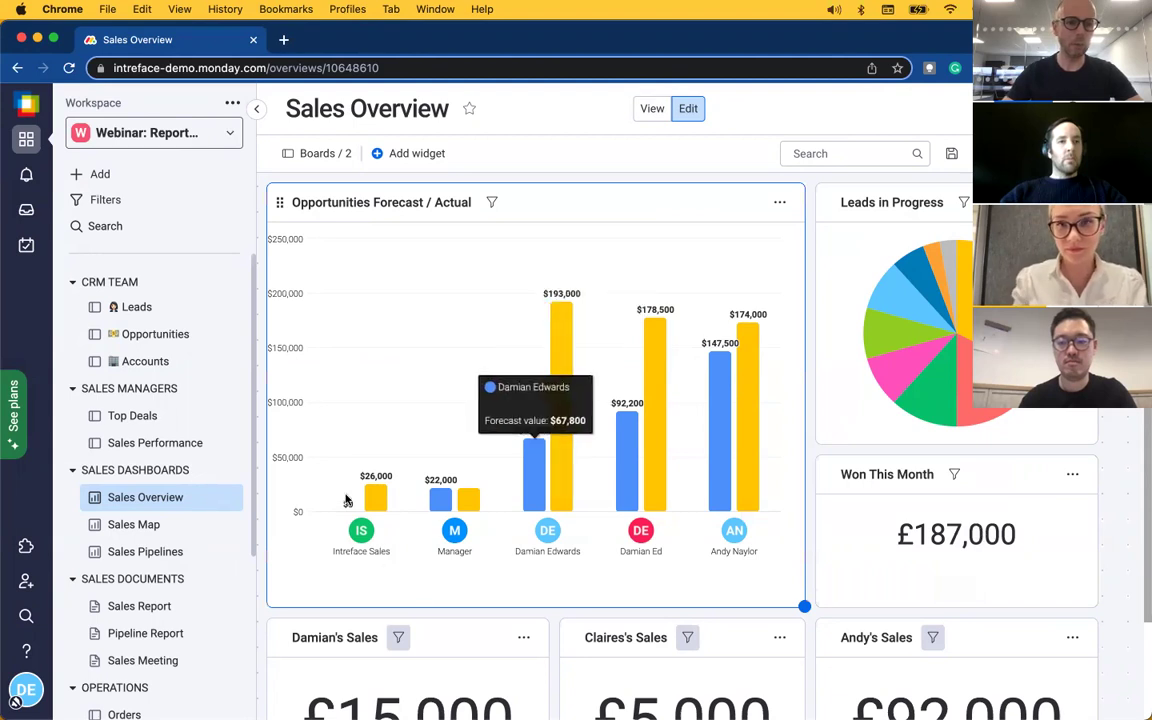
click(147, 308)
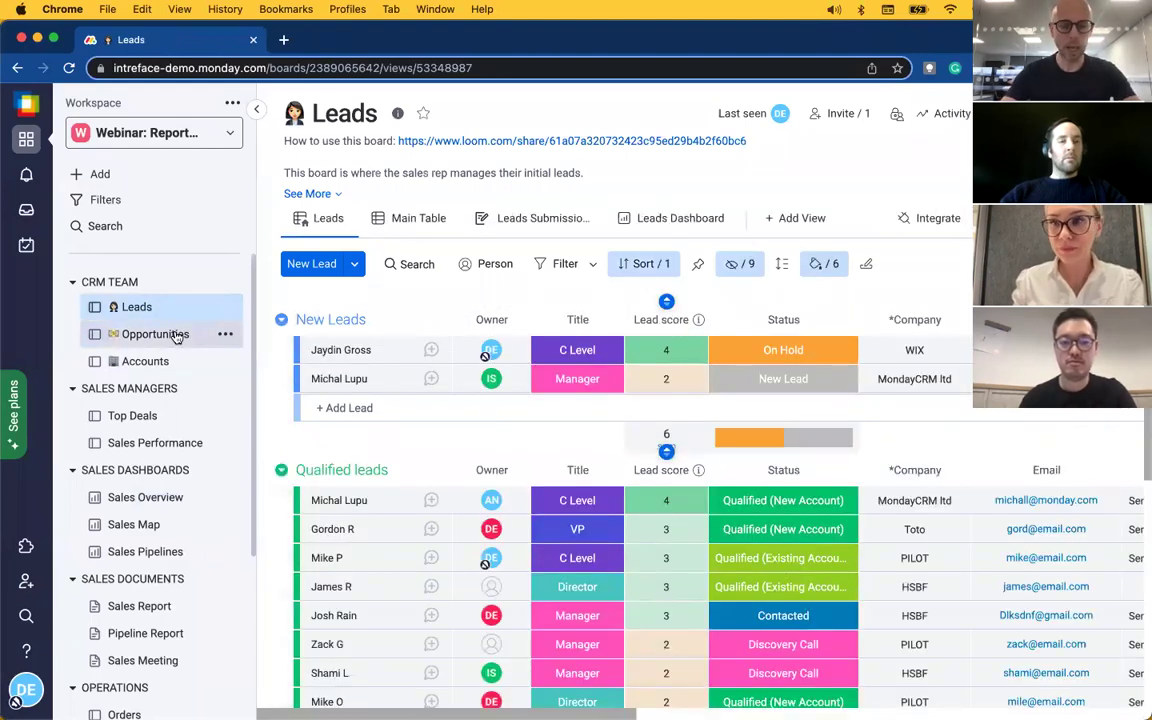
click(176, 337)
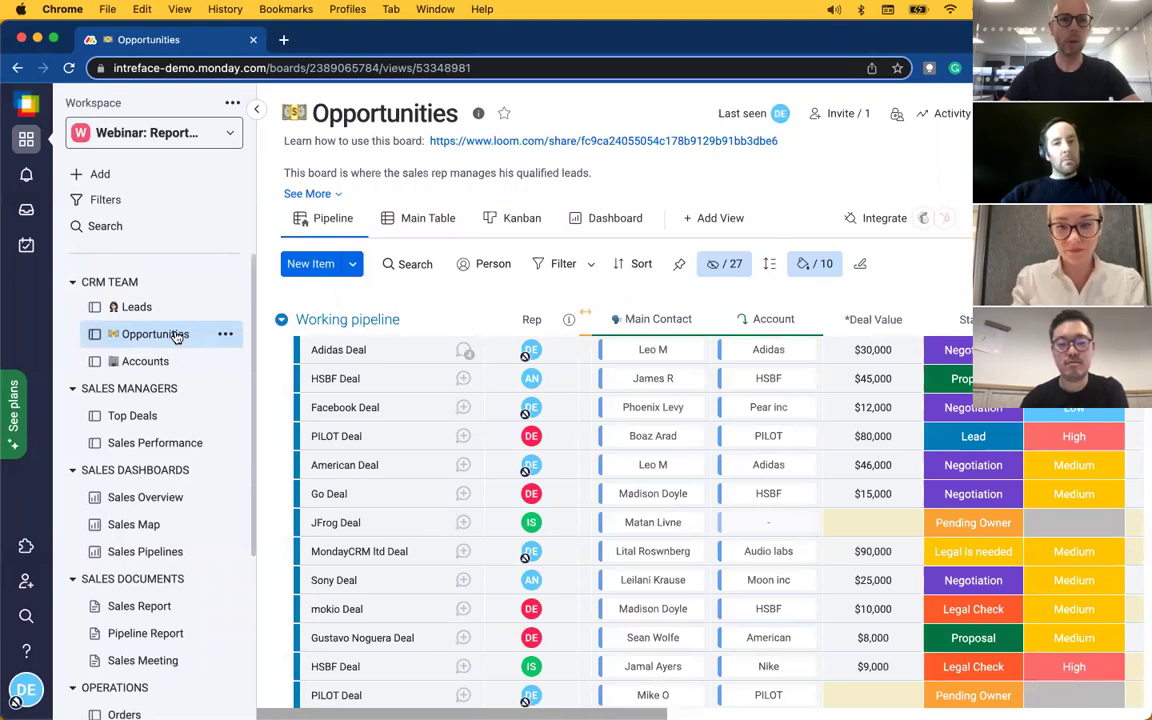
Step: Open the Top Deals board and filter its items by the first person offered in the quick person filter
click(136, 418)
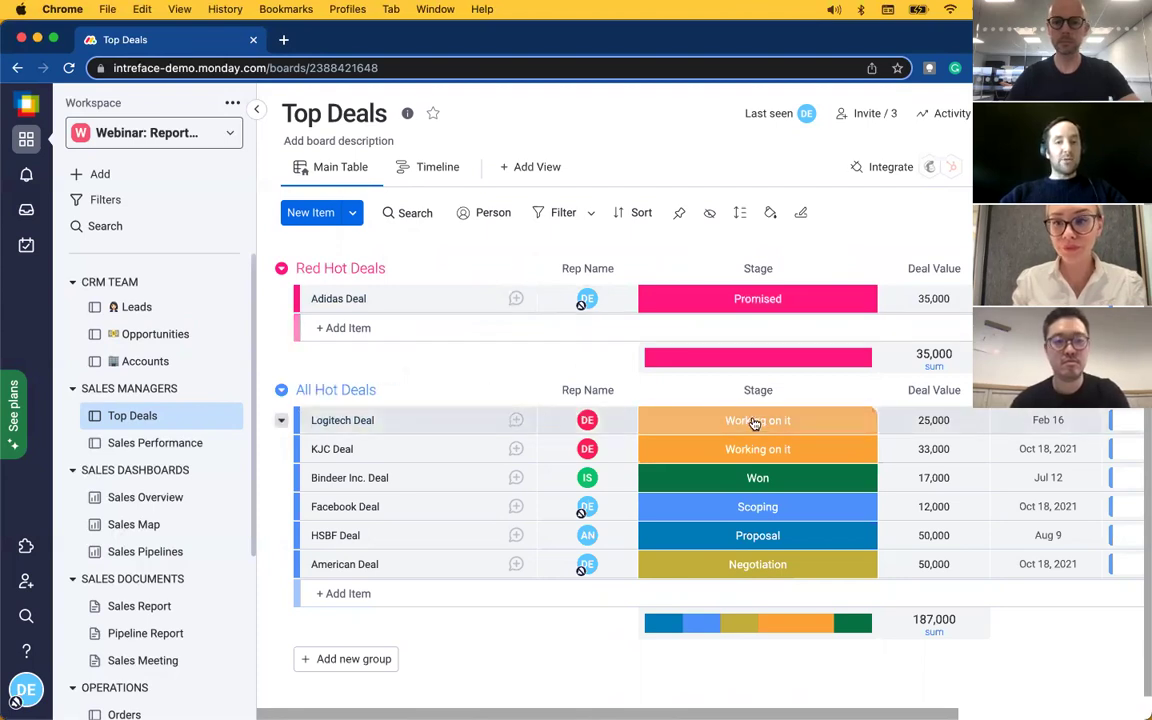
mouse_move(590, 426)
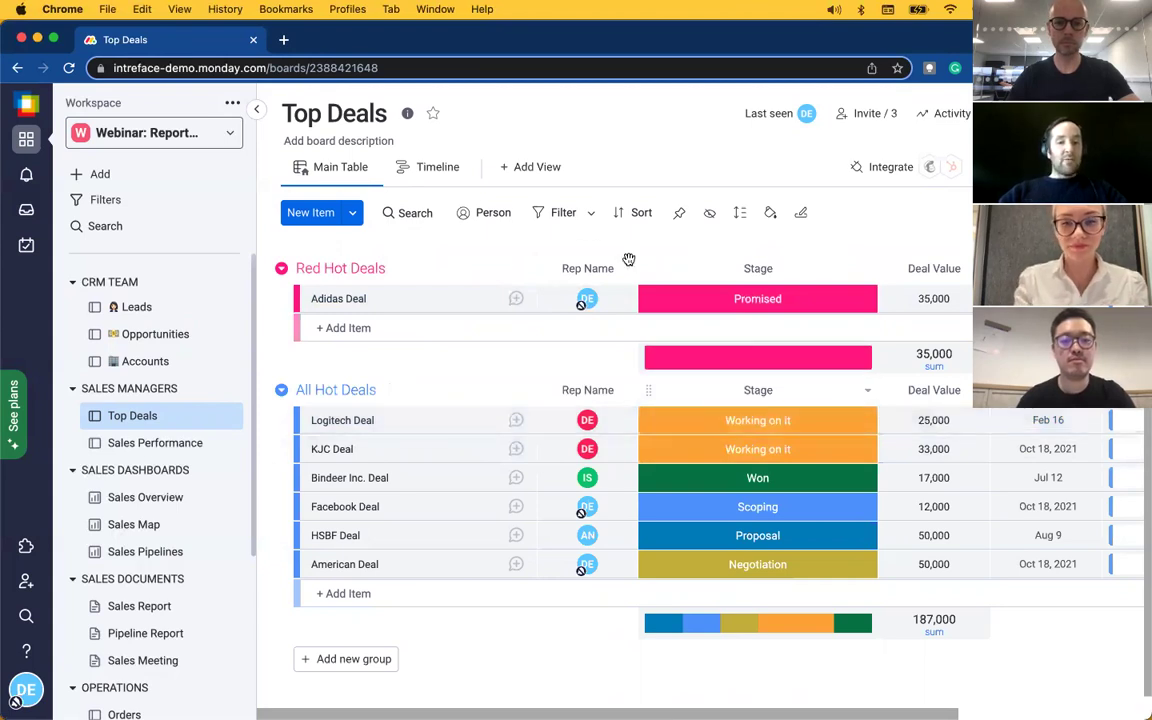
click(485, 214)
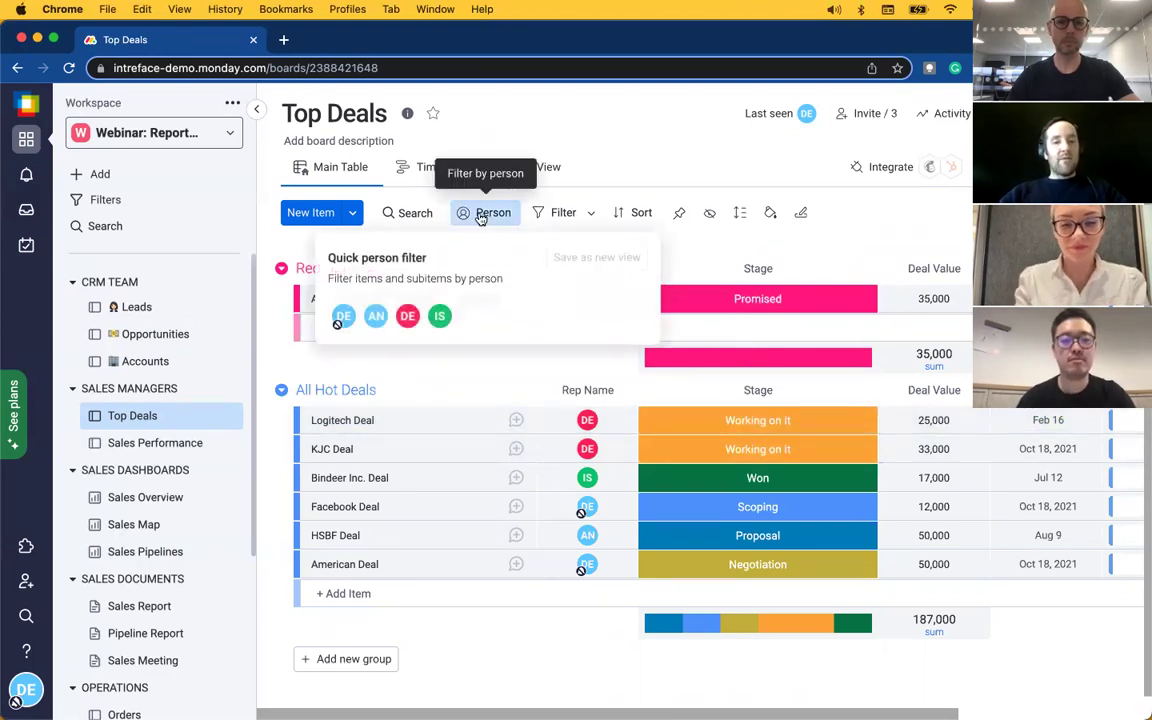
click(342, 318)
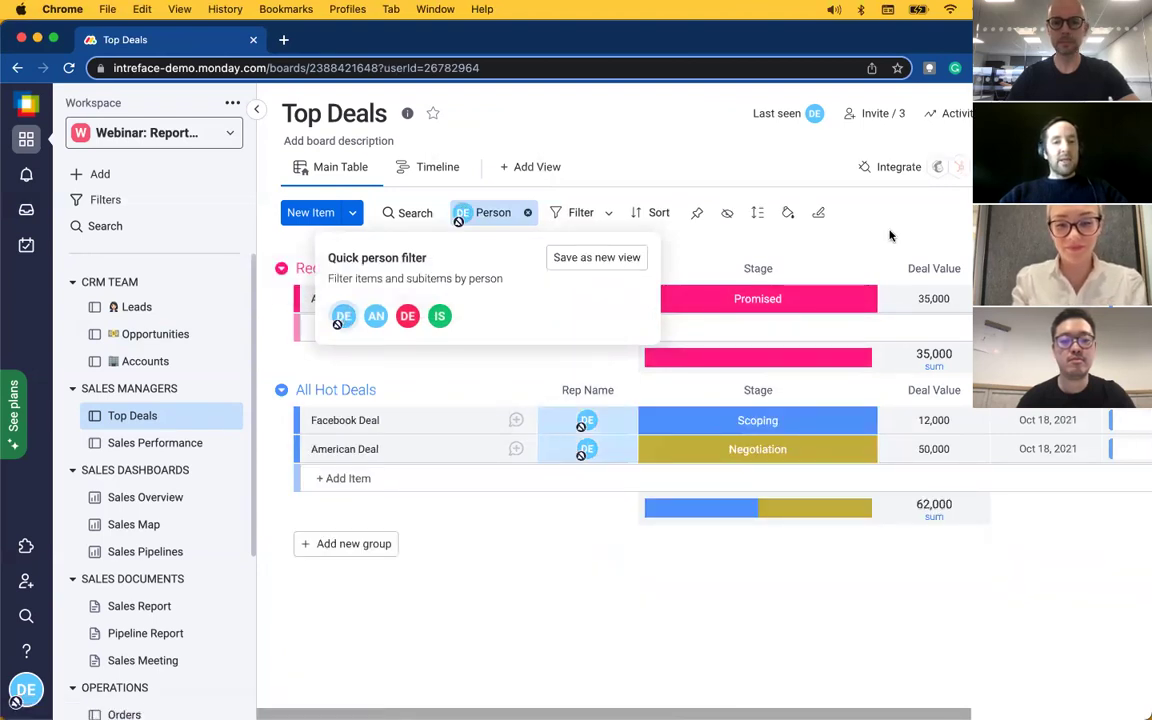
click(890, 235)
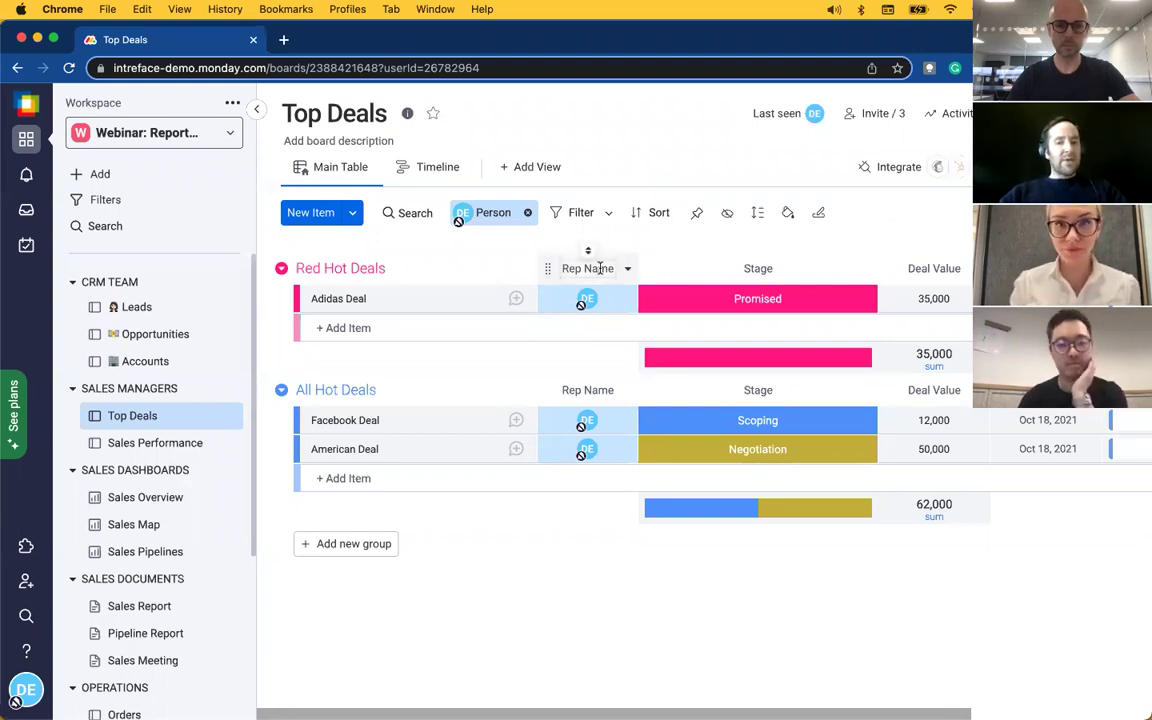
Step: On the Opportunities board, examine the target board and connected column of the automation creating Top Deals items for Deal Values greater than 10000
click(160, 335)
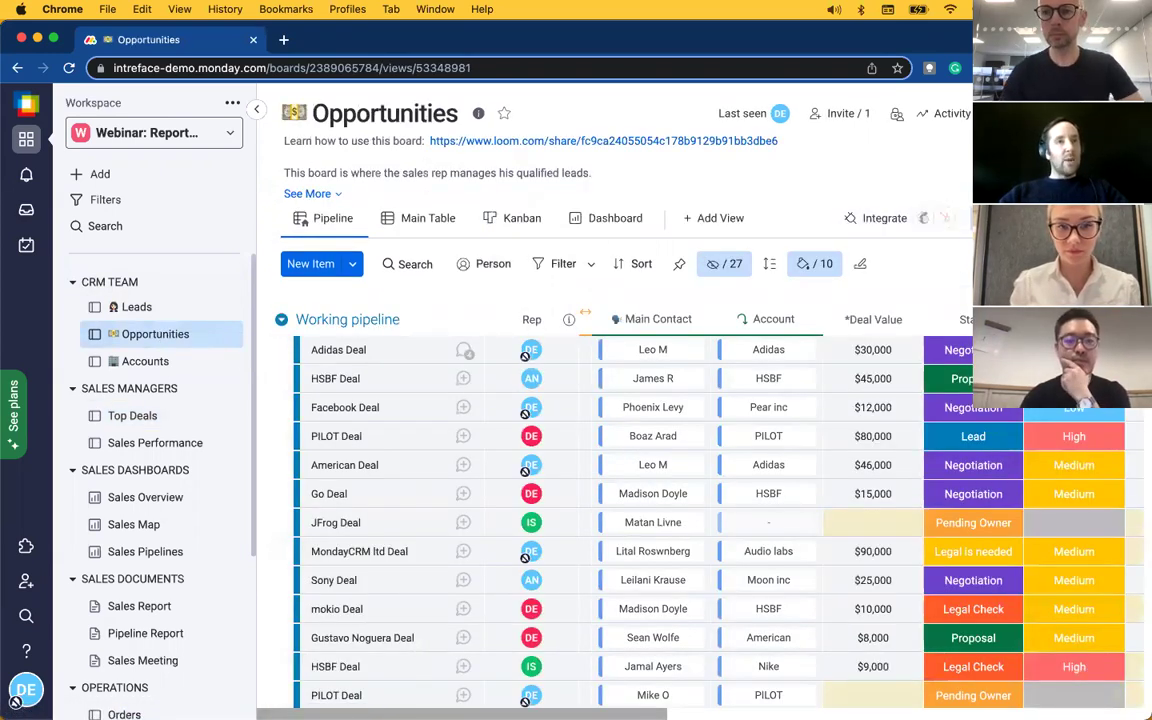
click(945, 218)
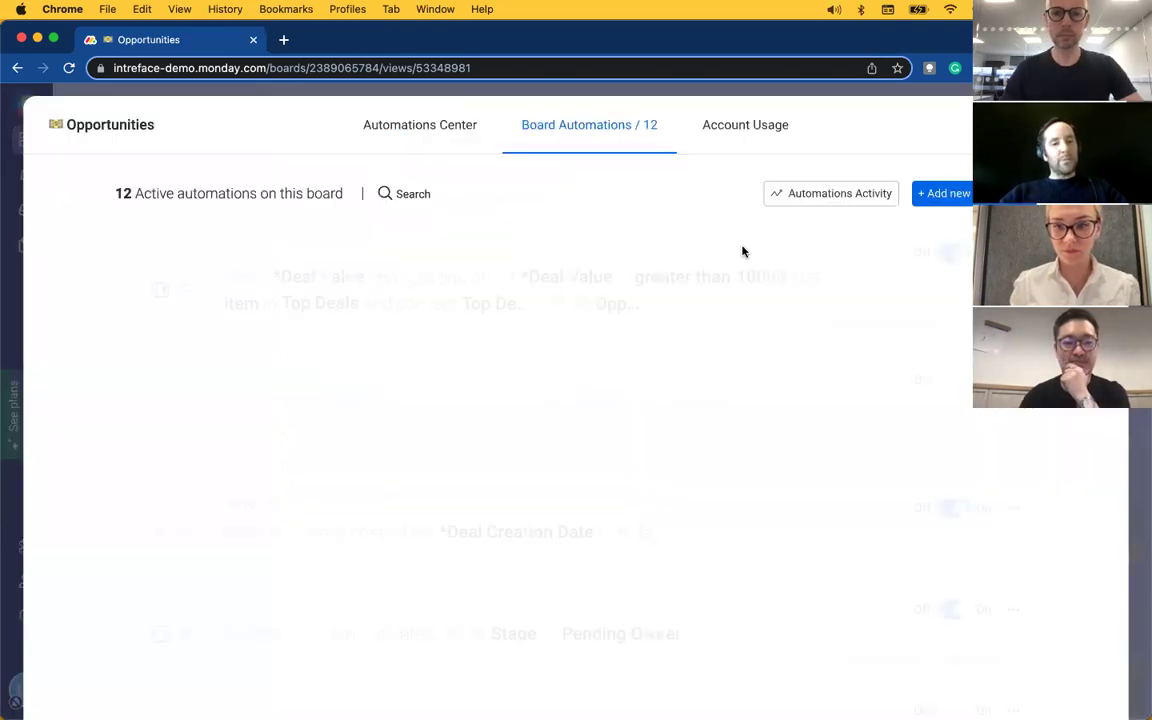
click(663, 249)
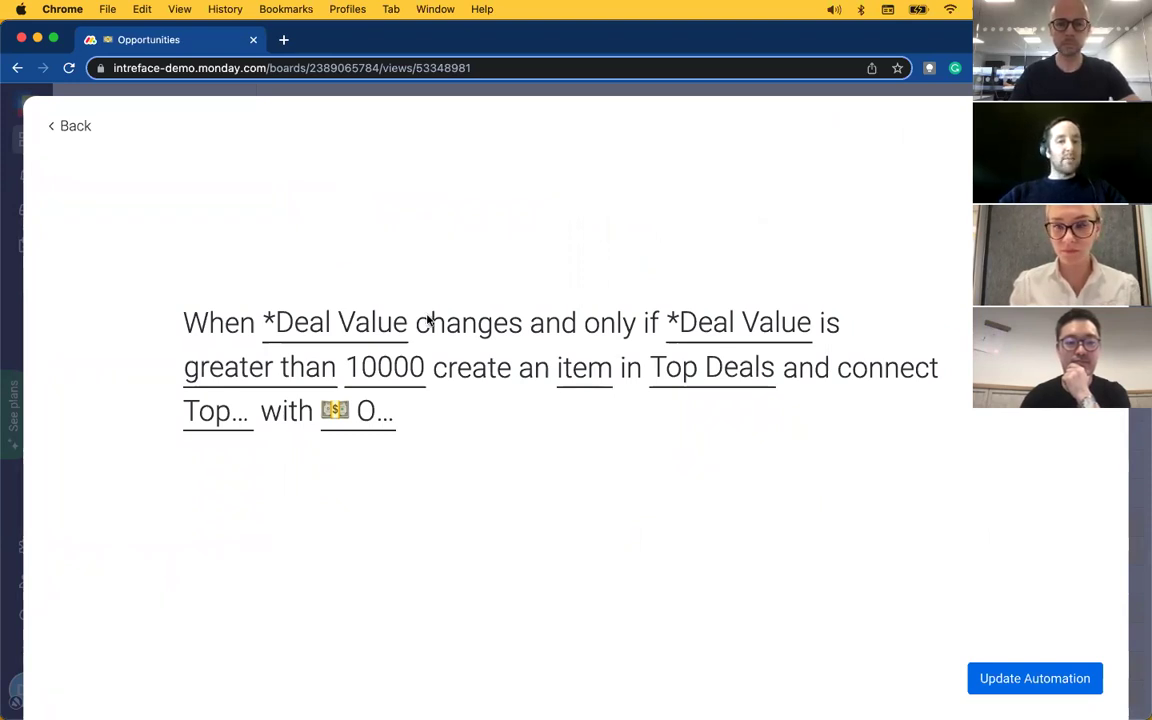
click(710, 370)
click(892, 321)
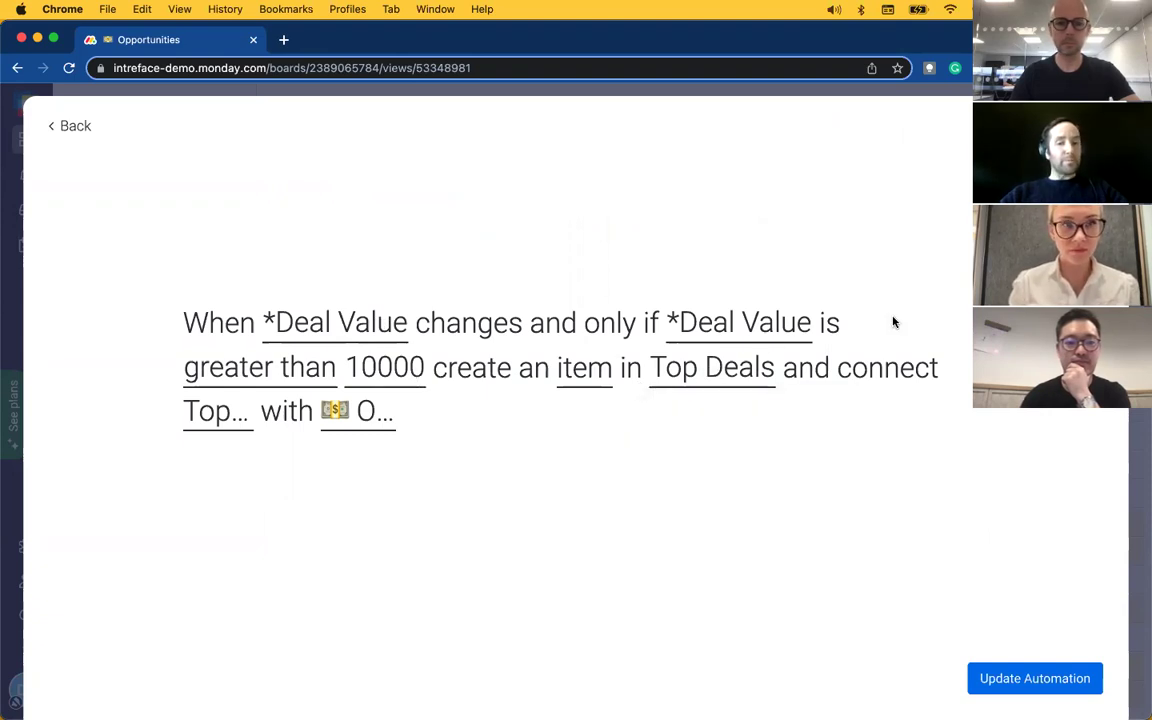
click(365, 415)
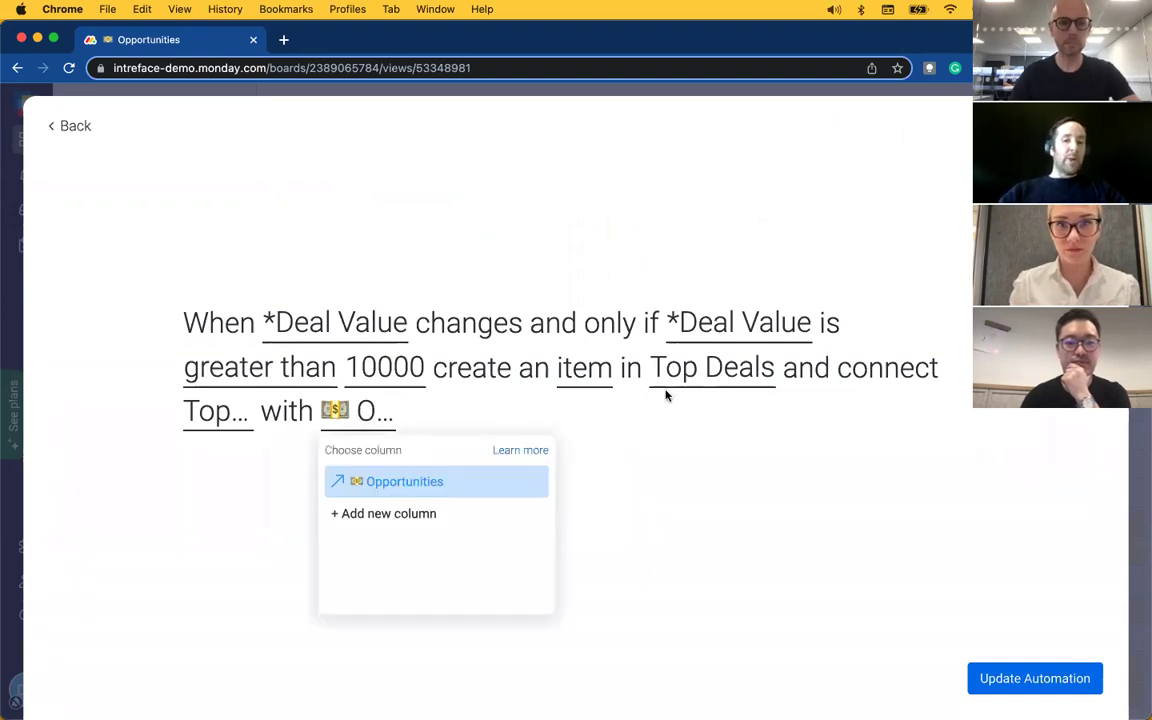
click(72, 126)
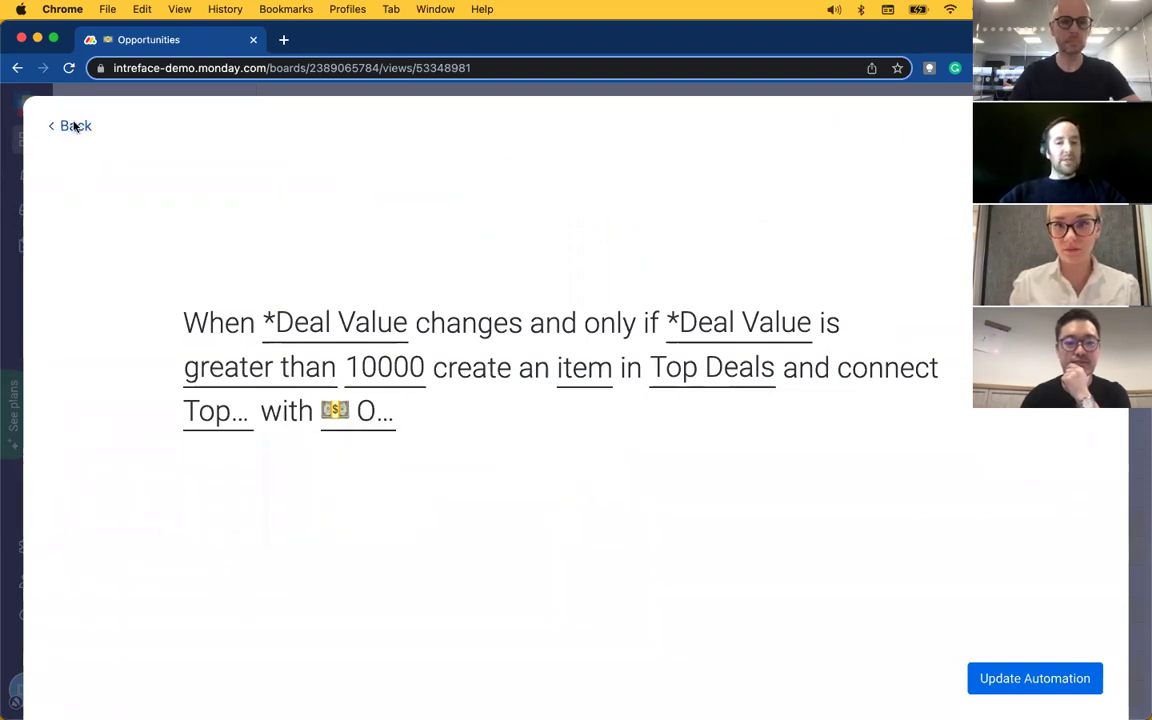
click(75, 126)
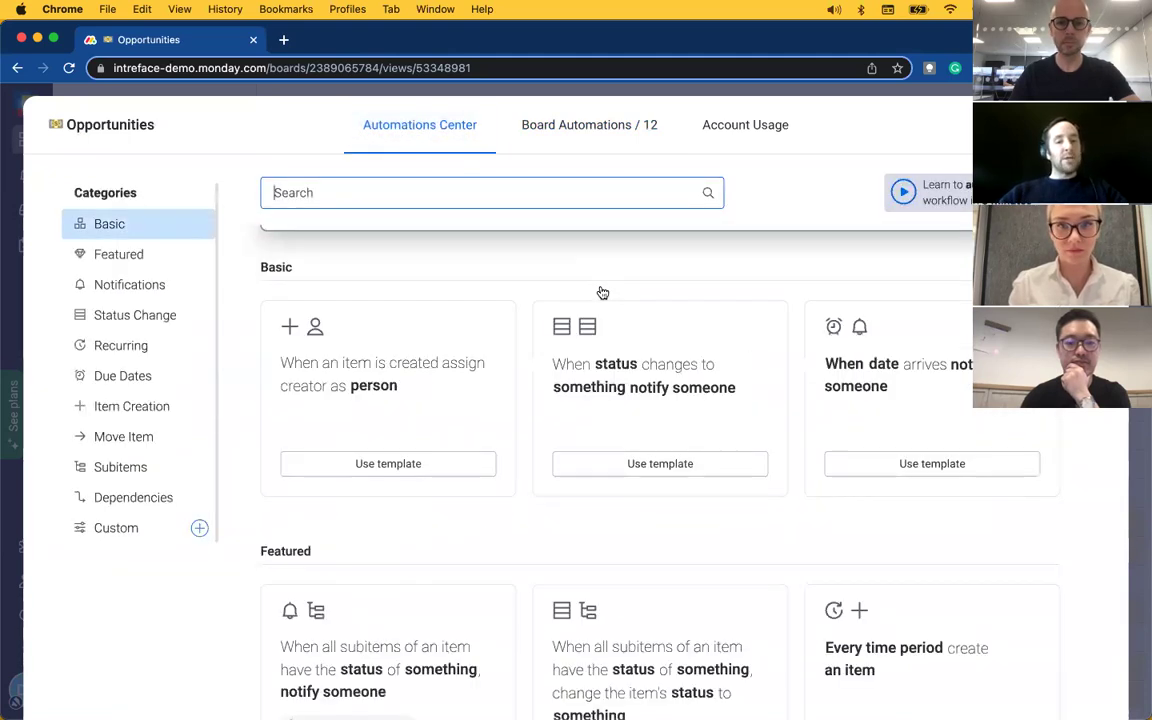
Step: Look through the Basic and Featured templates in the Automations Center, and return to the Opportunities board
scroll(650, 355, down, 5)
scroll(652, 357, down, 2)
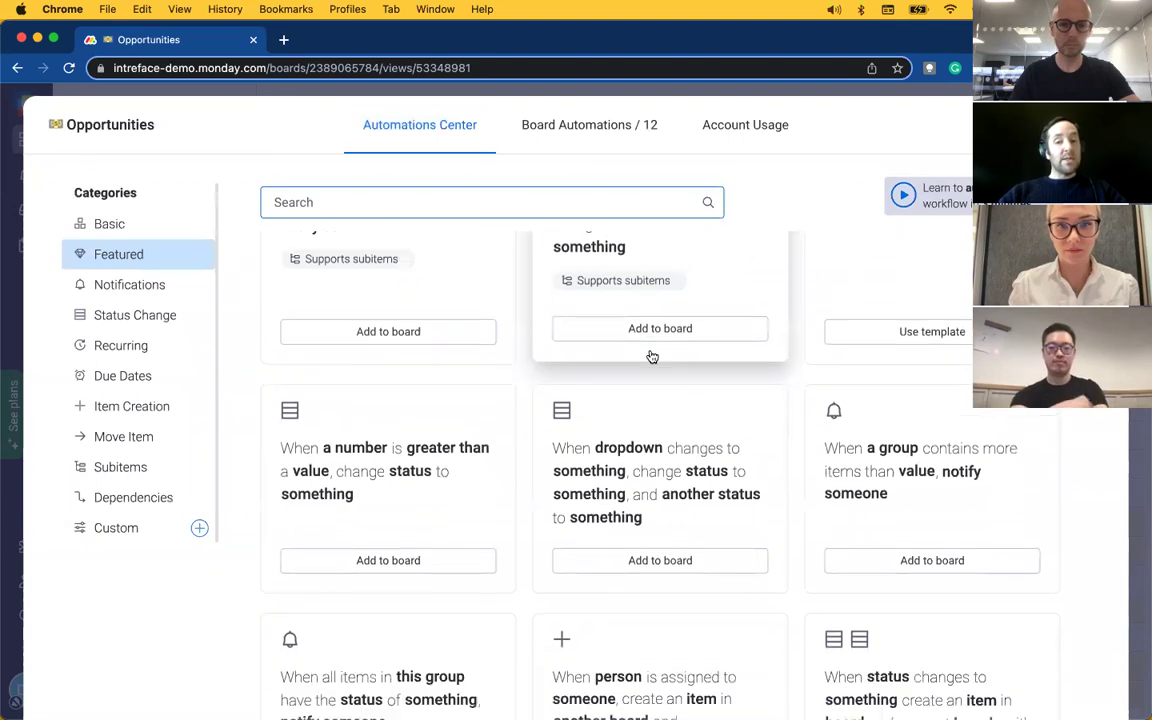
scroll(652, 357, down, 4)
scroll(652, 357, down, 3)
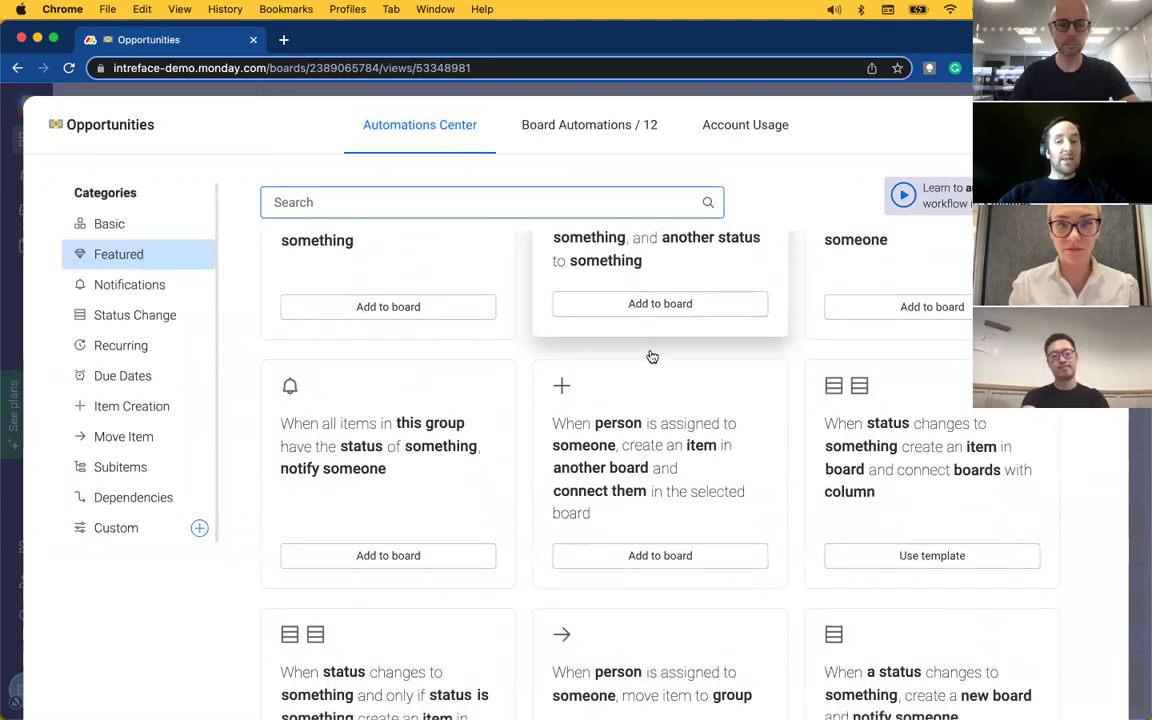
scroll(652, 357, down, 3)
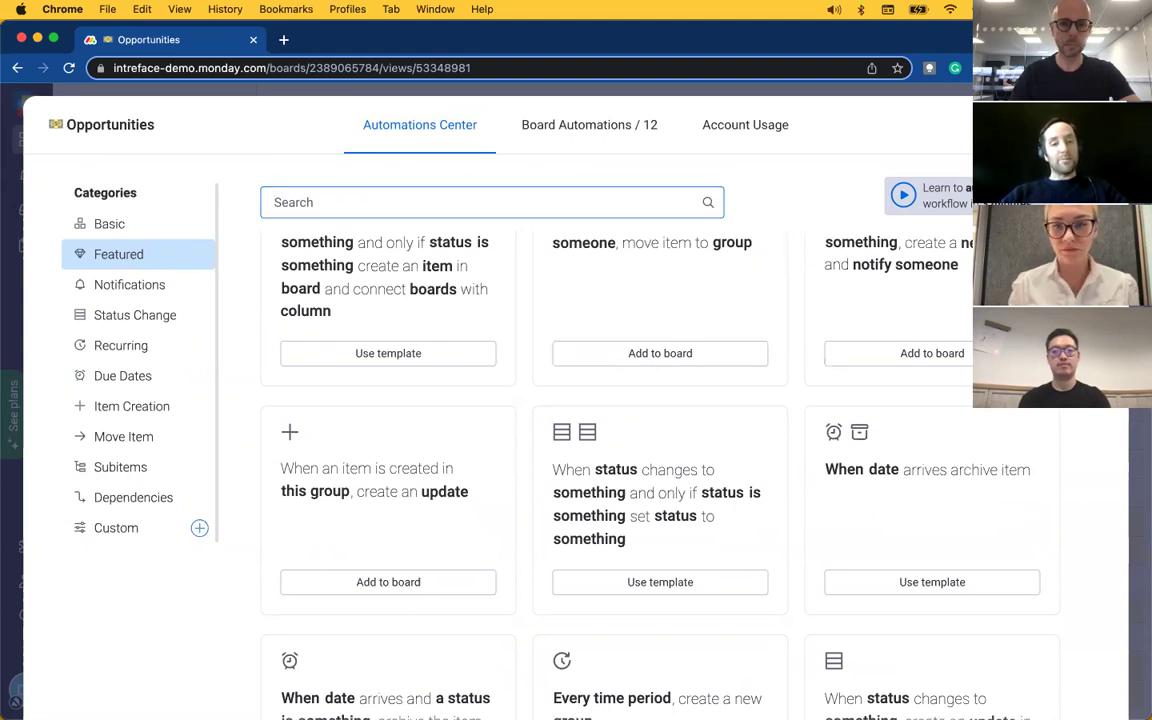
key(Escape)
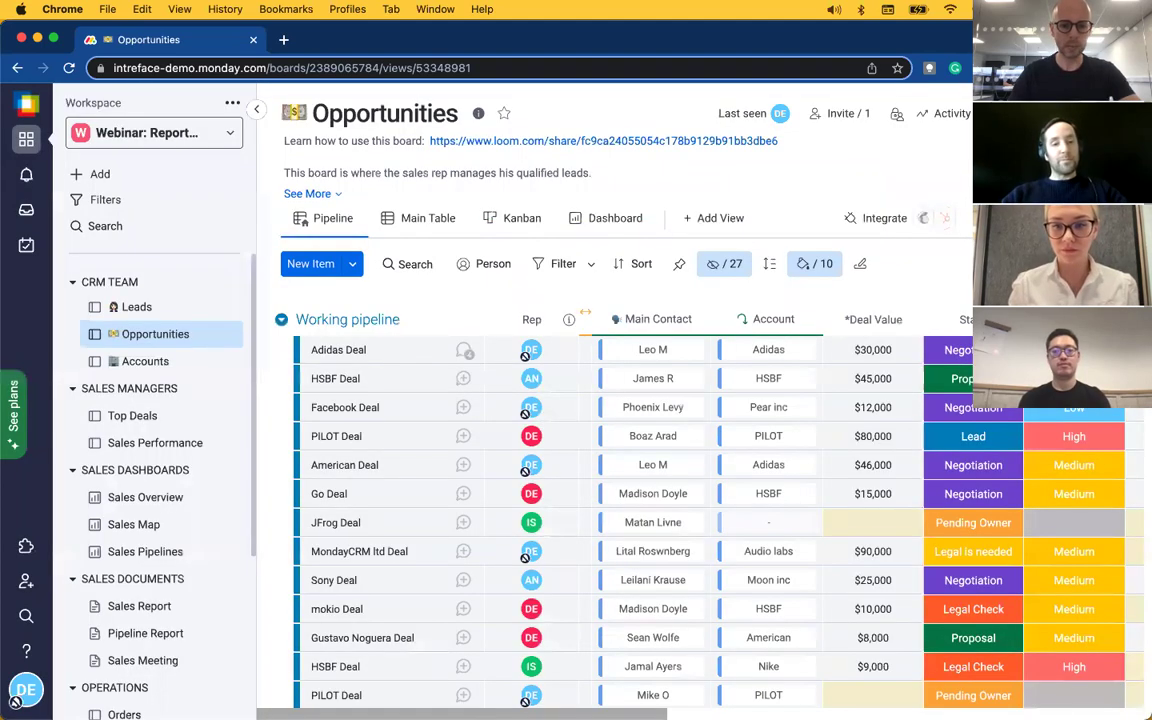
Step: Review the monthly targets, actuals and deltas of all teams on the Sales Performance board
click(163, 445)
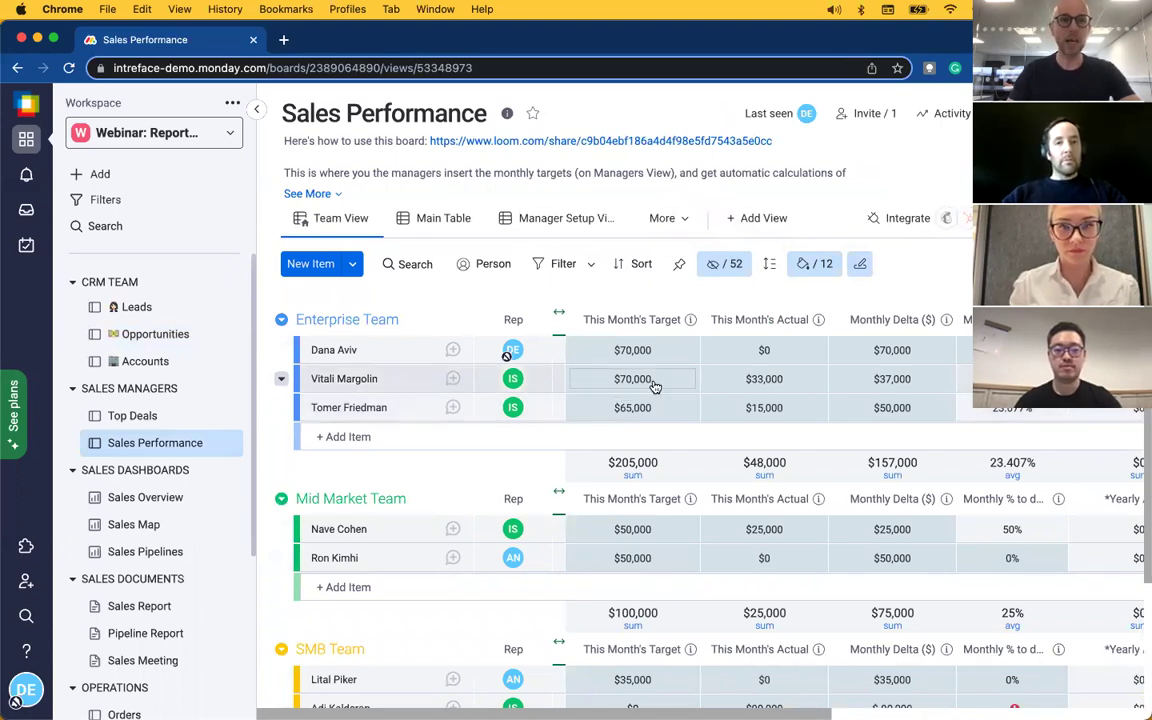
scroll(648, 384, down, 3)
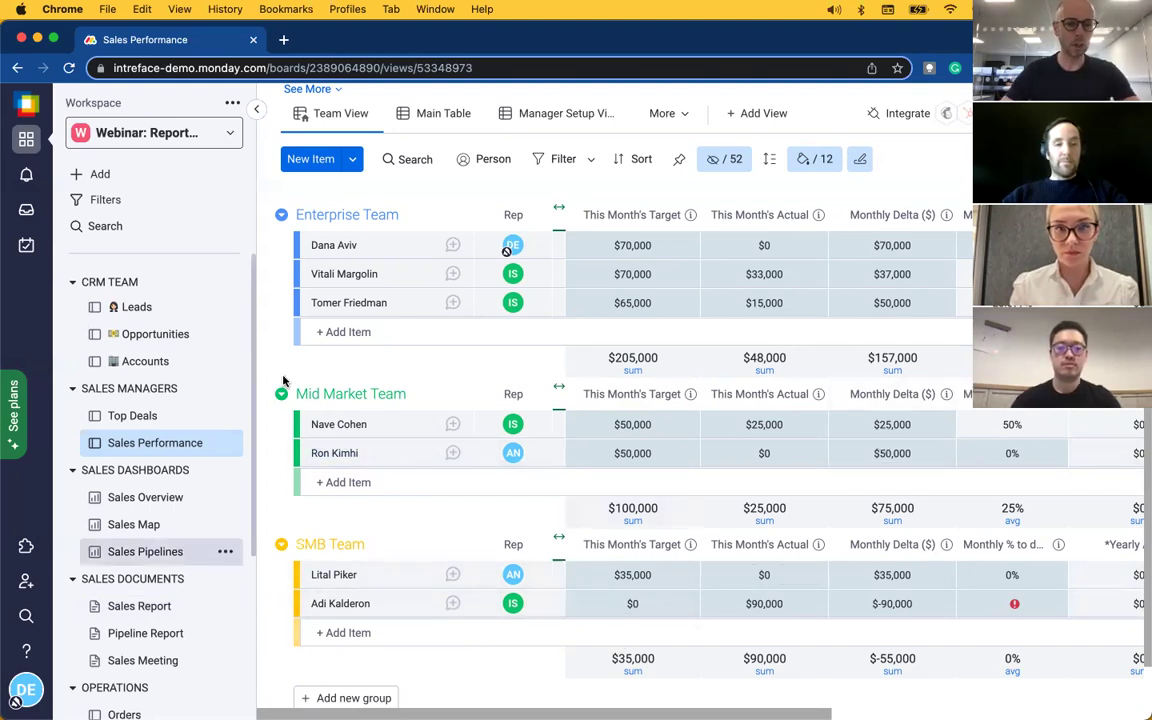
Step: From the Sales Overview dashboard, look through the recommended widgets in the Widgets Center without adding any
click(165, 496)
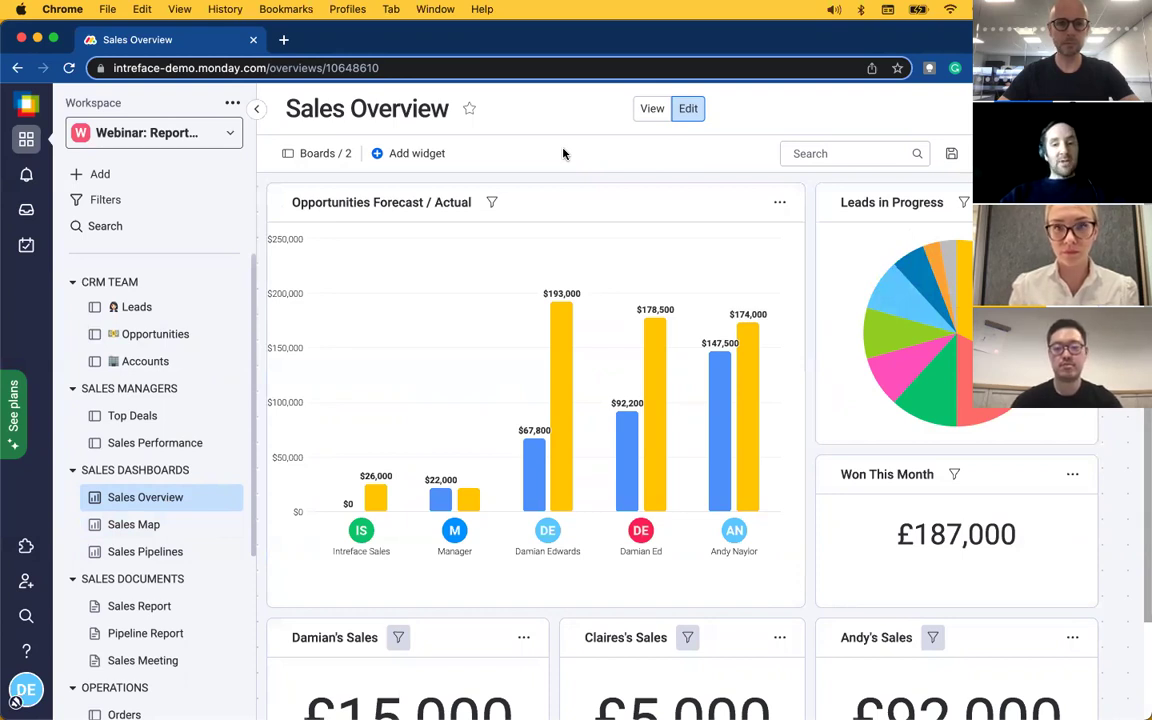
click(409, 155)
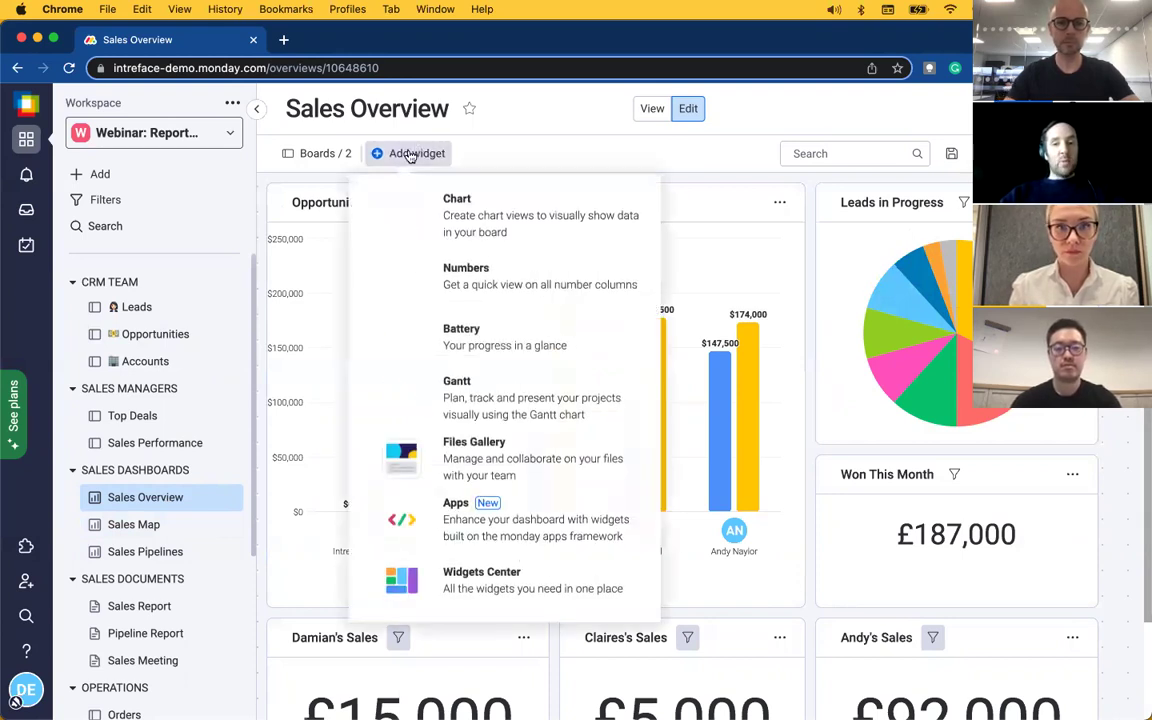
click(517, 585)
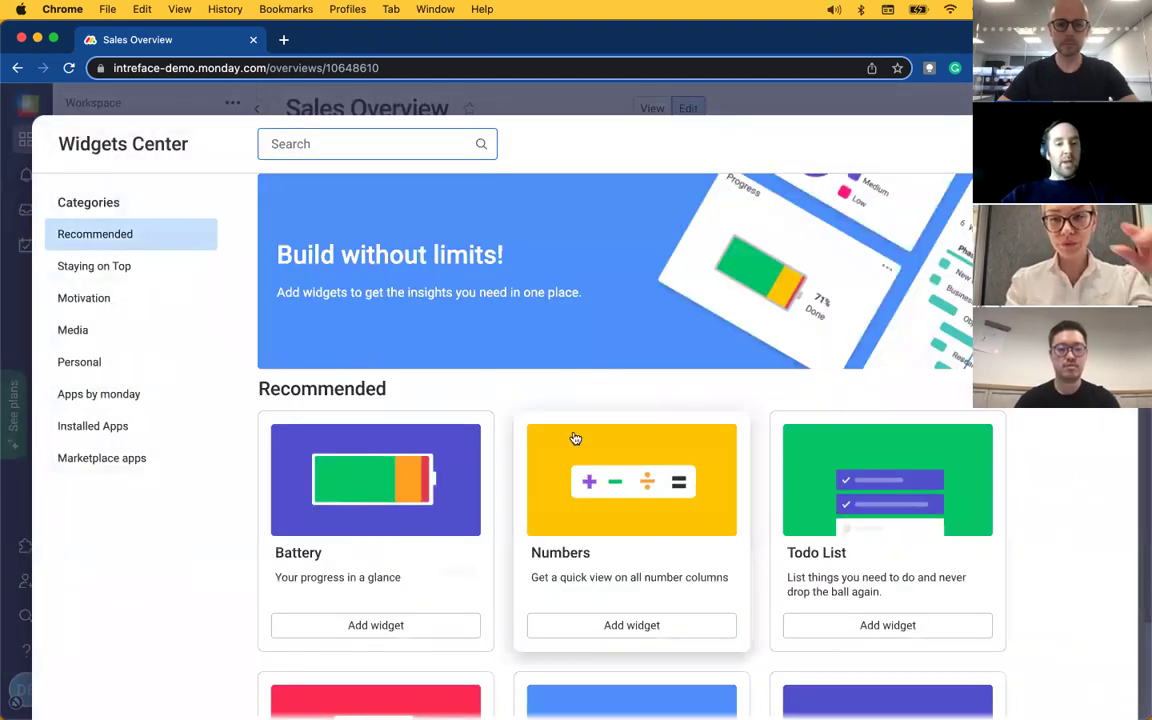
scroll(575, 438, down, 3)
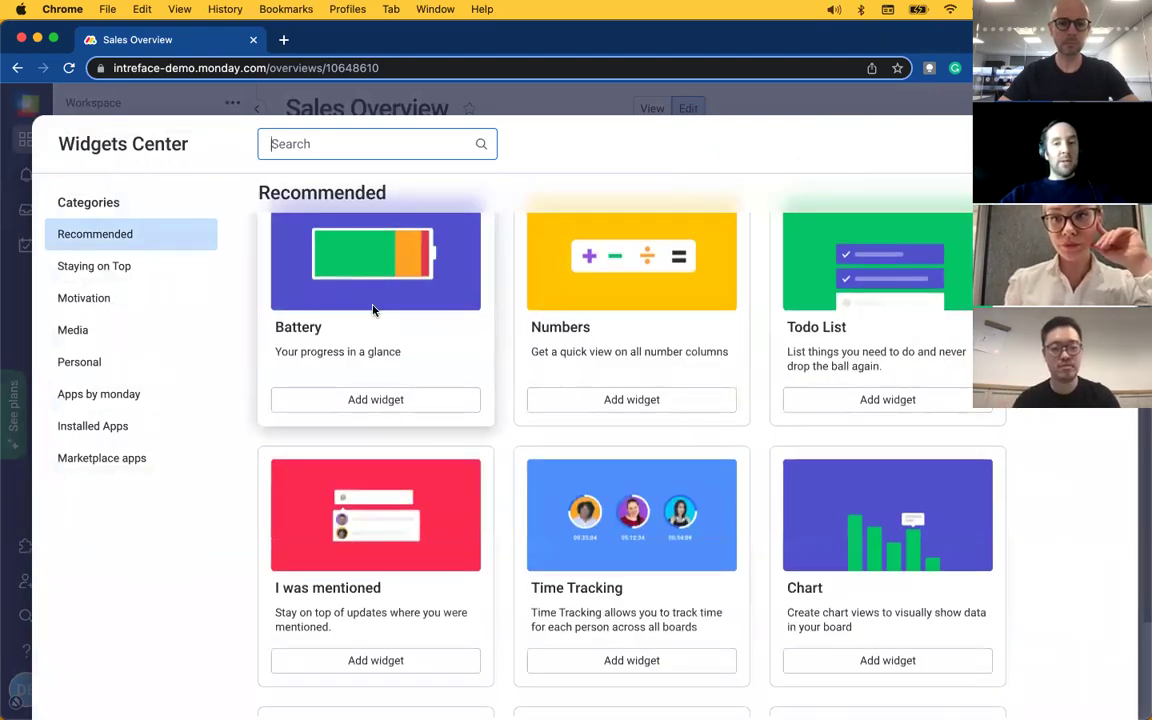
scroll(372, 310, up, 2)
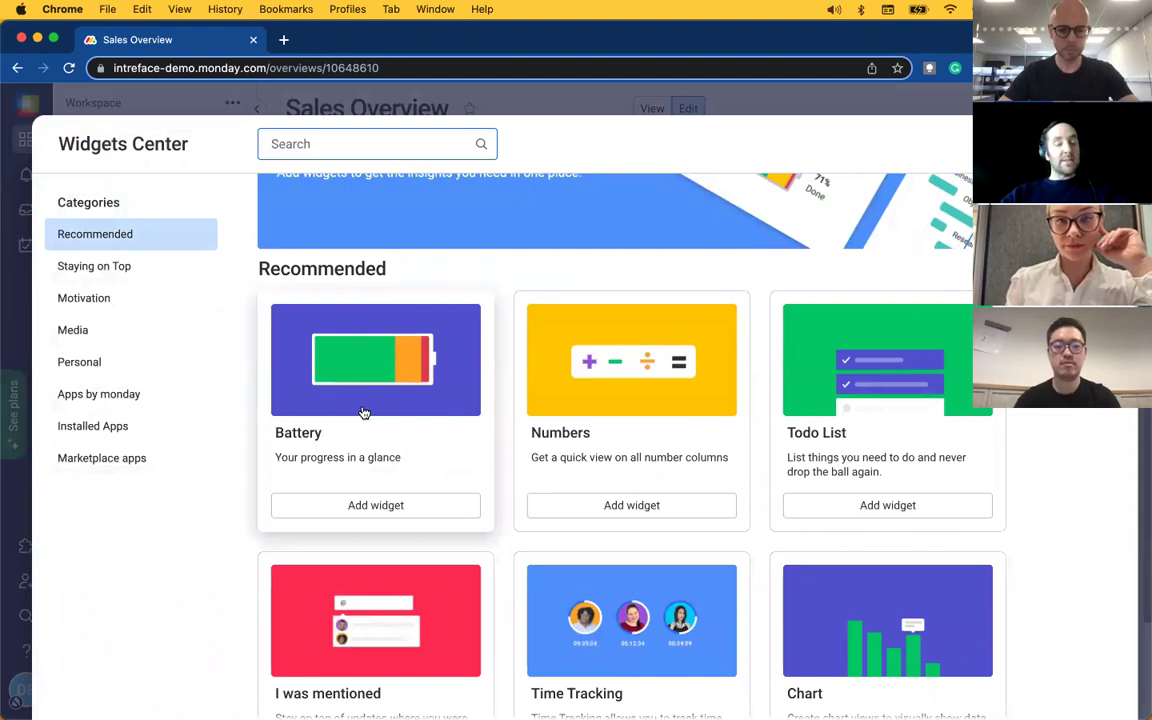
scroll(615, 411, down, 5)
scroll(615, 411, down, 2)
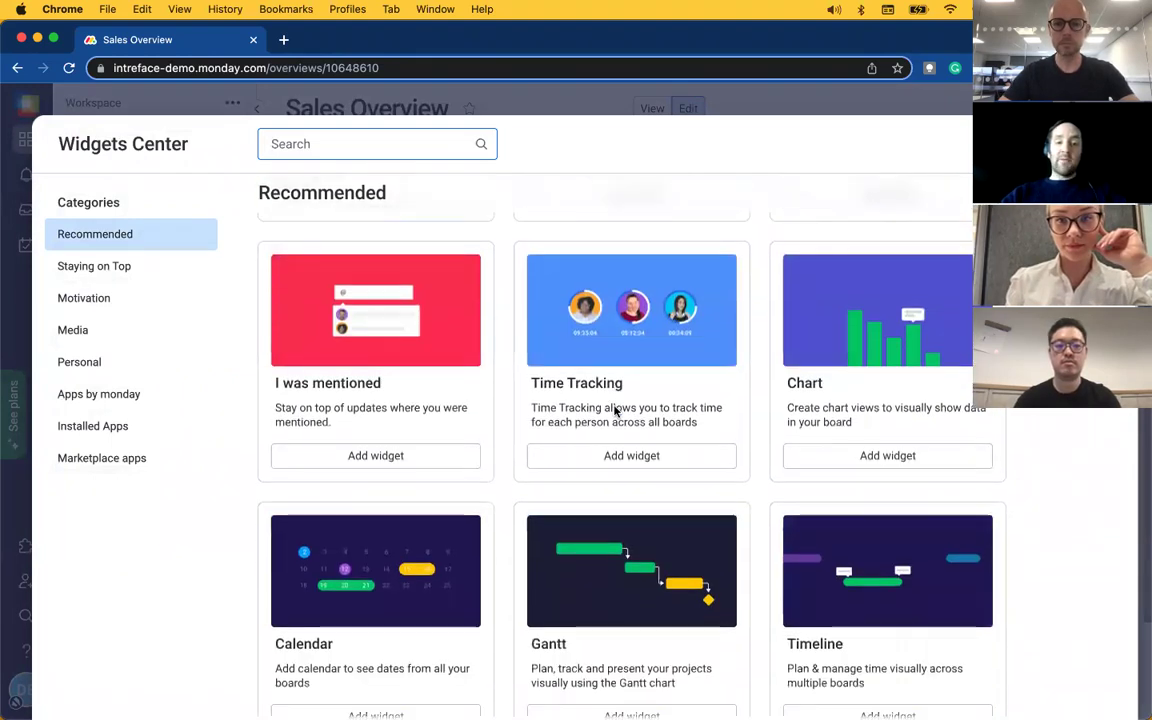
scroll(905, 370, down, 1)
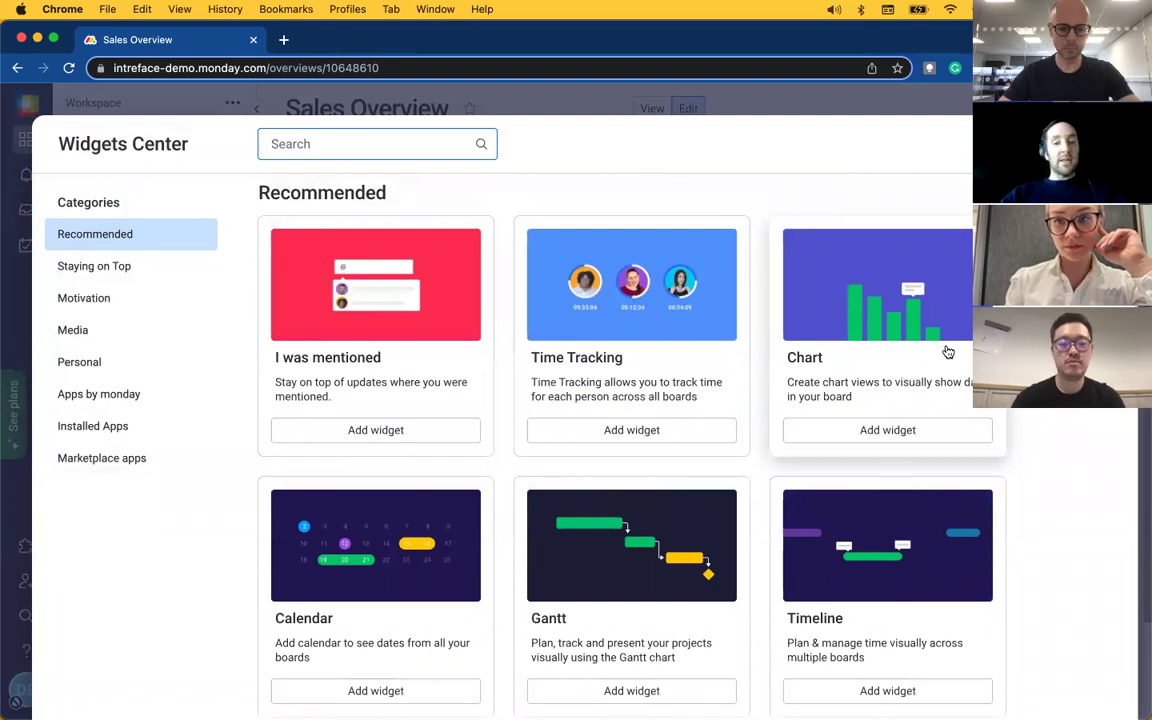
scroll(948, 352, down, 5)
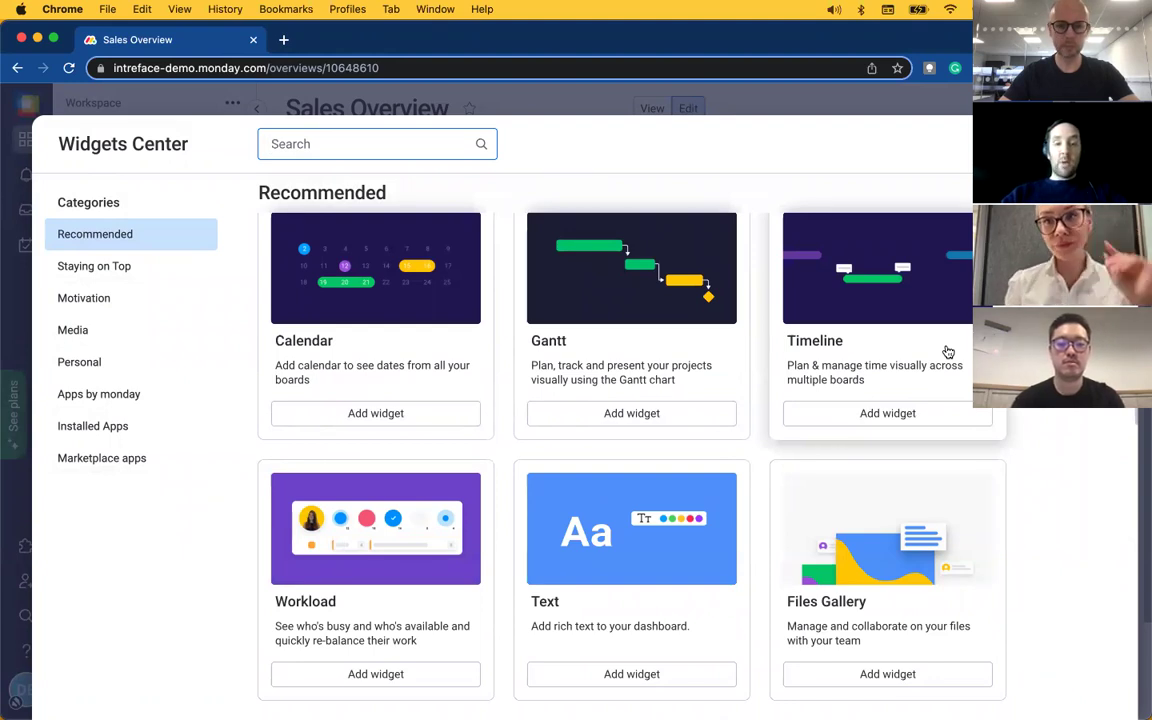
scroll(947, 351, down, 2)
scroll(947, 351, down, 1)
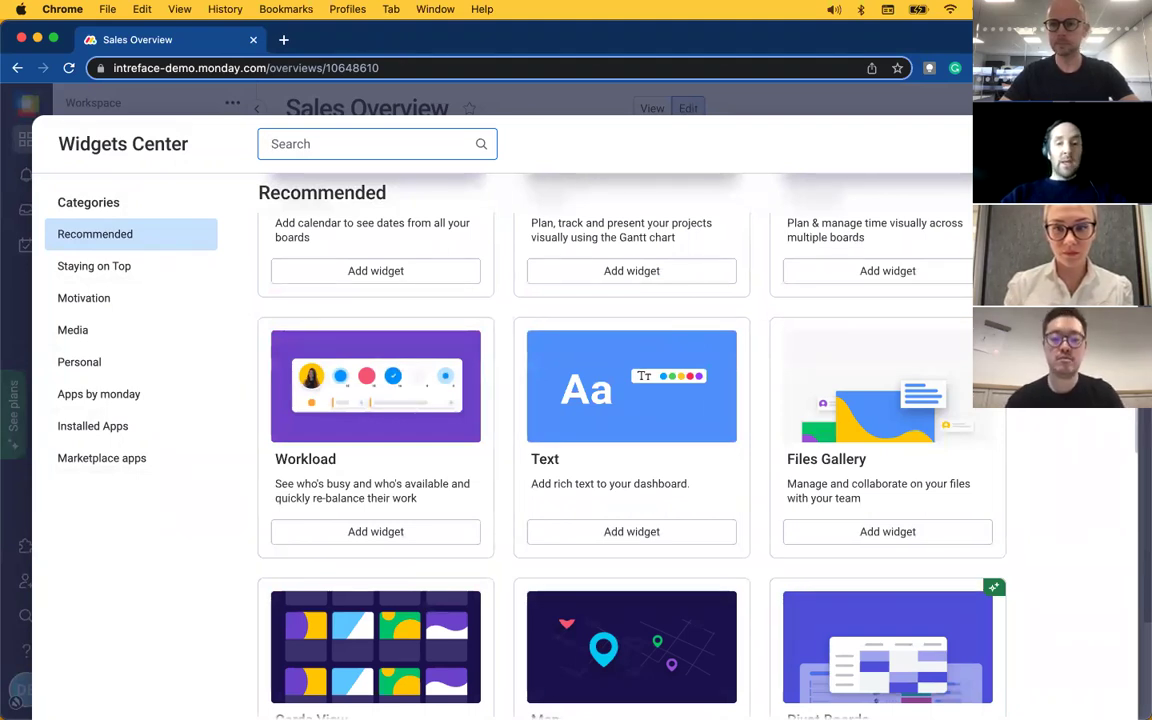
key(Escape)
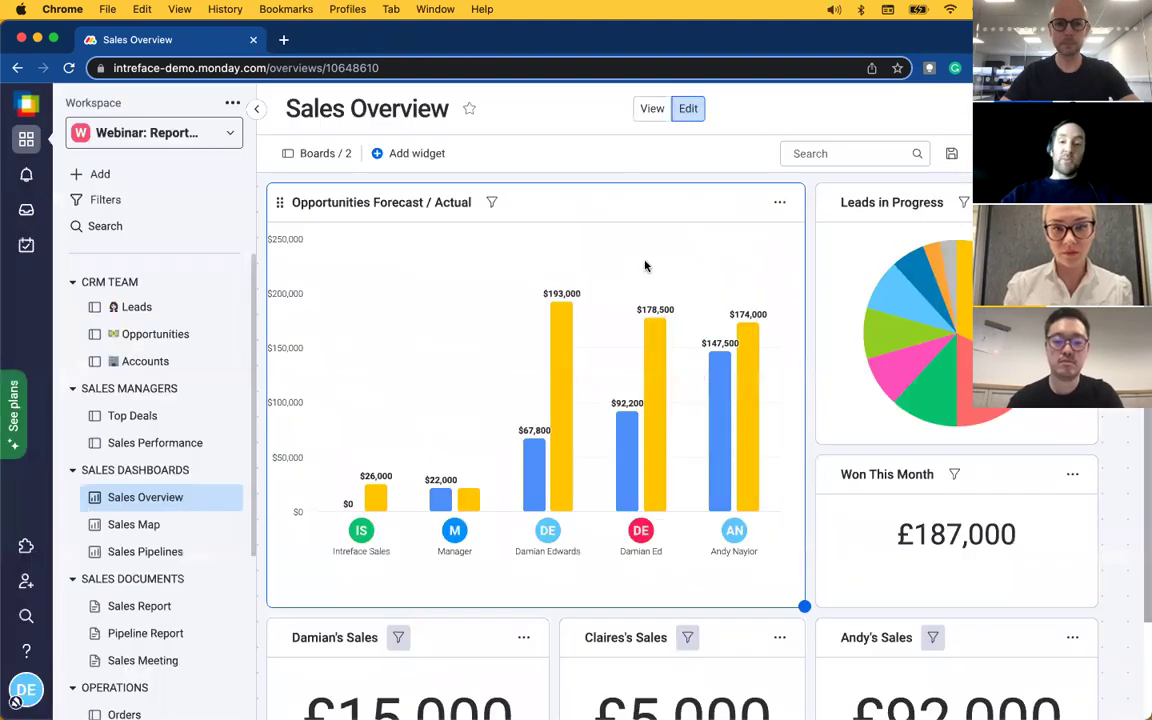
Step: Switch the Sales Overview dashboard to View mode and look at the individual reps' sales widgets
click(650, 109)
scroll(659, 244, down, 2)
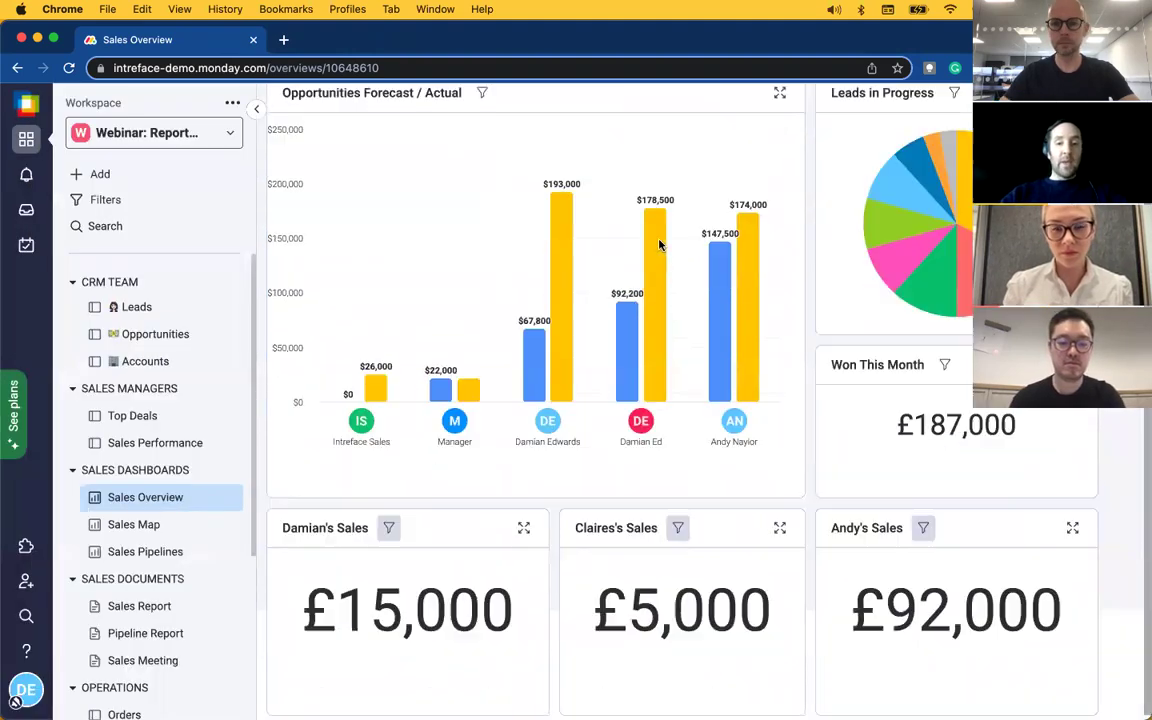
Step: Expand the Opportunities Forecast / Actual widget, view the chart split with its underlying deals table, and close it
scroll(659, 244, up, 2)
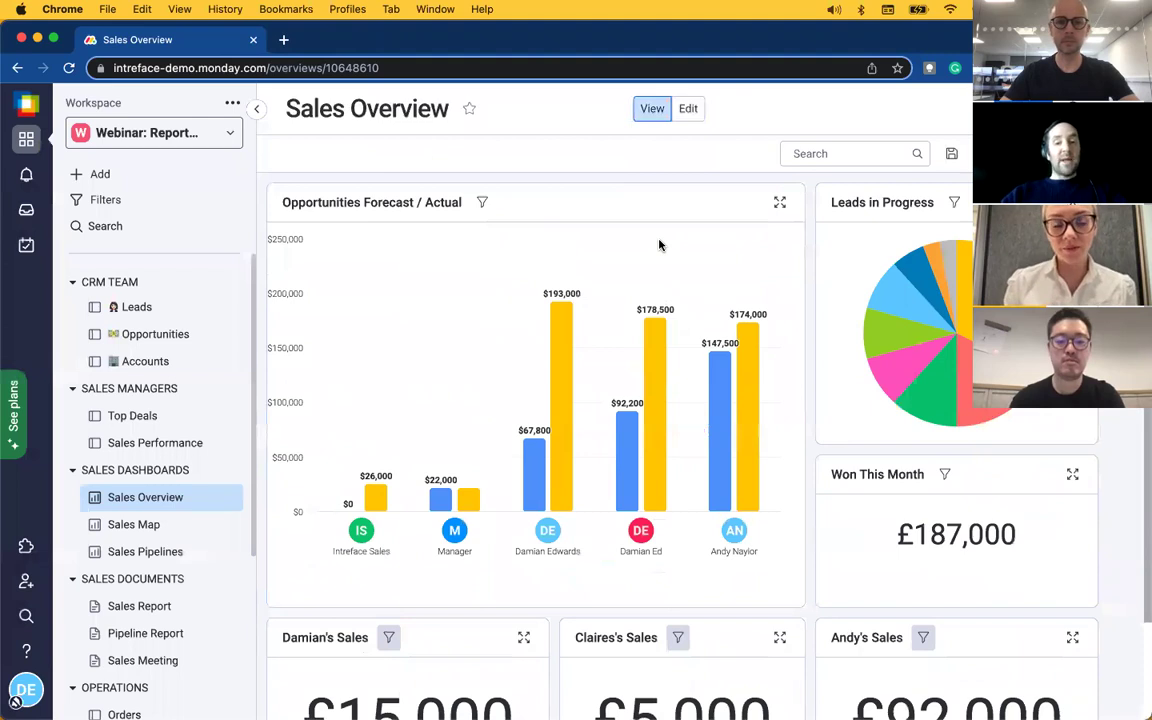
click(780, 202)
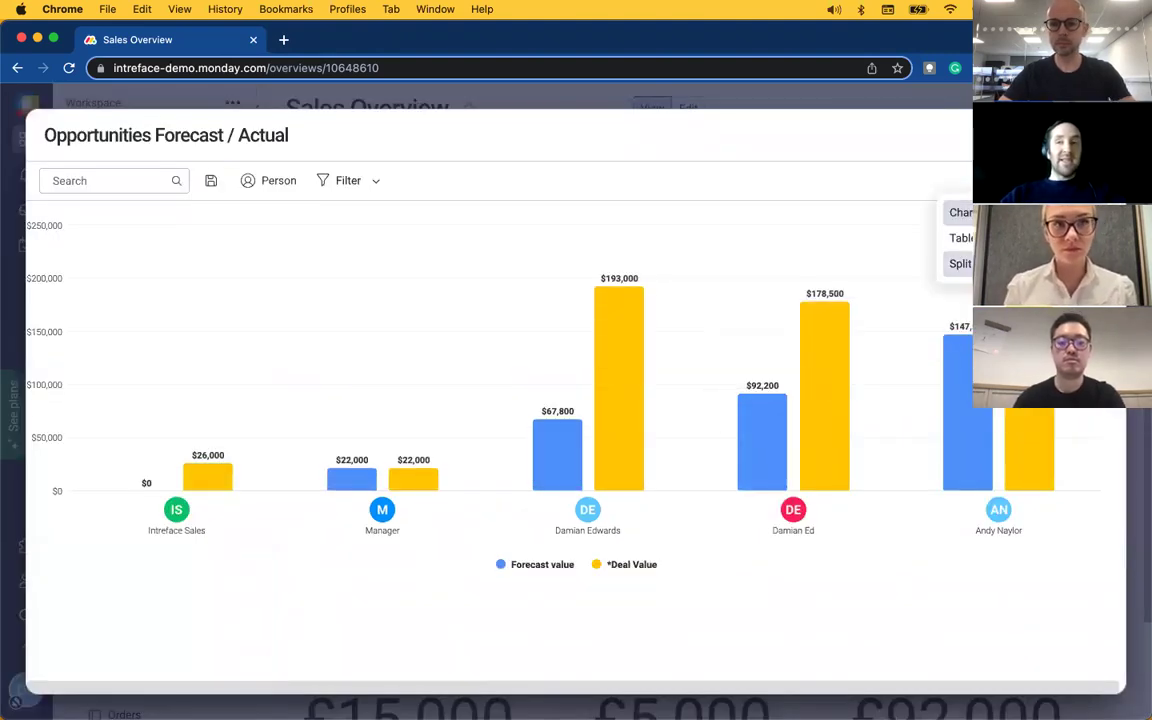
click(960, 263)
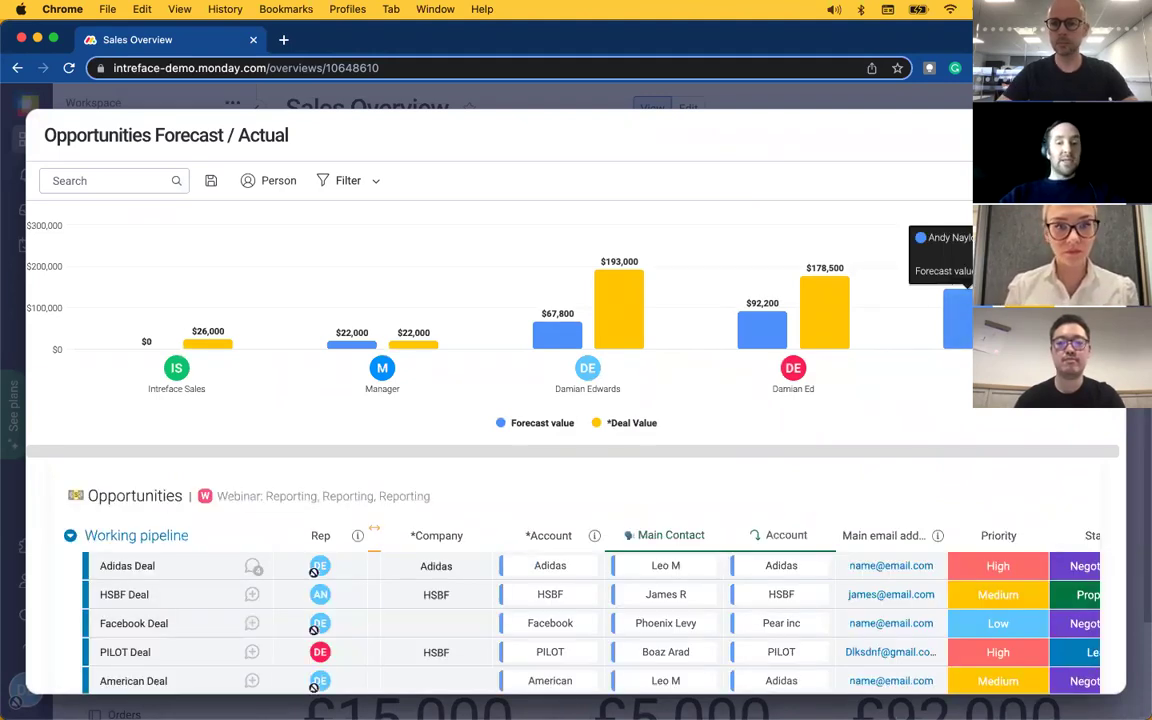
key(Escape)
Step: View the Leads in Progress widget as a table, and display the Sales Overview dashboard in full screen before exiting
click(1072, 202)
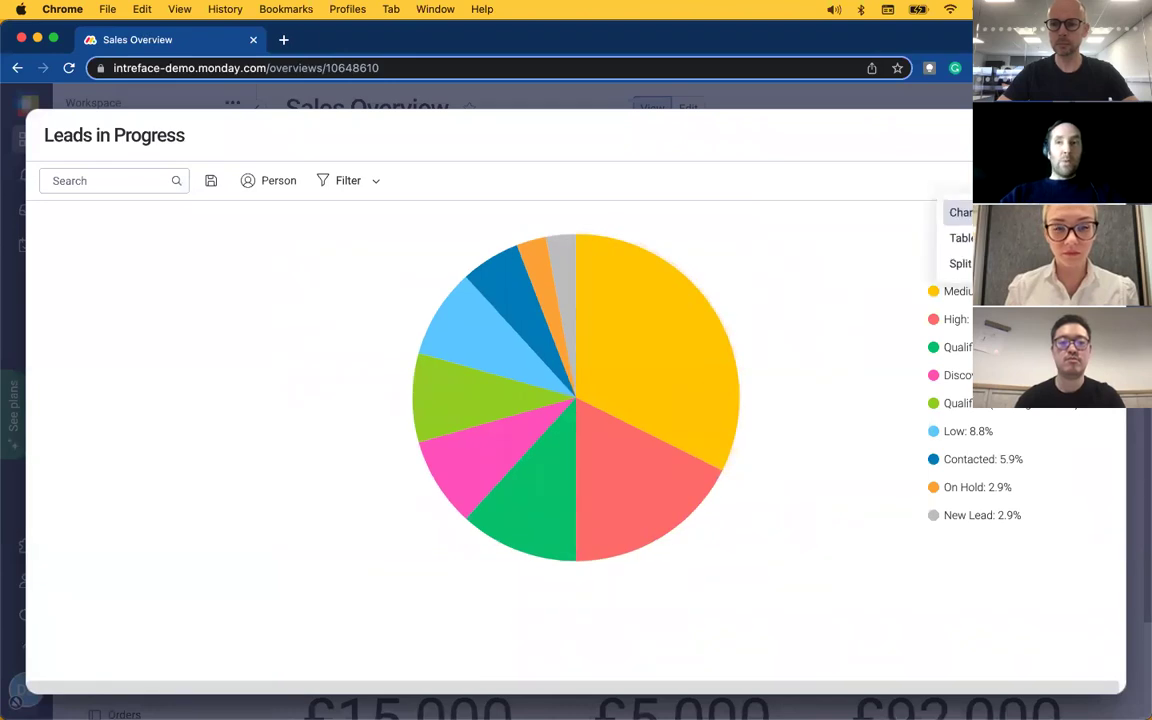
click(961, 238)
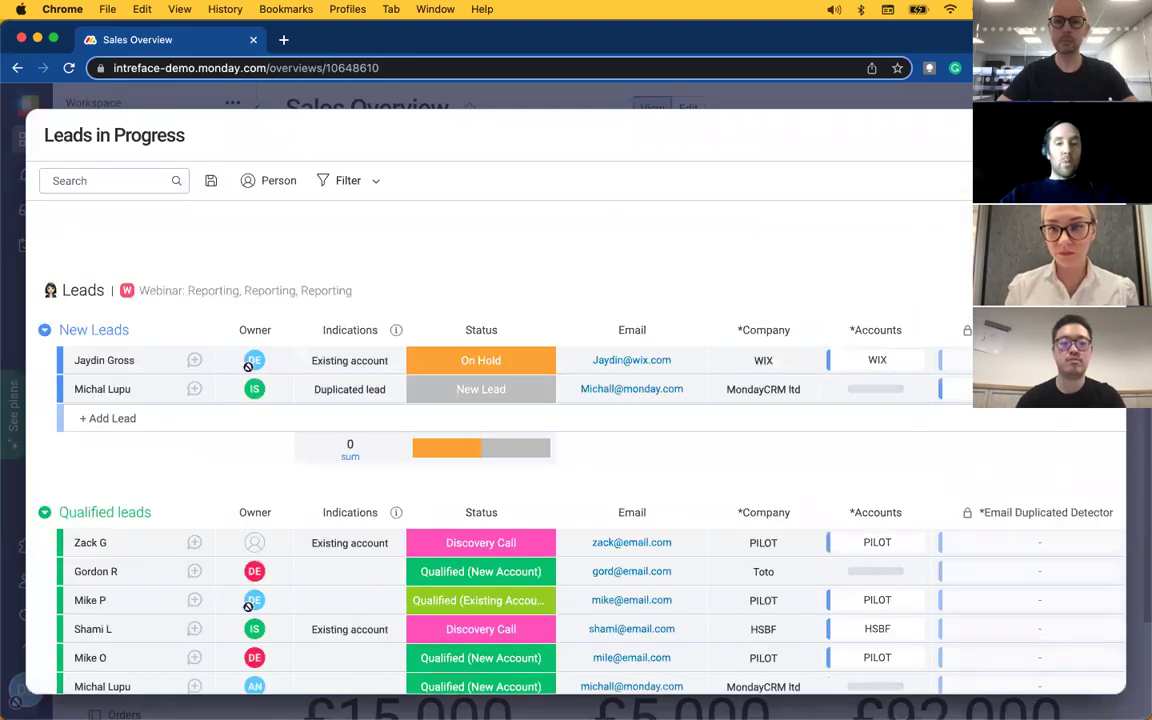
key(Escape)
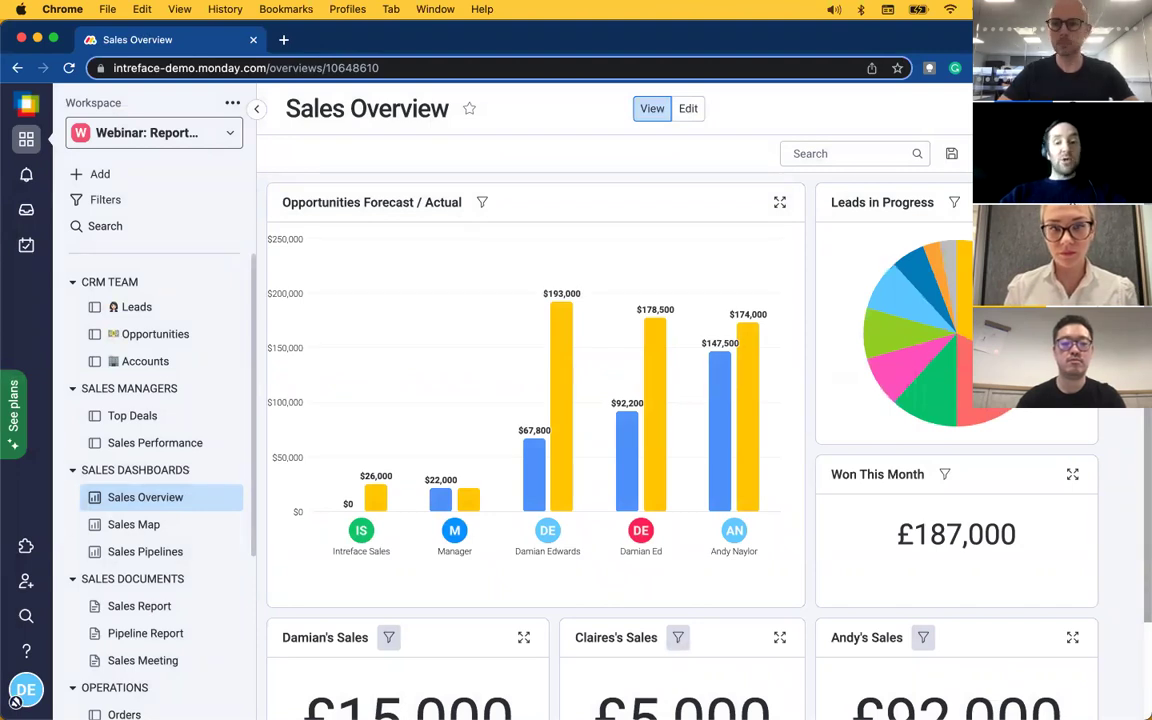
click(960, 108)
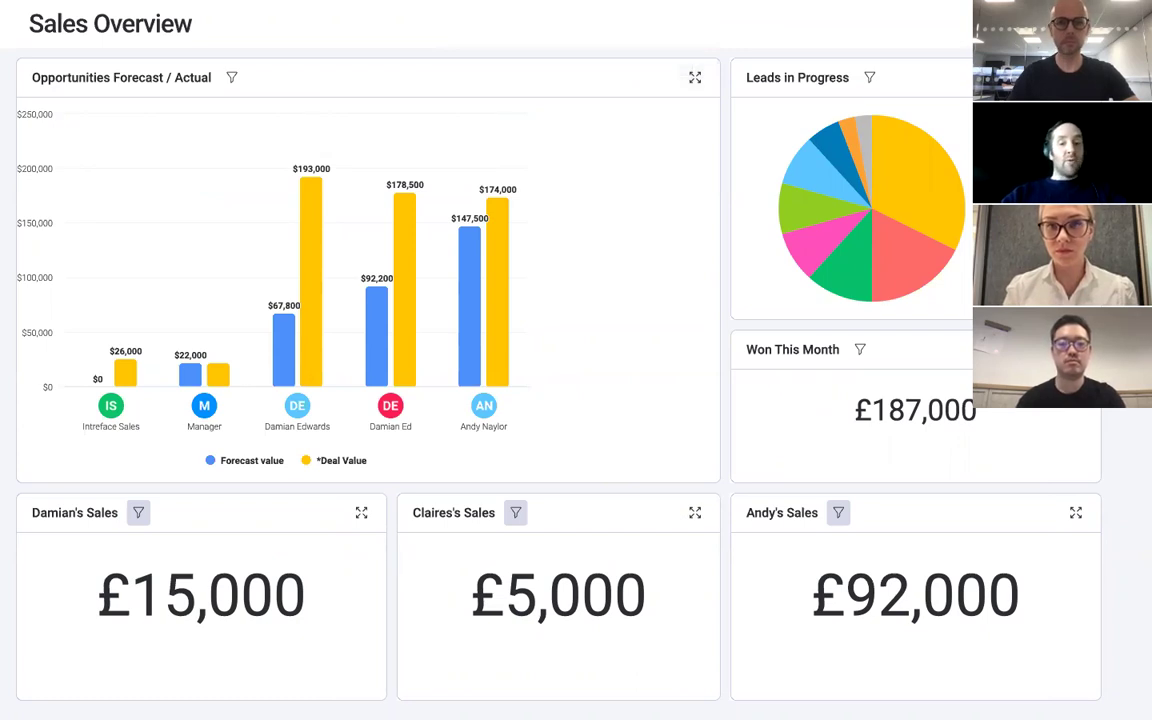
key(Escape)
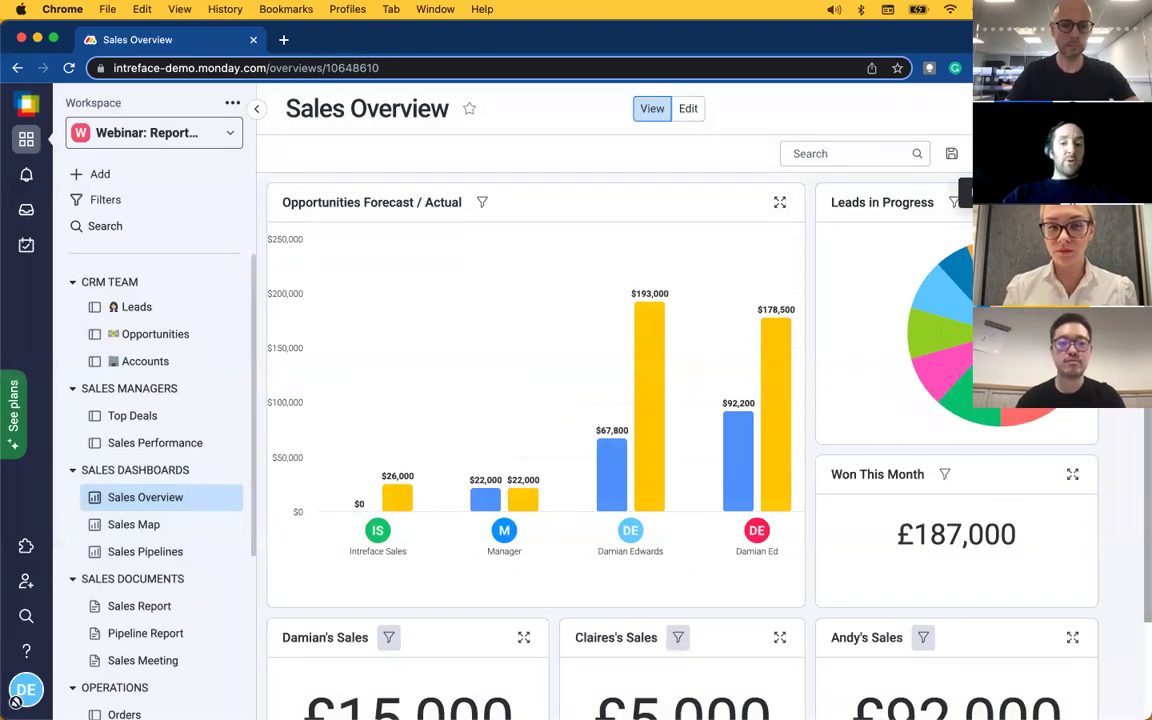
Step: Inspect the Nike Deal pin on the Sales Map dashboard, and bring up the Sales Pipelines dashboard
click(160, 525)
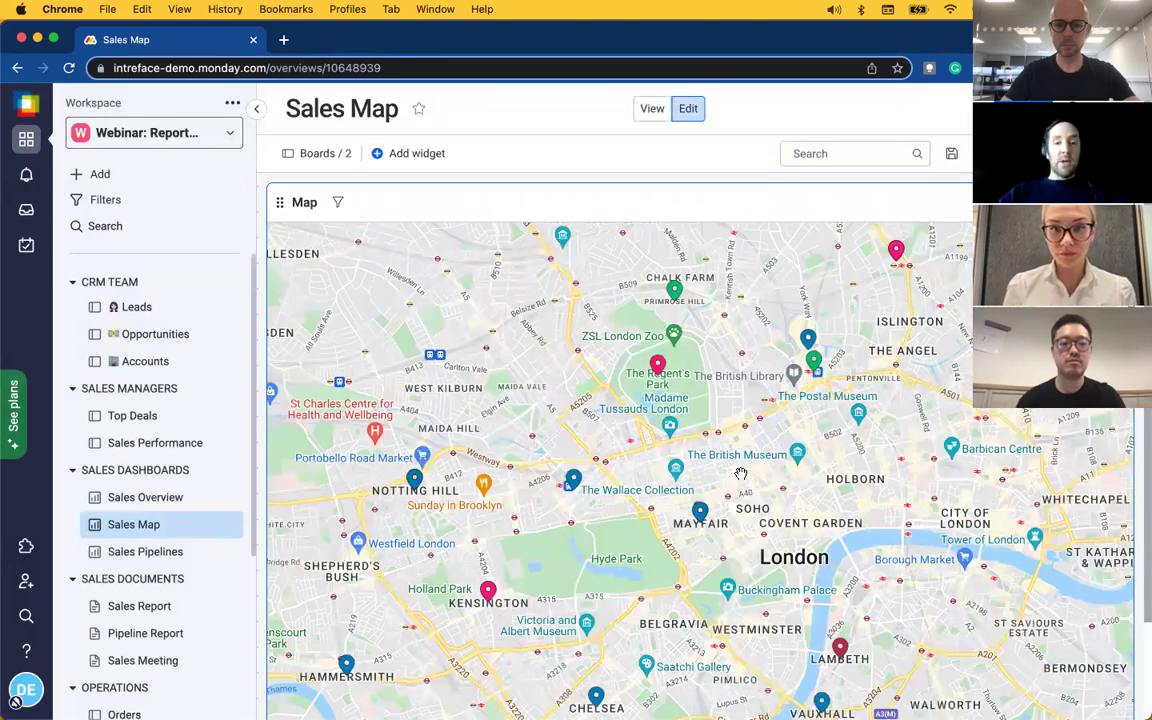
click(656, 360)
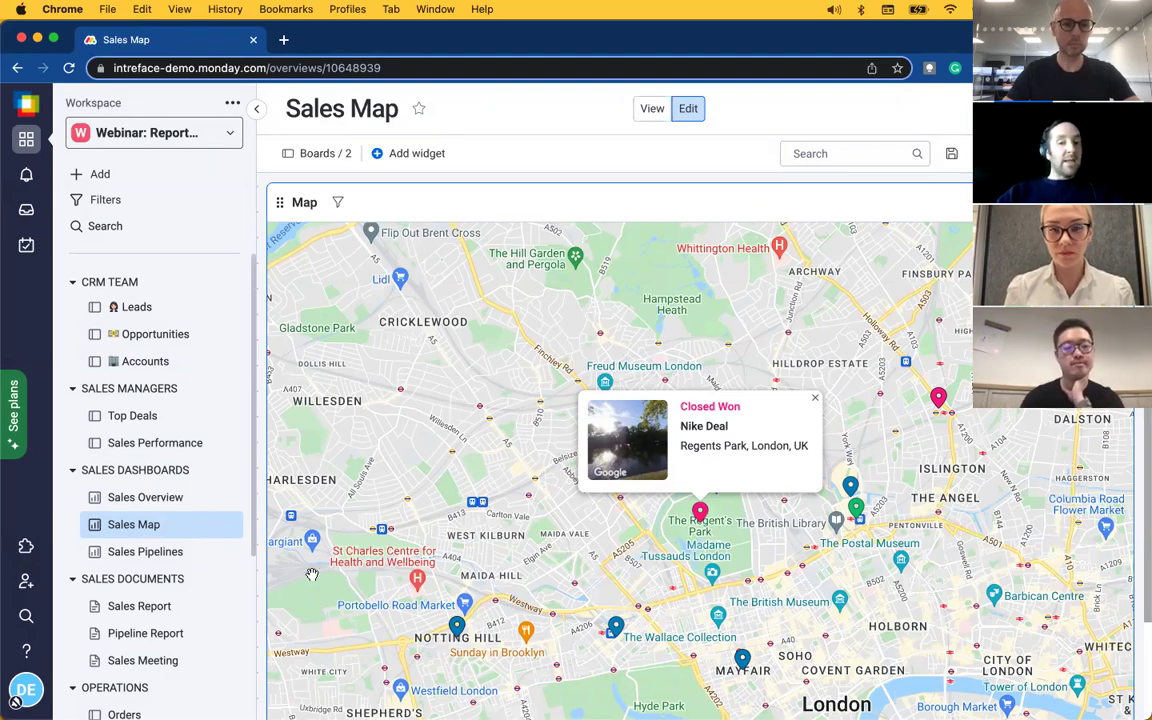
click(166, 556)
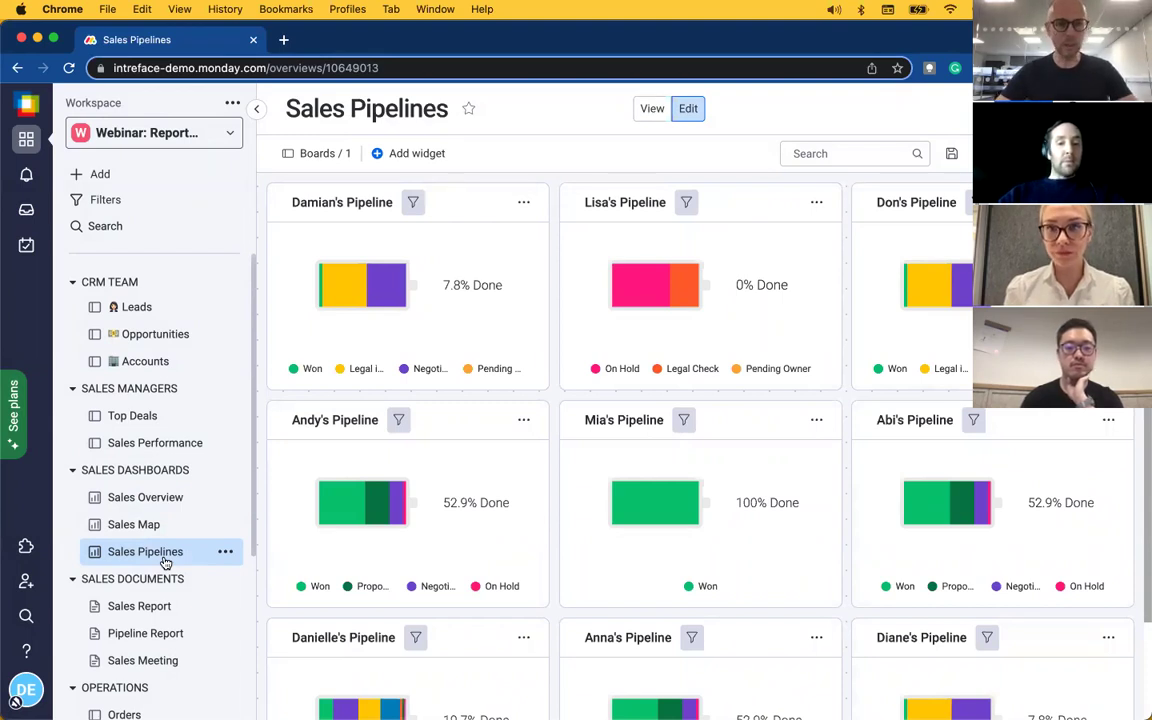
Step: Create a new dashboard named Workload with Main privacy
click(141, 177)
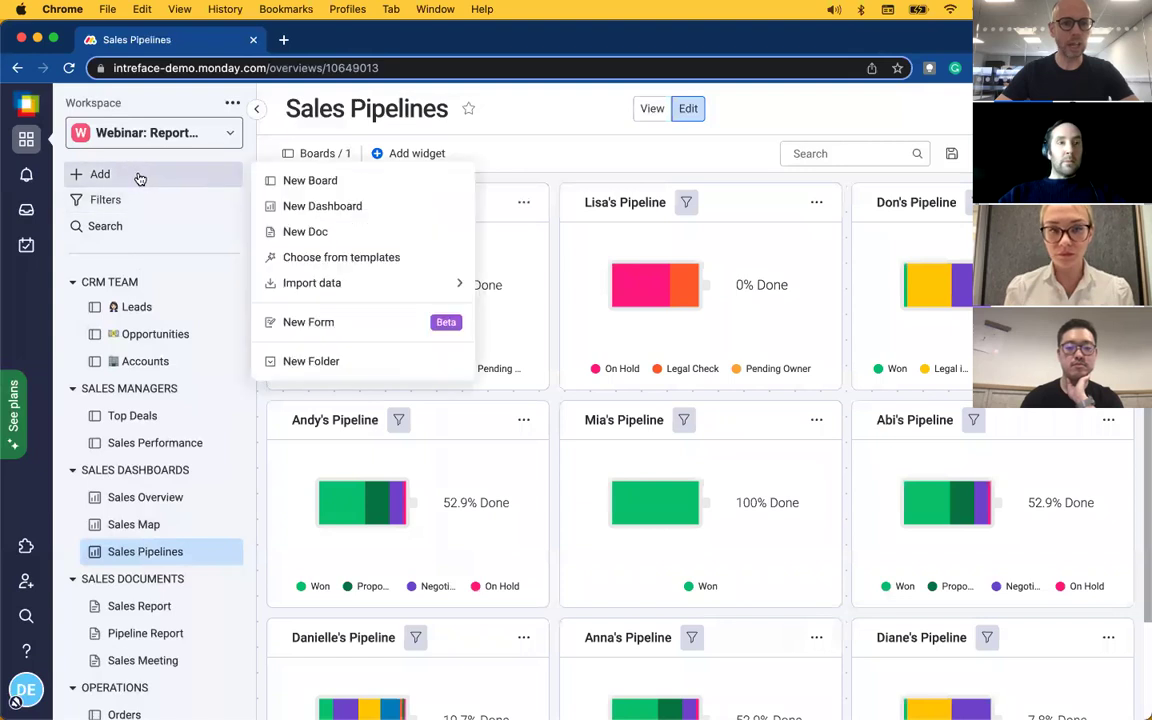
click(308, 205)
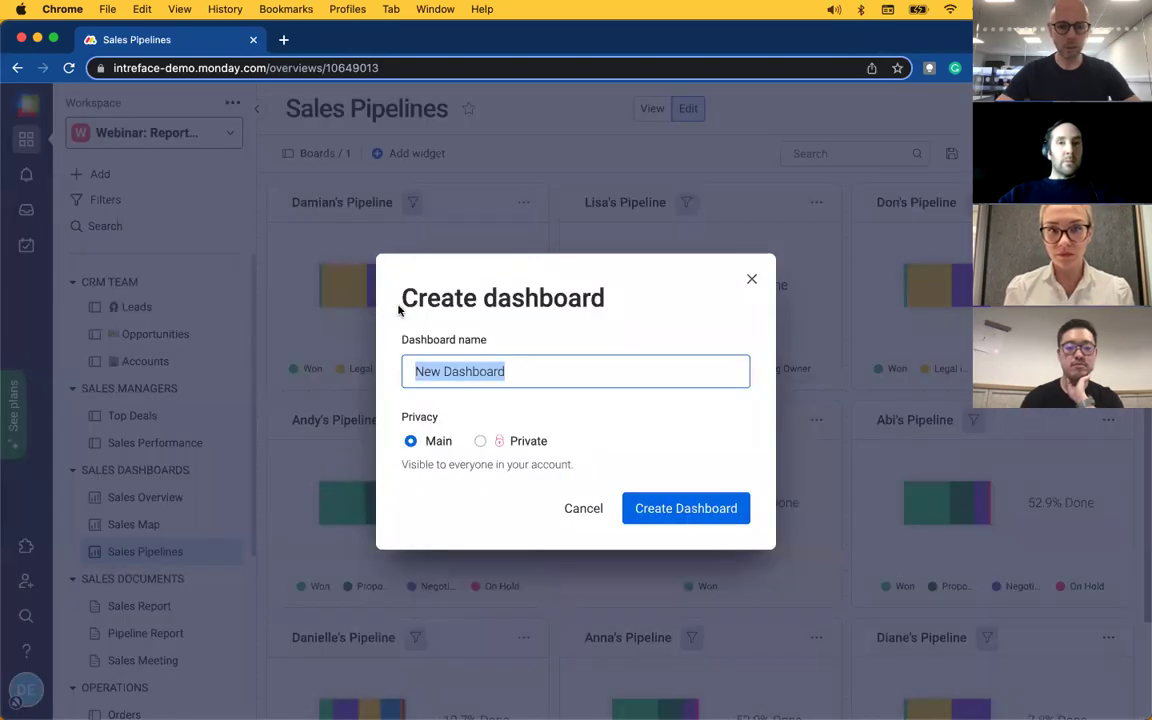
text(Workload)
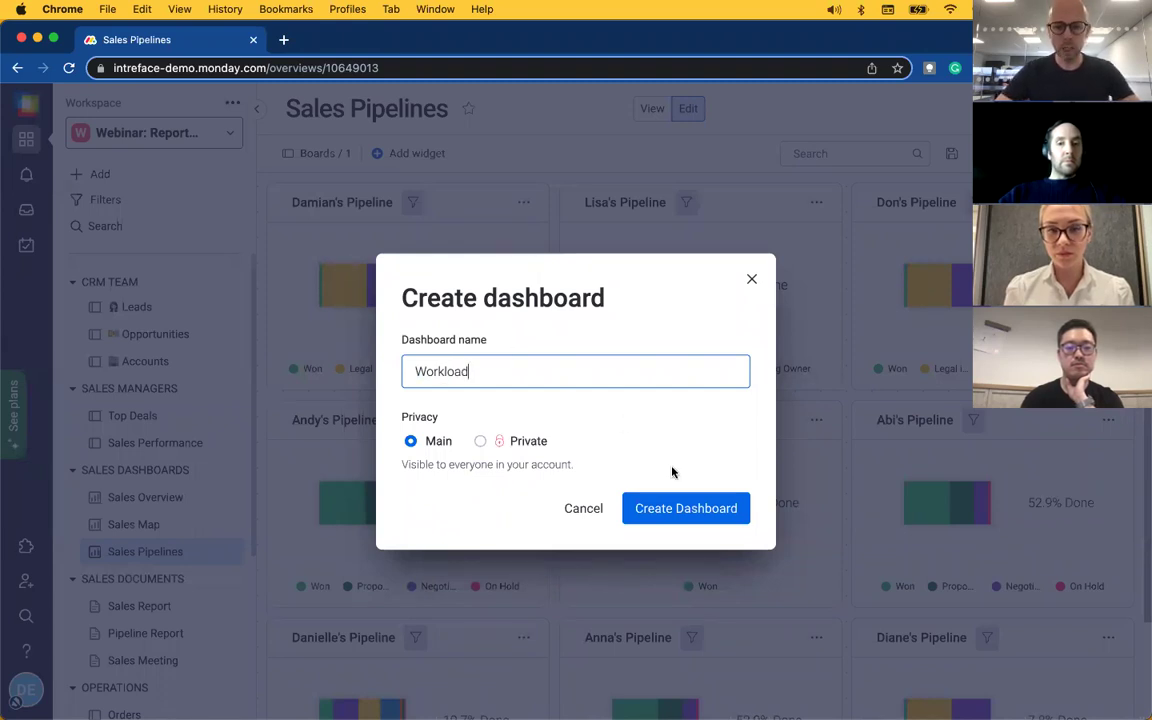
click(689, 508)
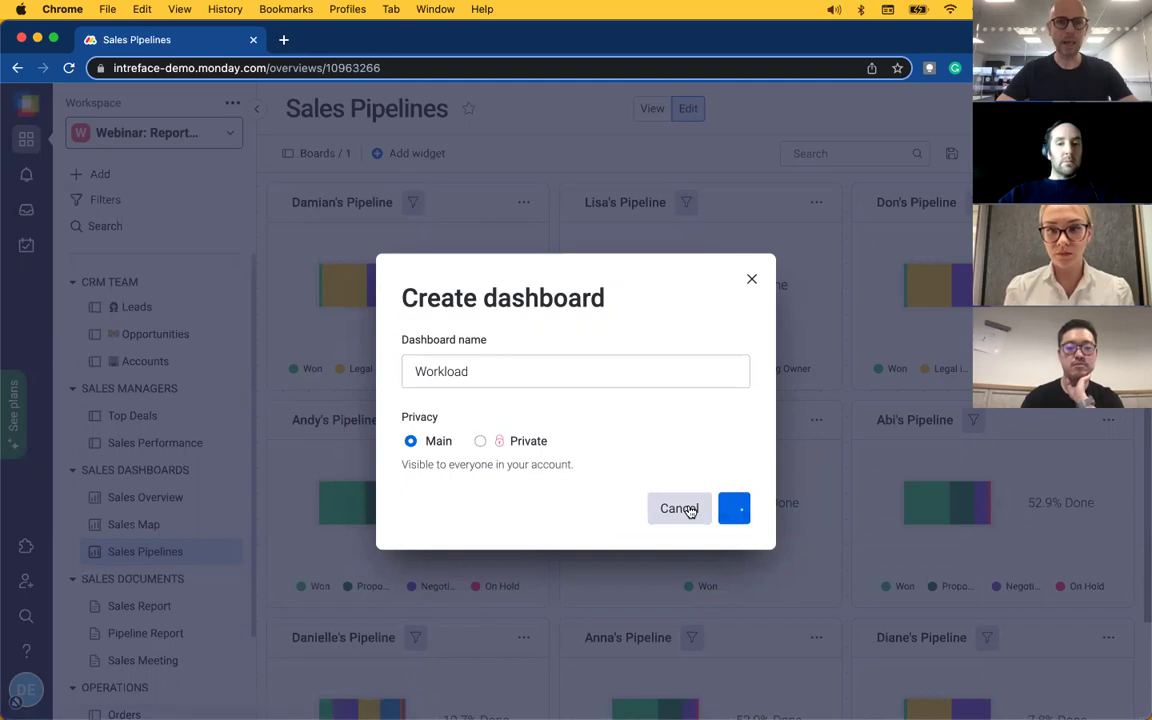
Step: Connect the Opportunities board to the new dashboard and add a Workload widget, making it narrower and taller
click(720, 375)
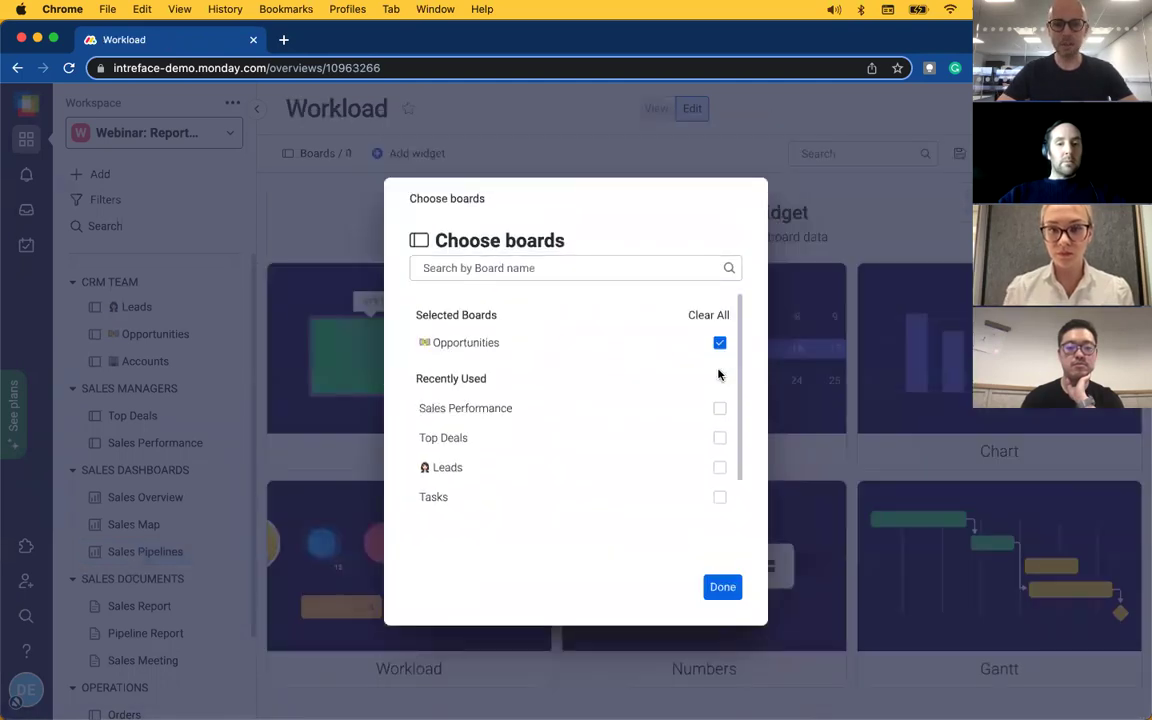
click(723, 588)
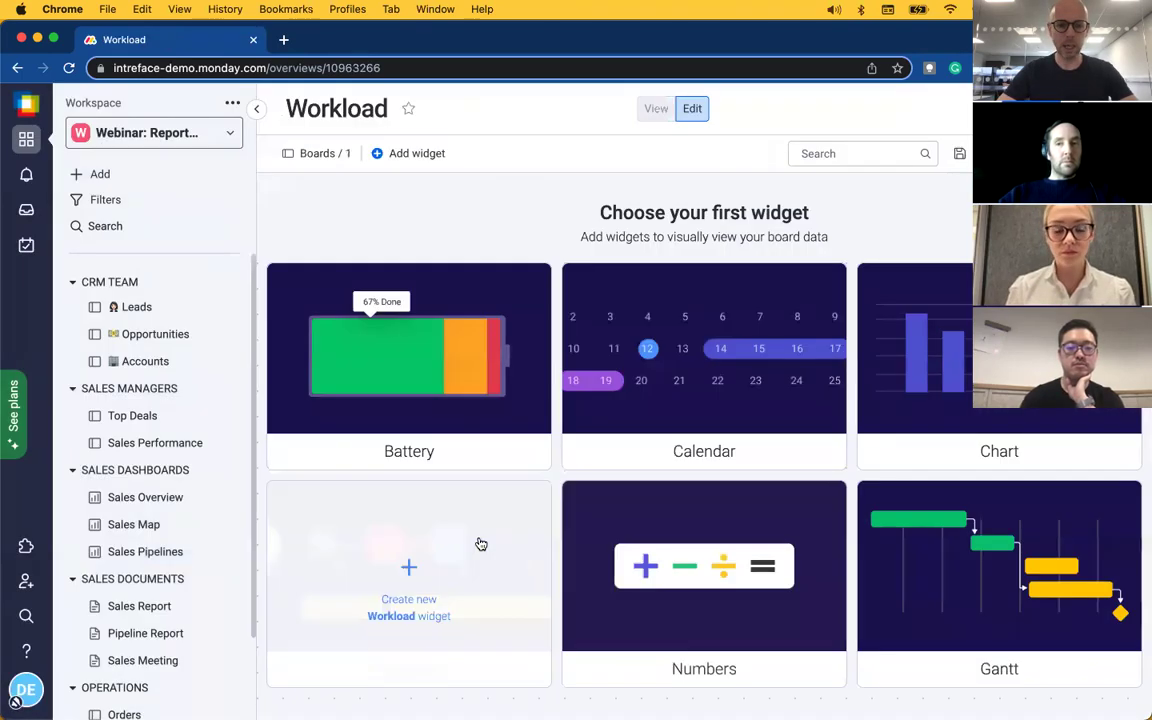
click(436, 551)
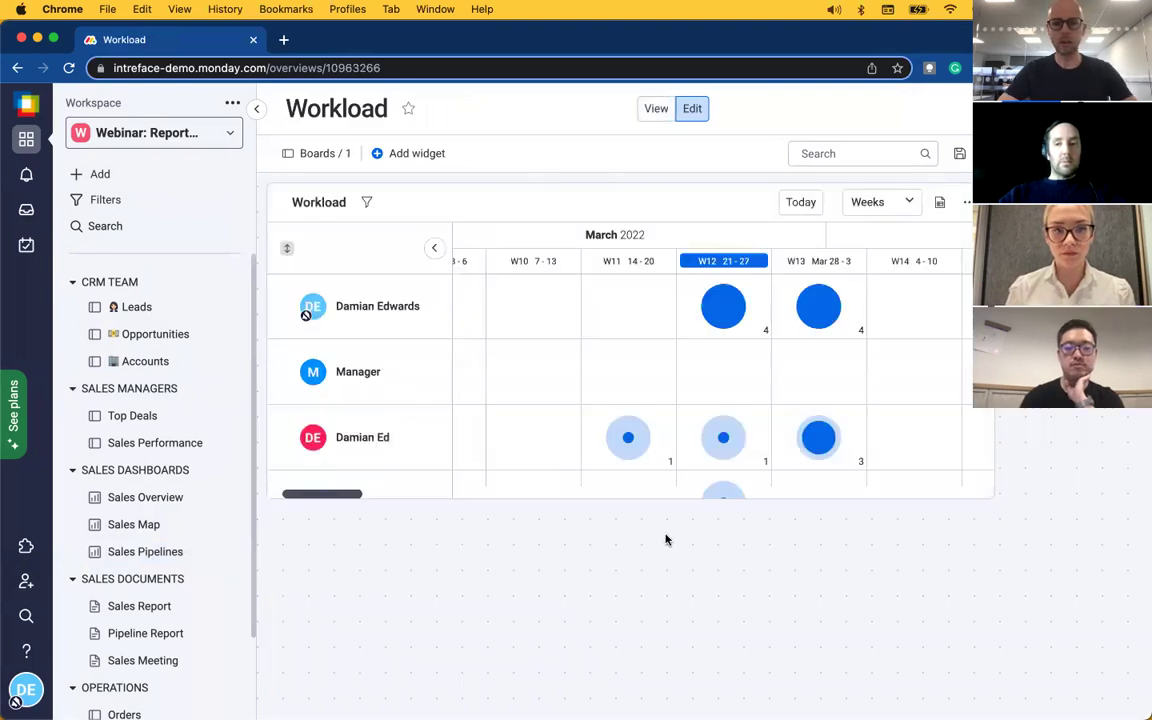
drag(995, 496, 925, 628)
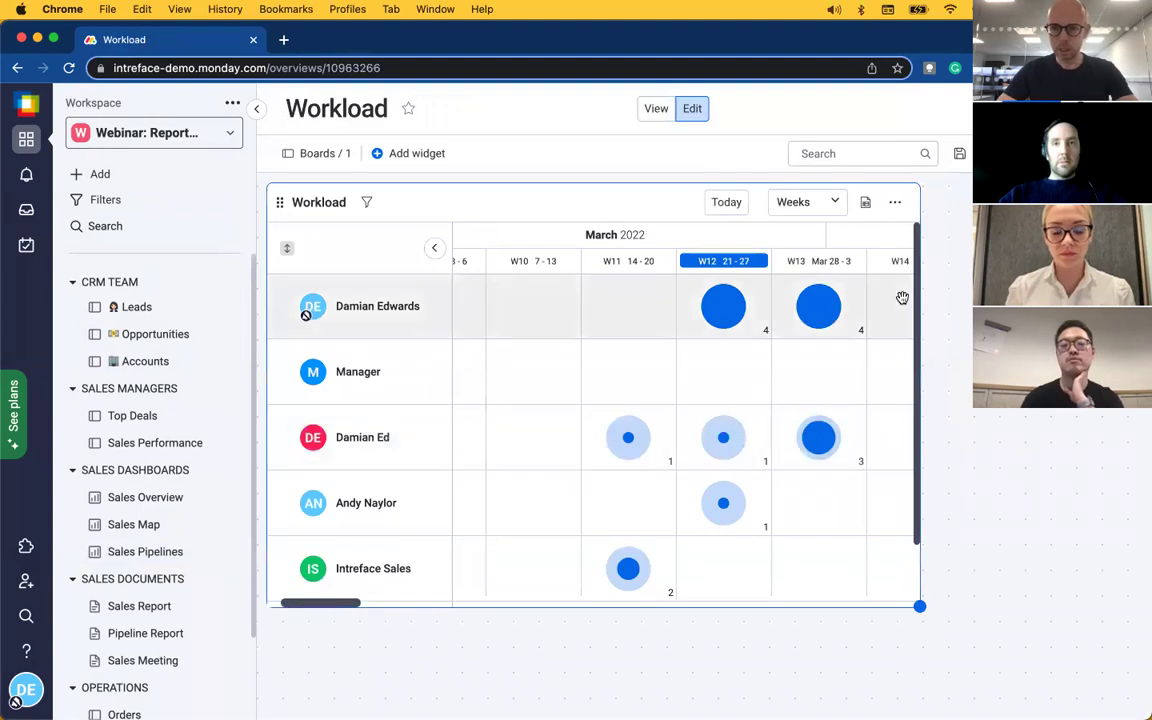
Step: Set the Workload widget's weekly capacity to 2 items per person and close its settings
click(895, 202)
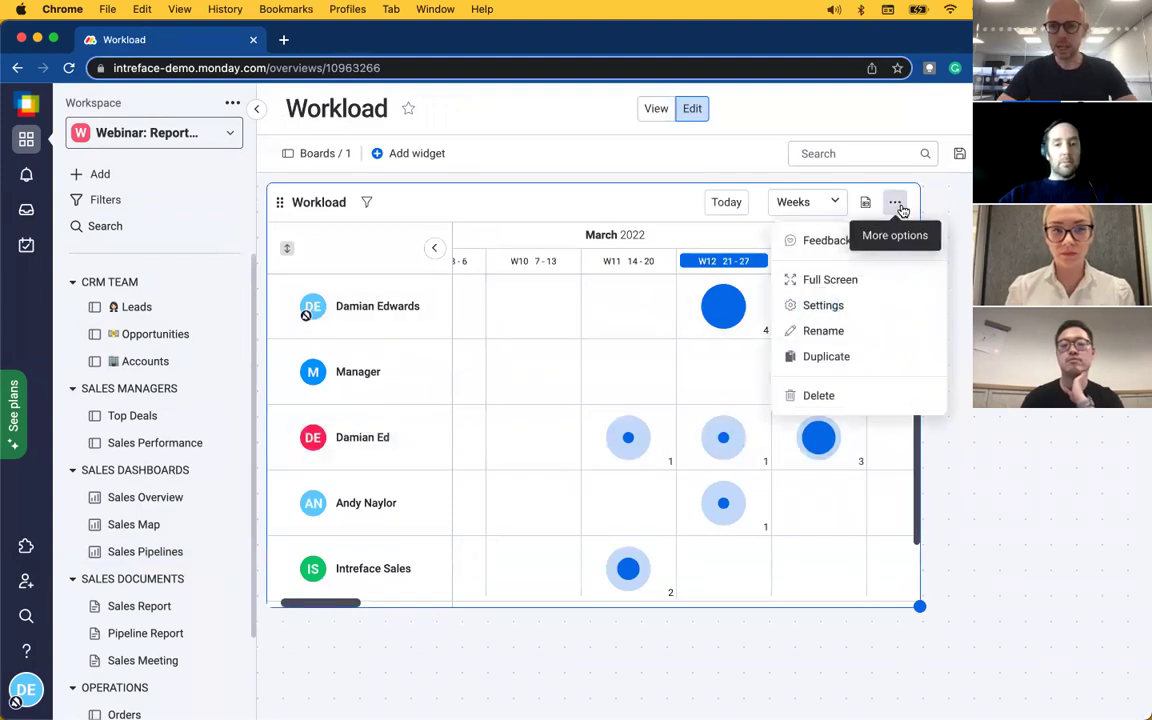
click(843, 306)
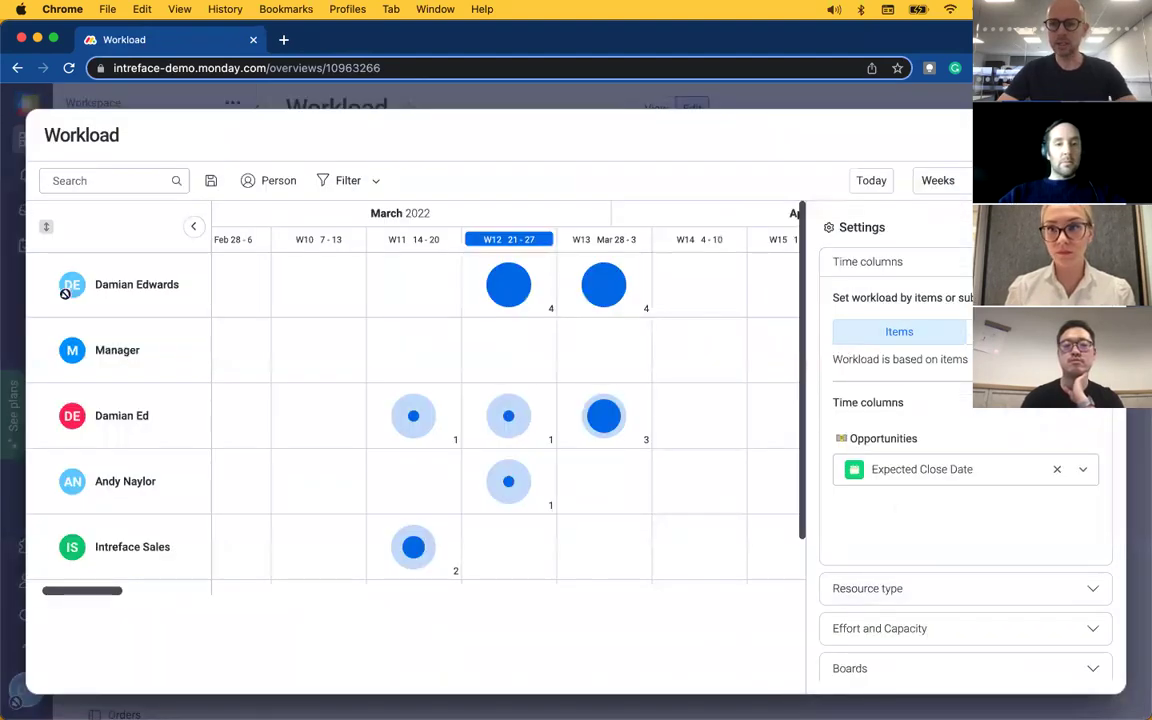
click(900, 262)
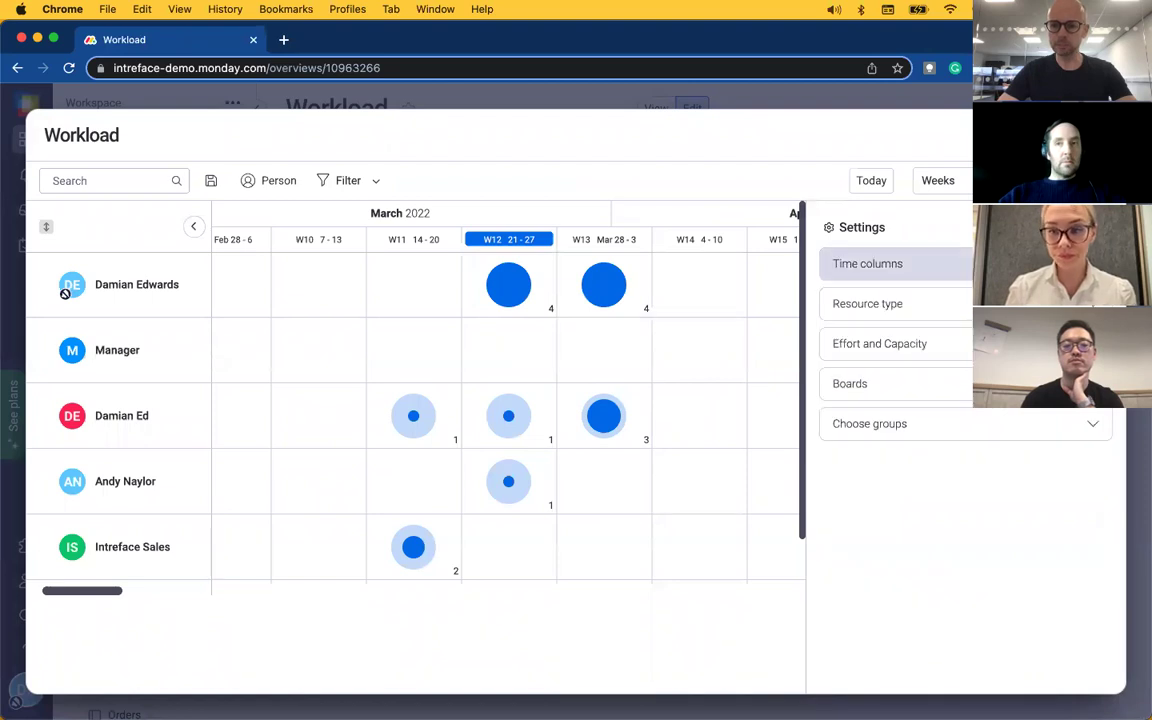
click(900, 342)
click(853, 513)
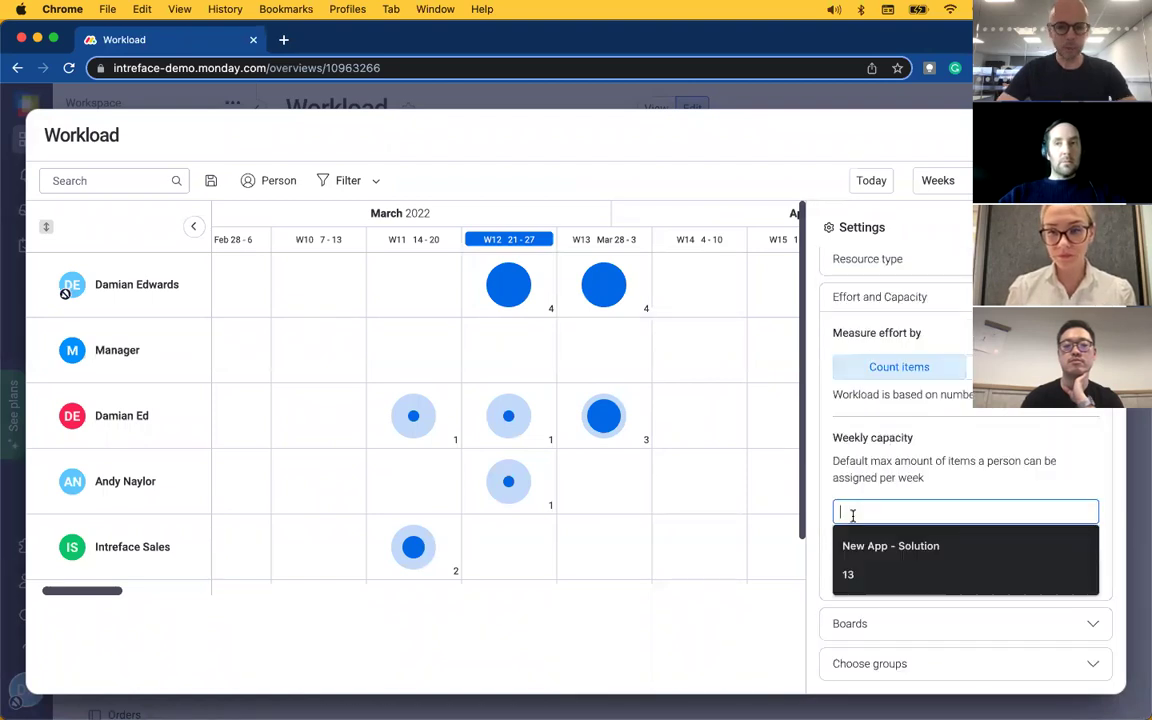
text(2)
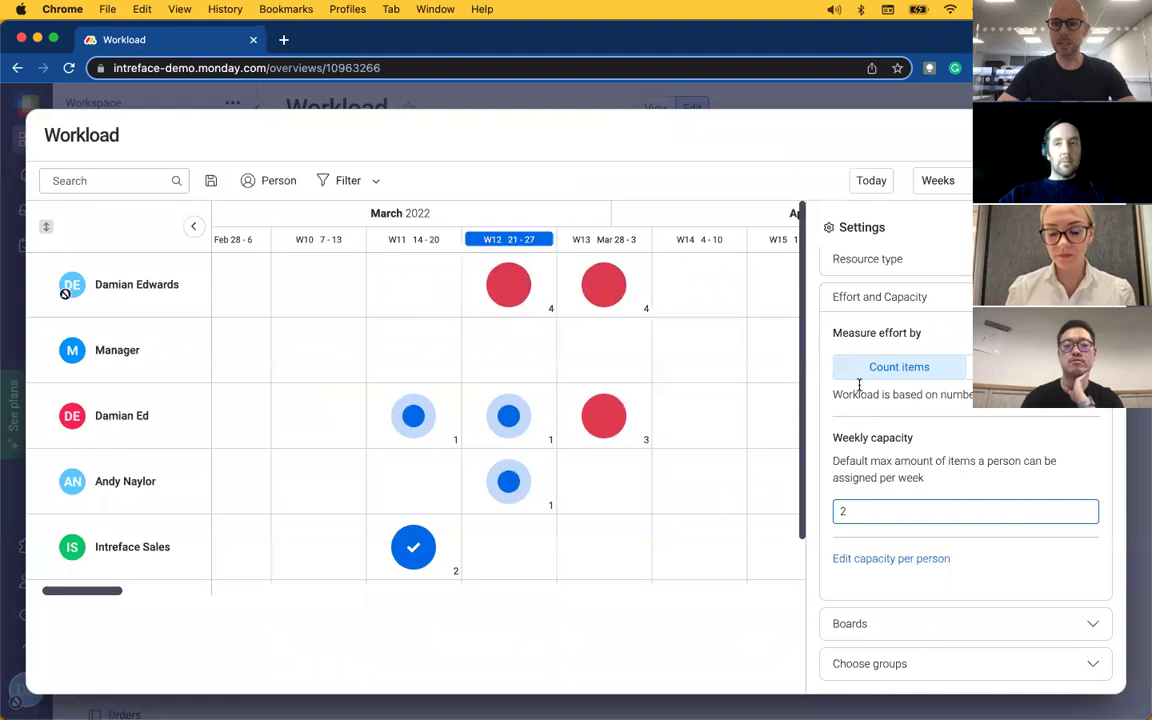
key(Escape)
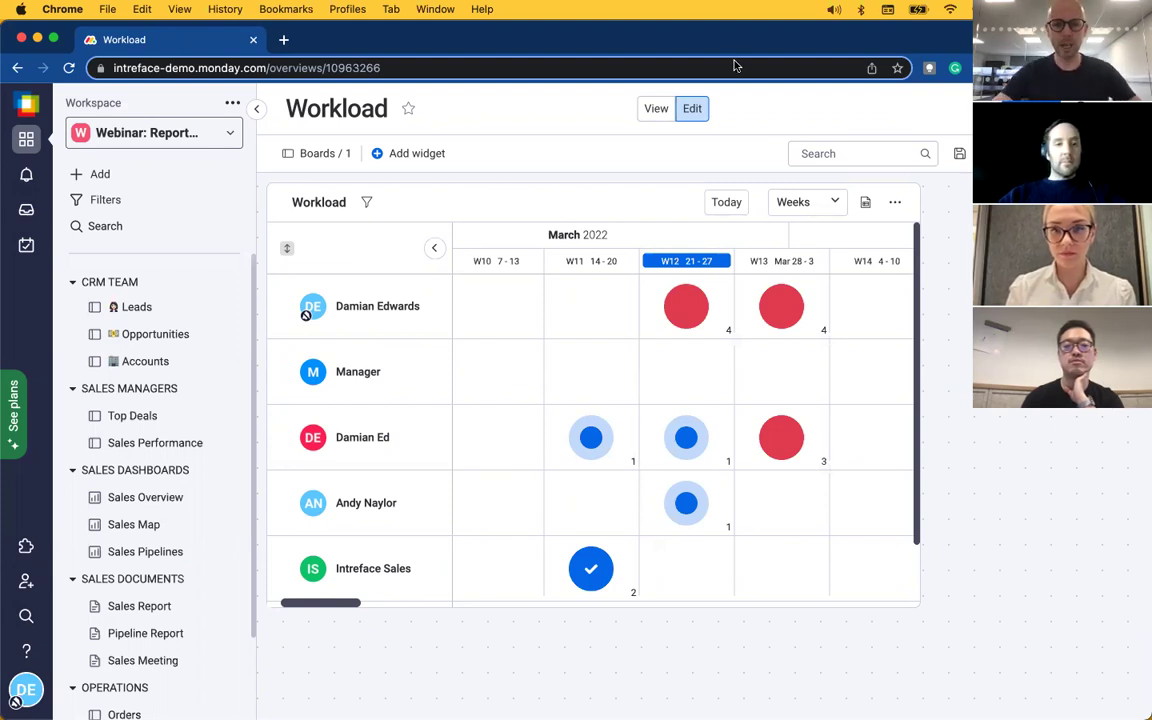
Step: Add a Numbers widget to the Workload dashboard and duplicate it twice, and look at the dashboard's email scheduling and export options
click(393, 157)
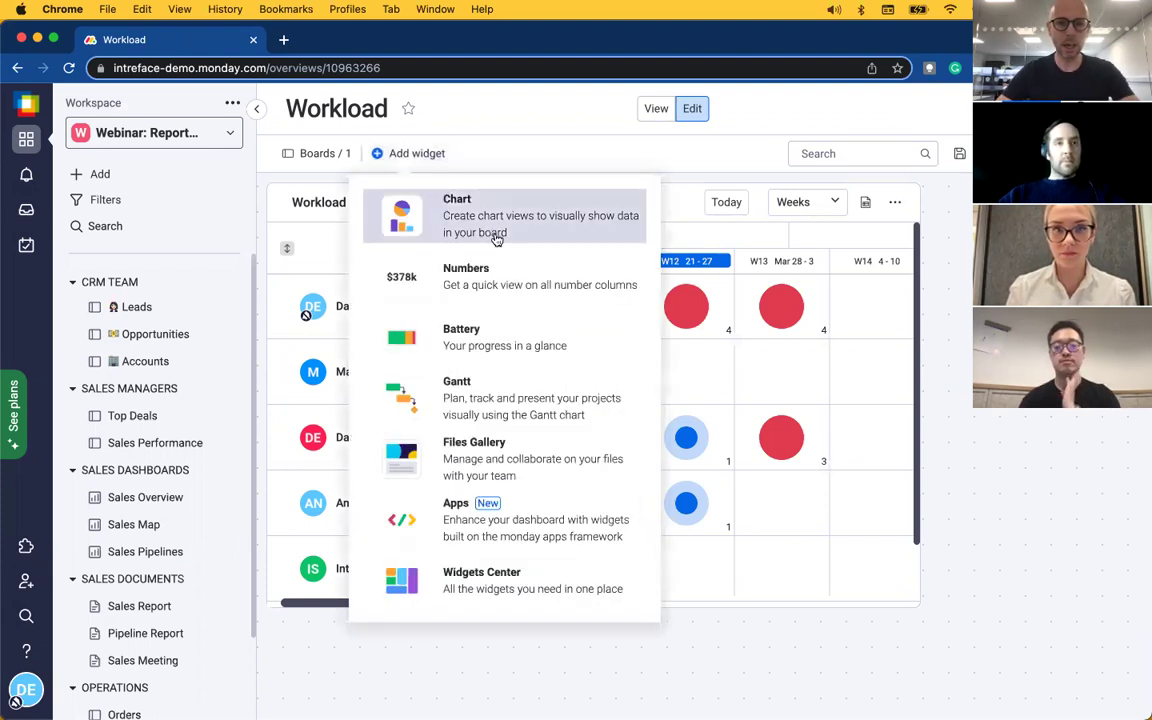
click(506, 298)
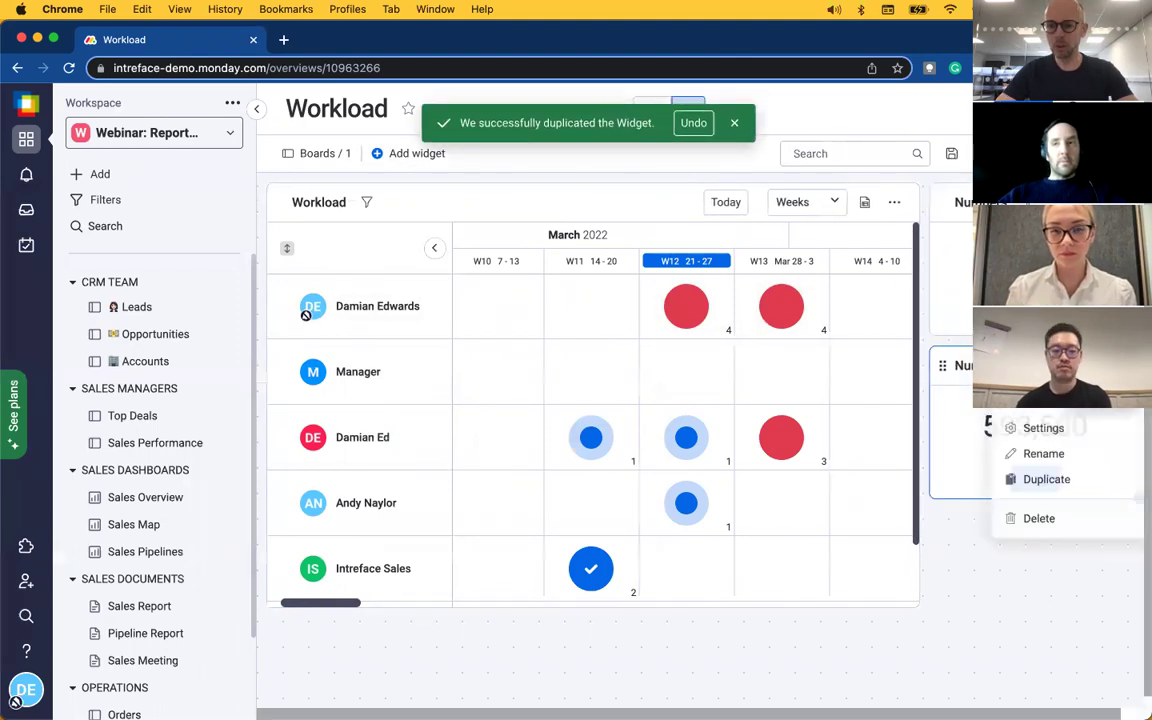
click(1064, 478)
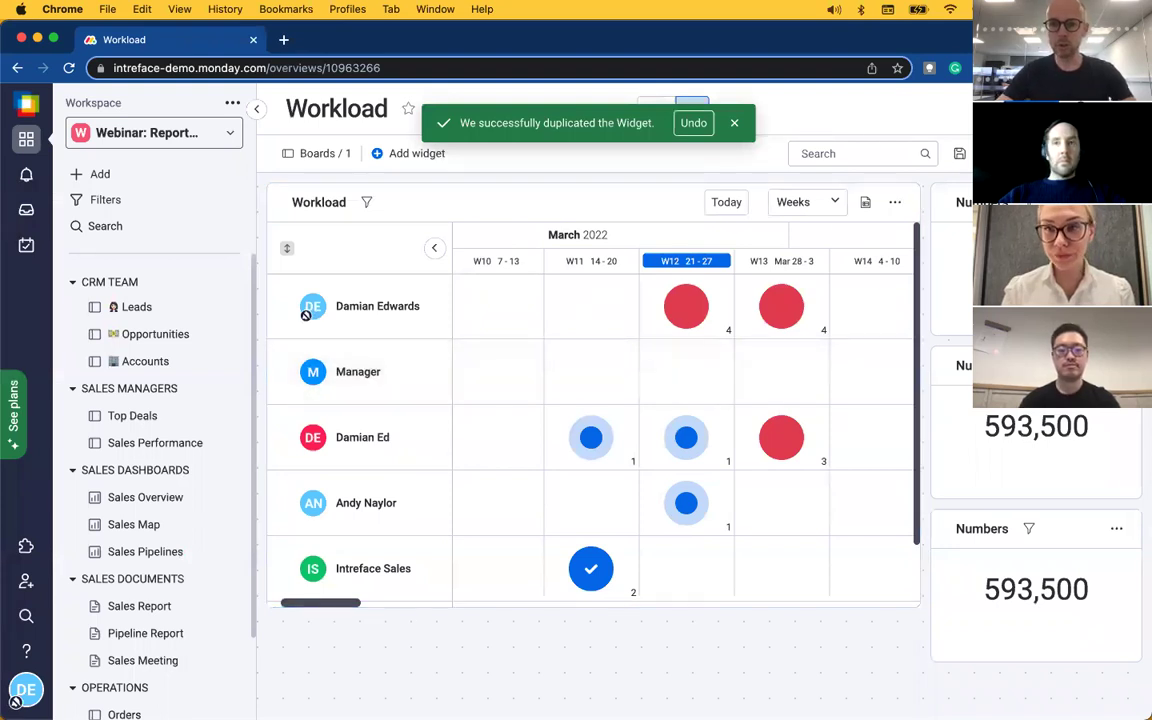
click(995, 153)
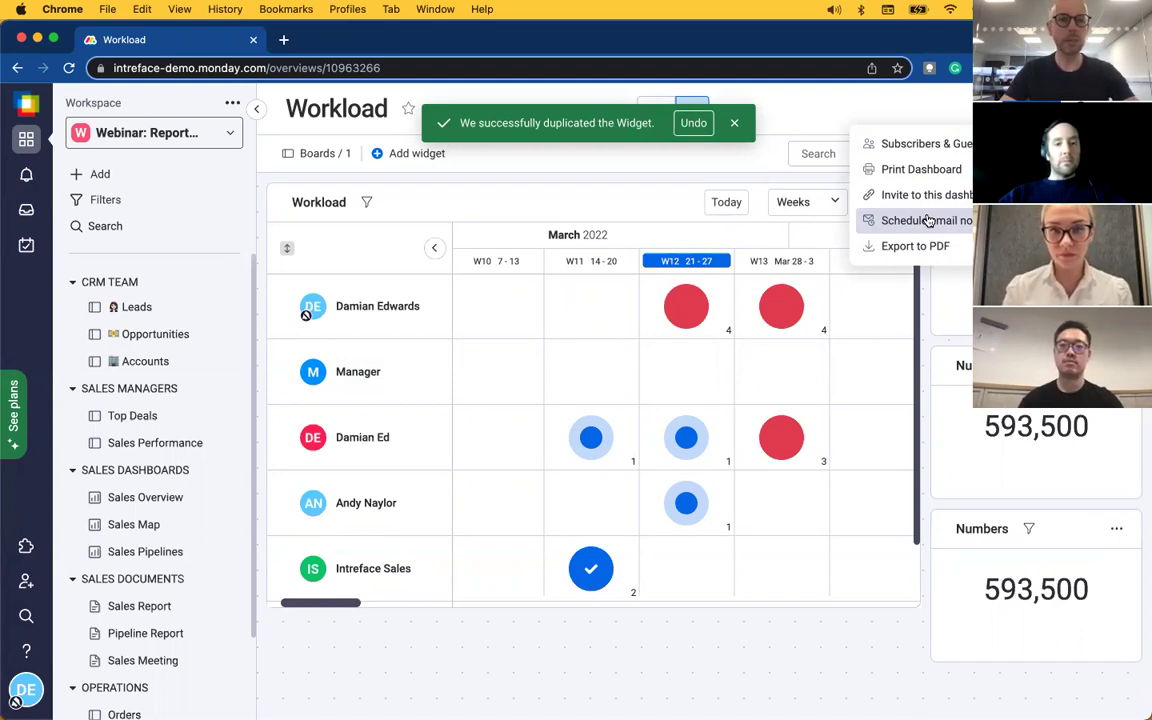
Step: Look through the Sales Report document, including its intro text, embedded Opportunities table and checklist
click(131, 610)
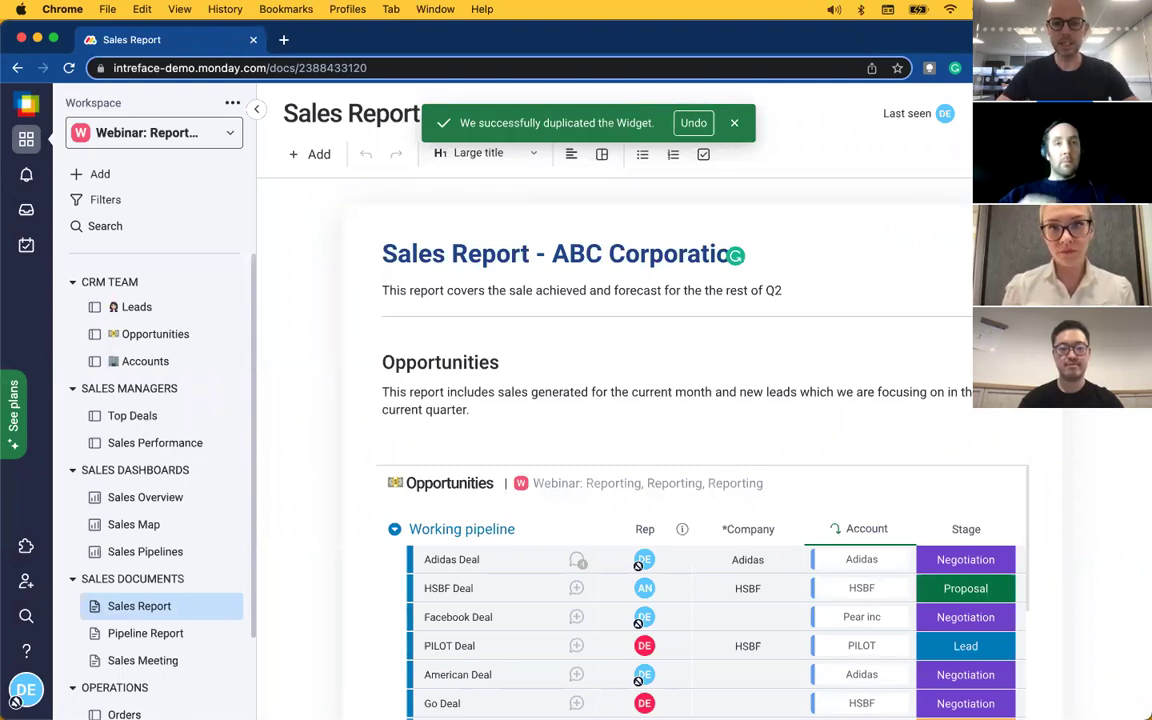
scroll(655, 362, down, 5)
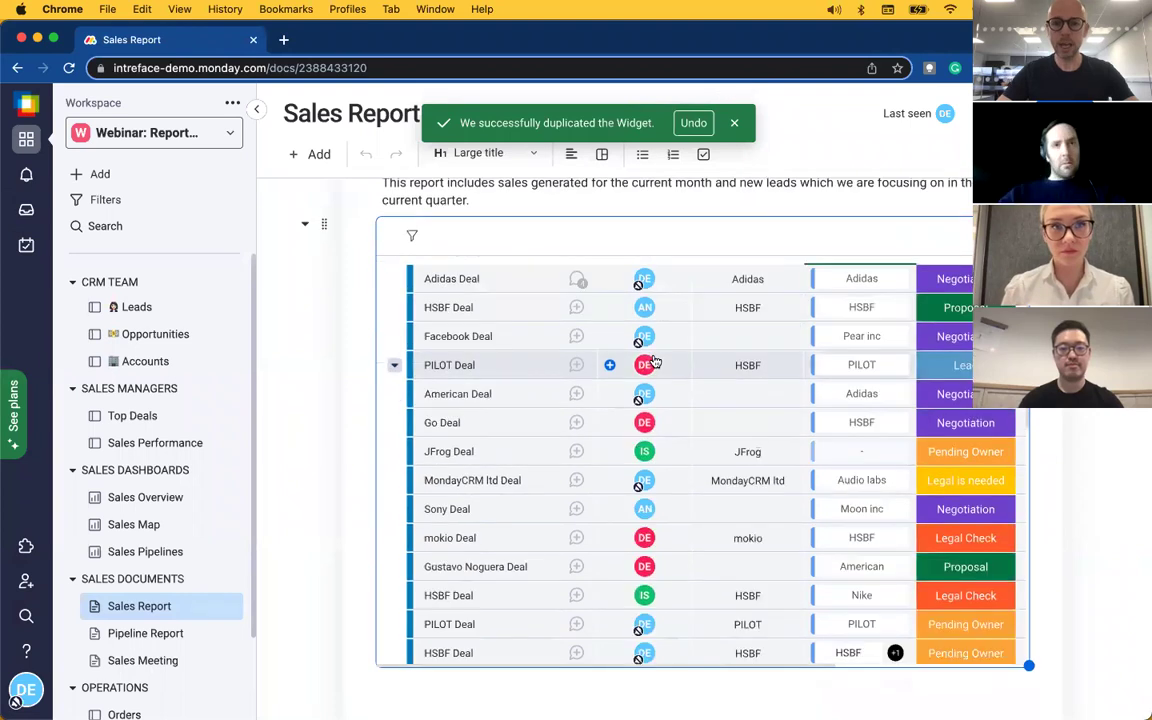
scroll(655, 362, up, 10)
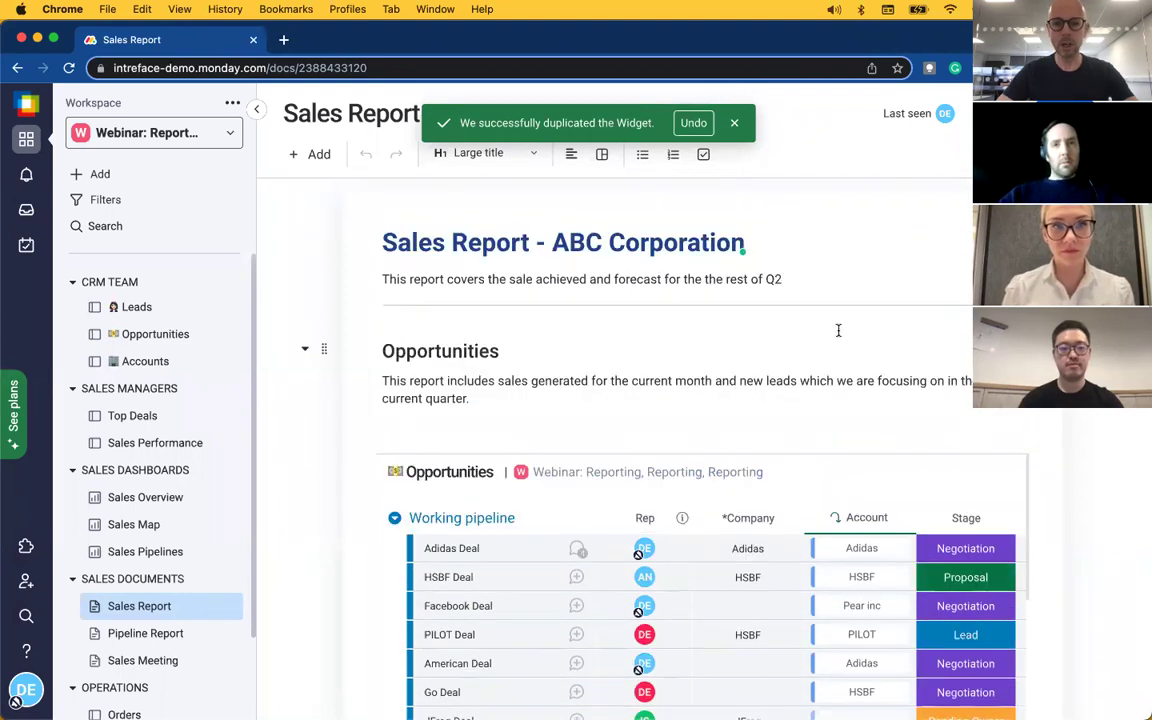
scroll(838, 330, down, 5)
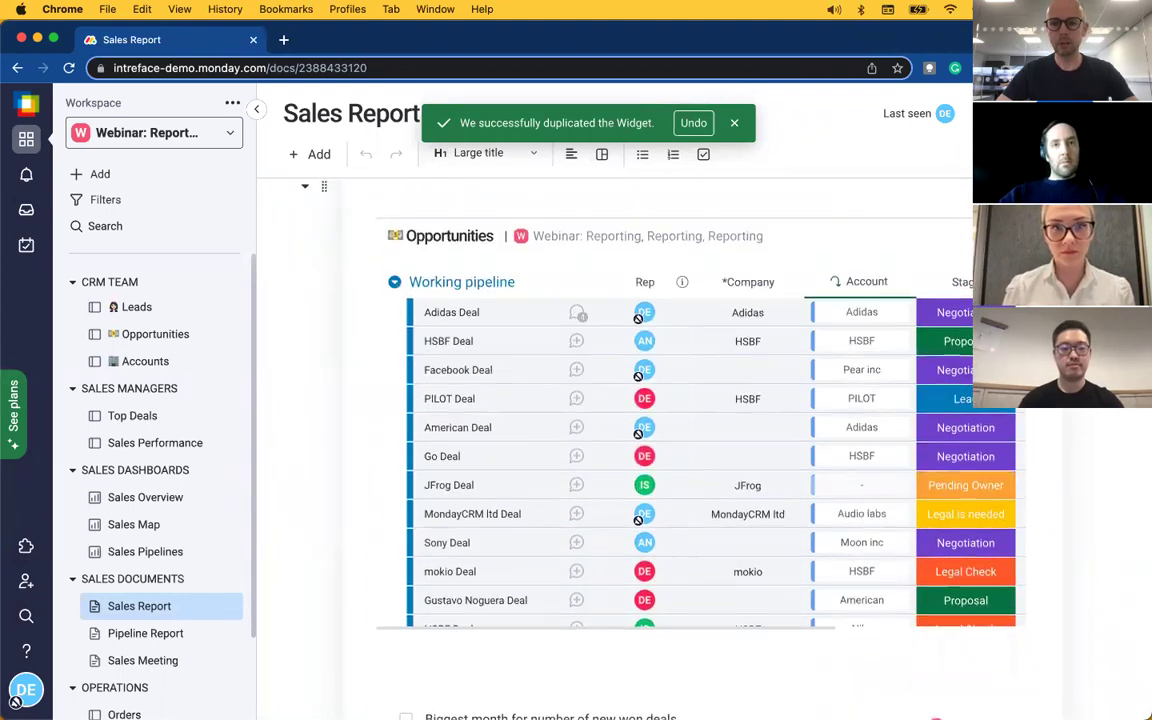
scroll(700, 400, down, 3)
scroll(700, 400, up, 3)
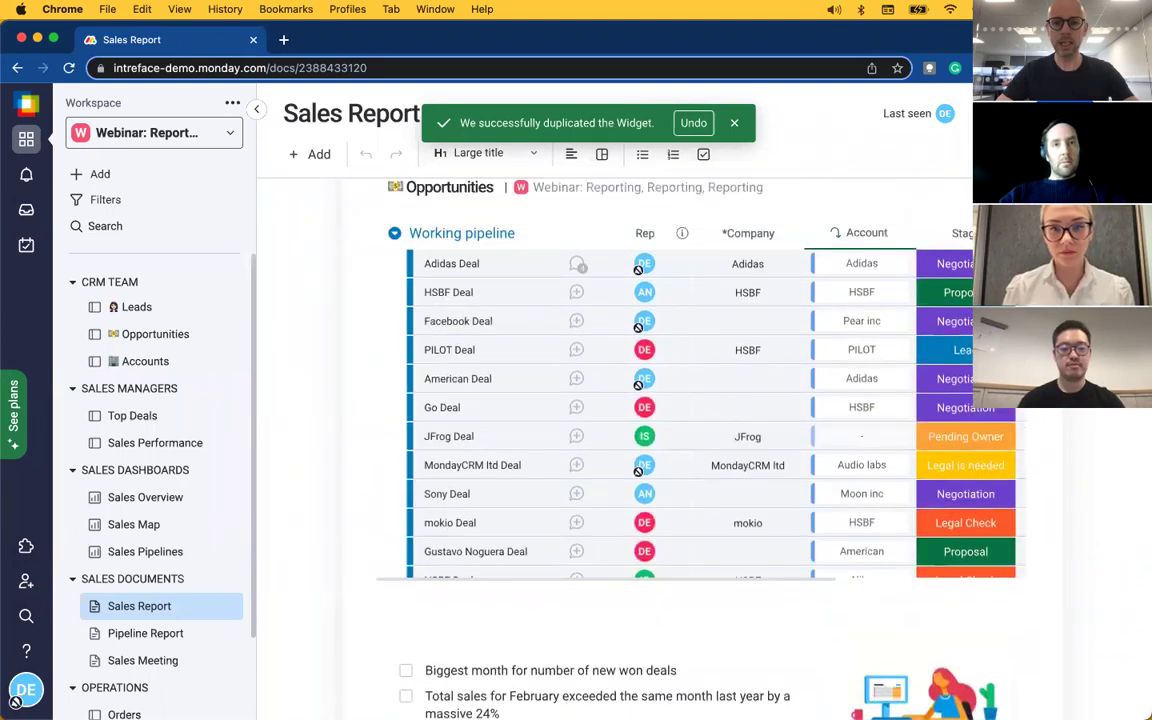
scroll(946, 341, up, 1)
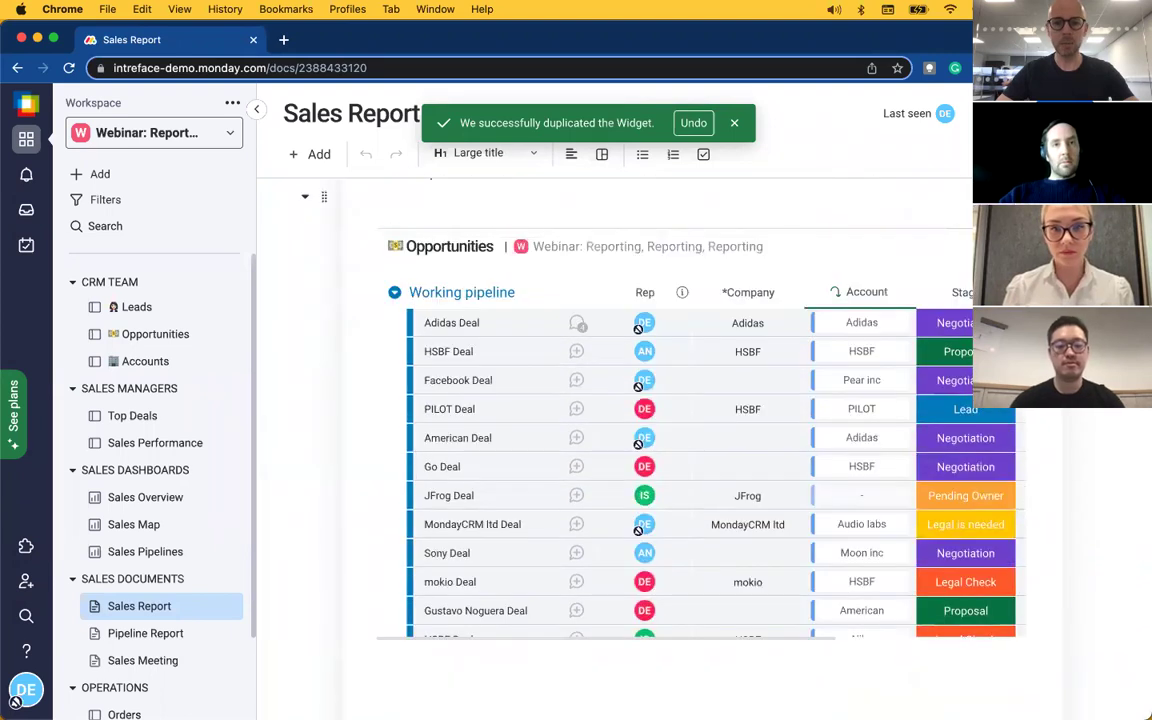
Step: Set the HSBF Deal's stage to Legal is needed in the Opportunities table embedded in the Sales Report document
click(949, 360)
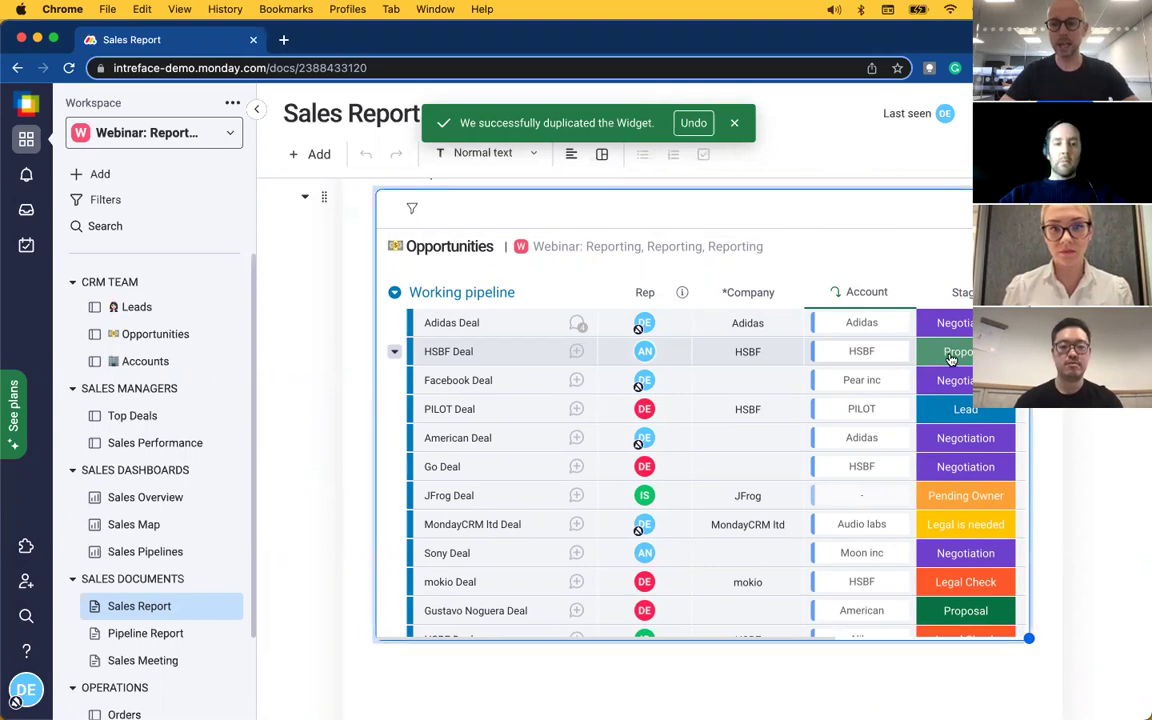
click(940, 393)
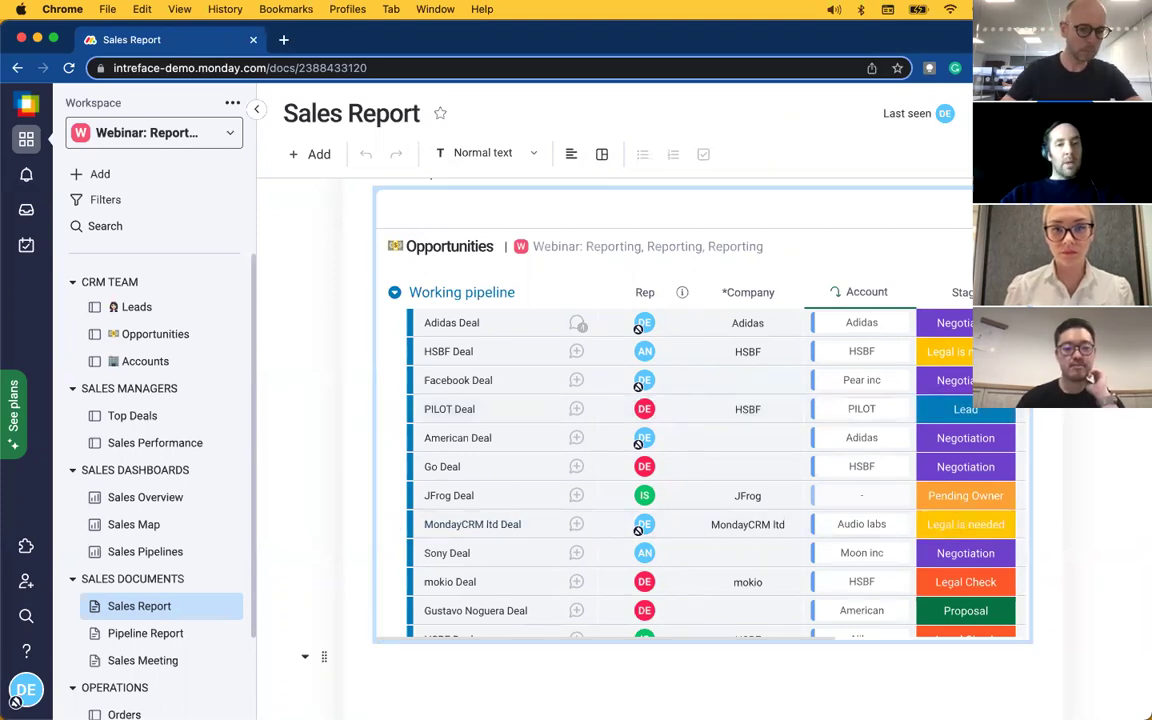
Step: Open the Pipeline Report document and add the heading "Pipeline Report" formatted as a Large title
click(176, 636)
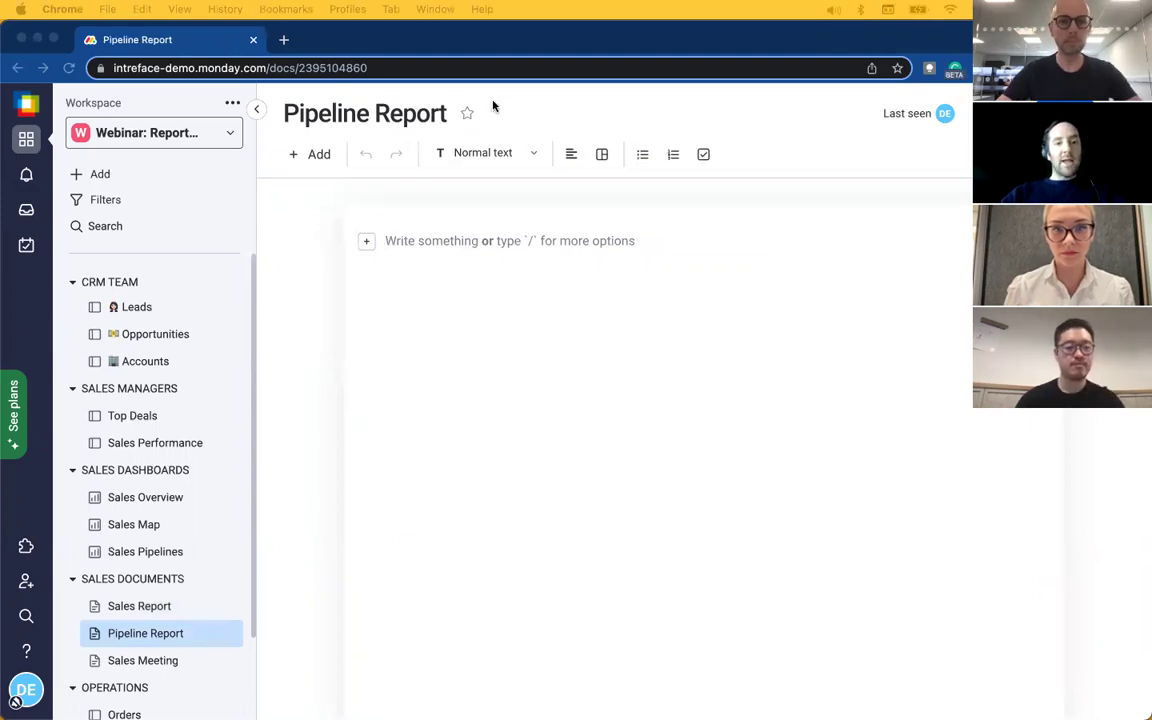
click(482, 241)
text(Pipeline Report)
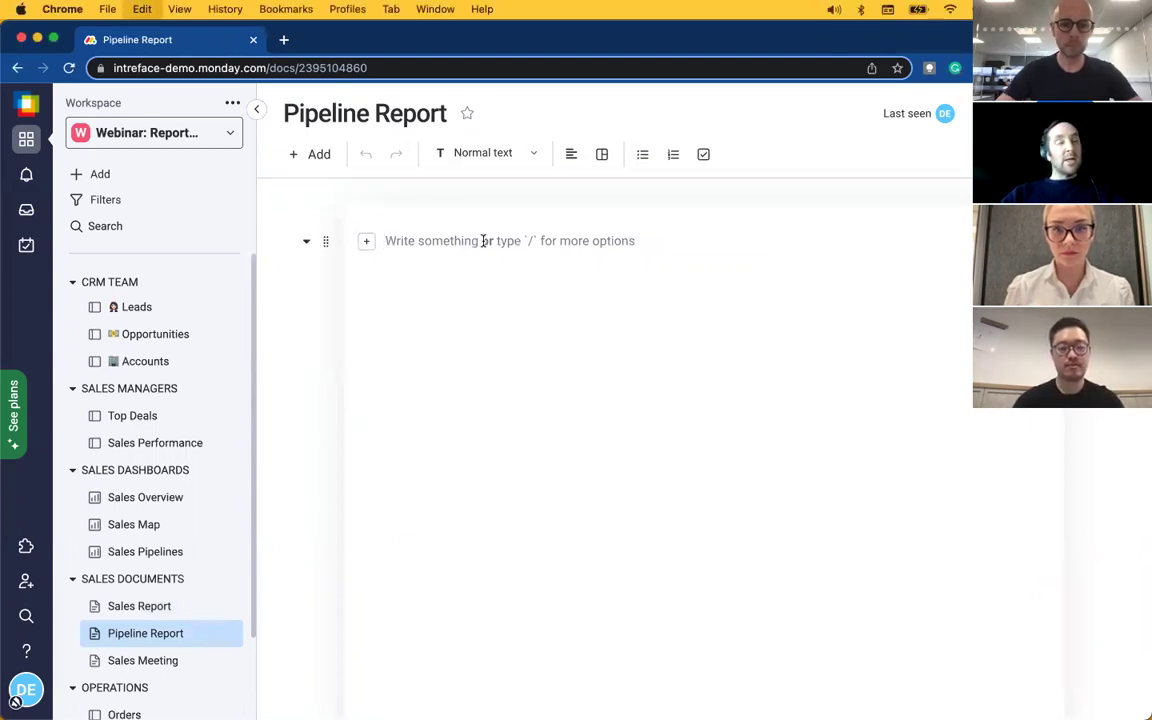
click(327, 241)
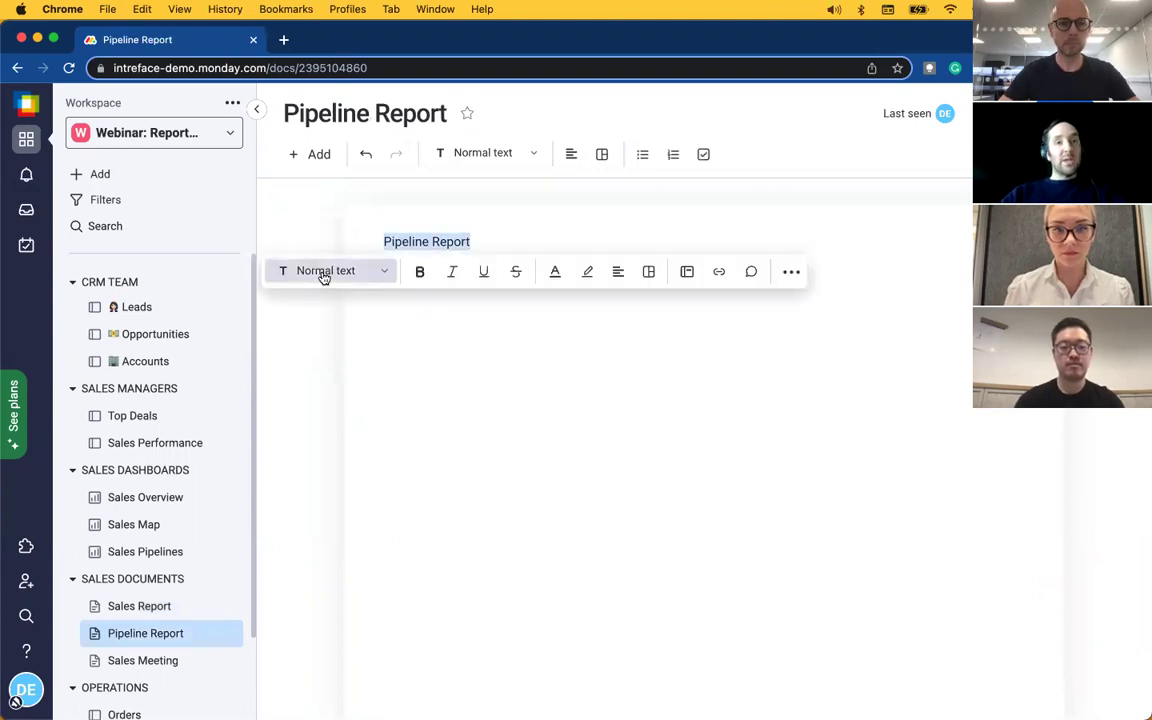
click(321, 272)
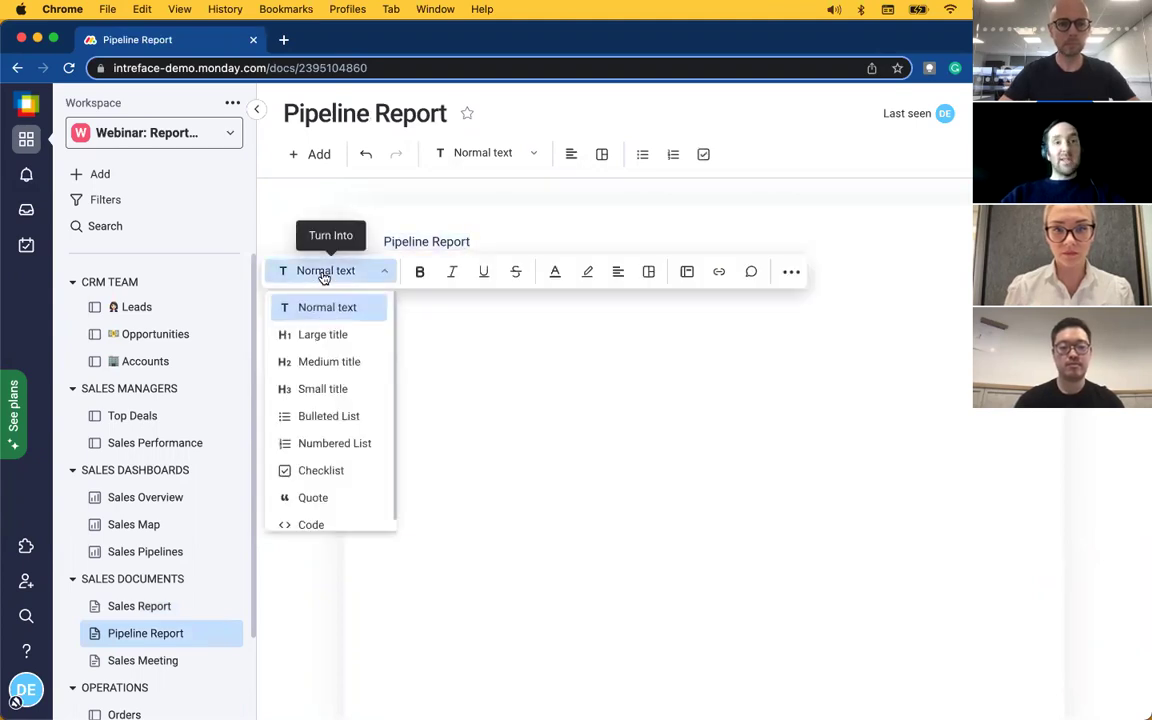
click(334, 334)
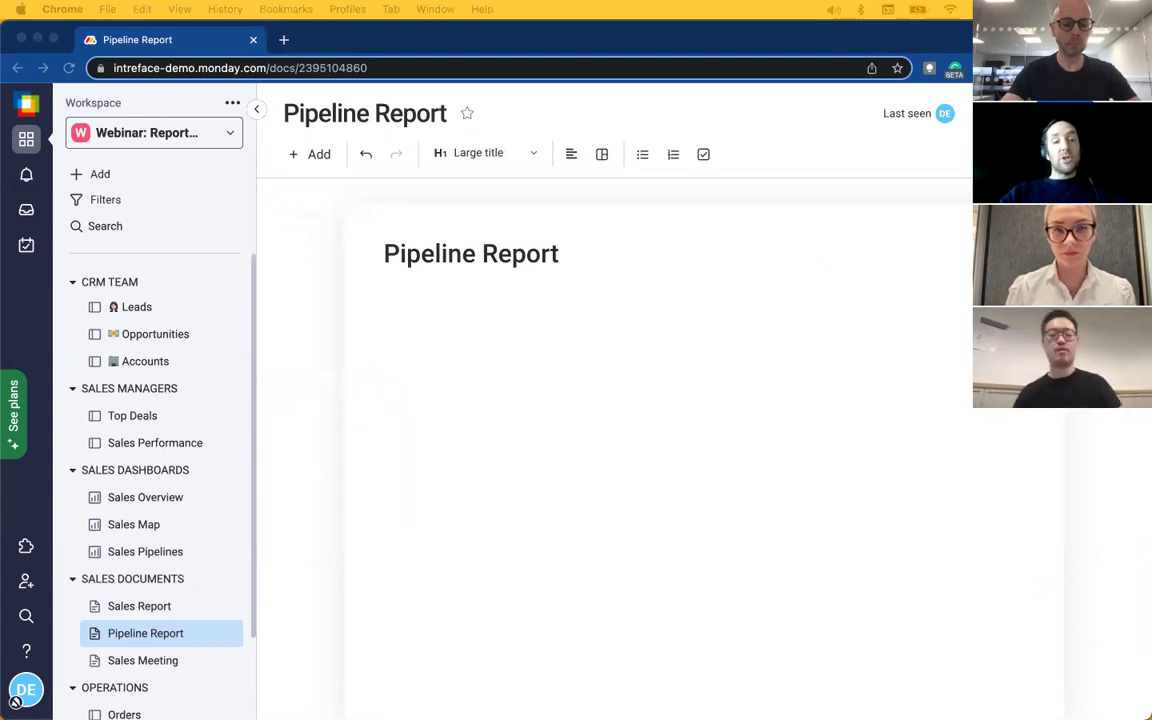
Step: Add a paragraph below the heading repeating "This is a report about sale pipelines and includes information from across monday boards."
click(473, 324)
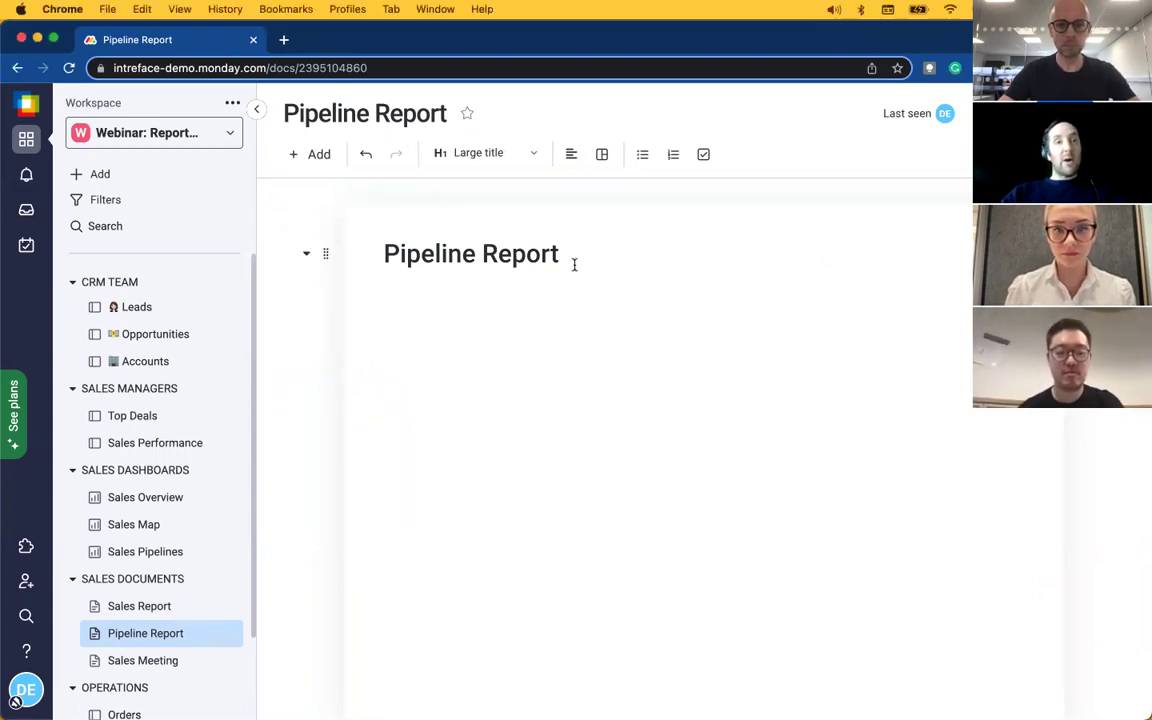
key(Return)
text(This is a report about sale pipelines and includes information from across monday boards. This is a report about sale pipelines and includes information from across monday boards. This is a report about sale pipelines and includes information from across monday boards. This is a report about sale pipelines and includes information from across monday boards. This is a report about sale pipelines and includes information from across monday boards. This is a report about sale pipelines and includes information from across monday boards.)
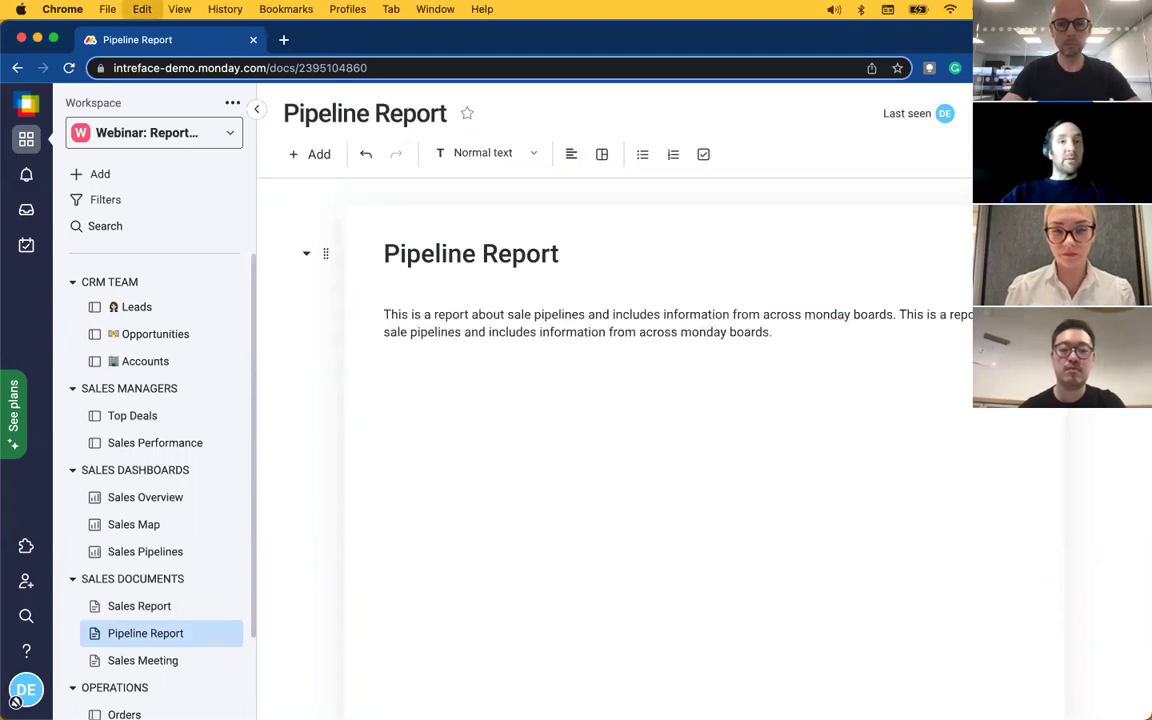
key(Return)
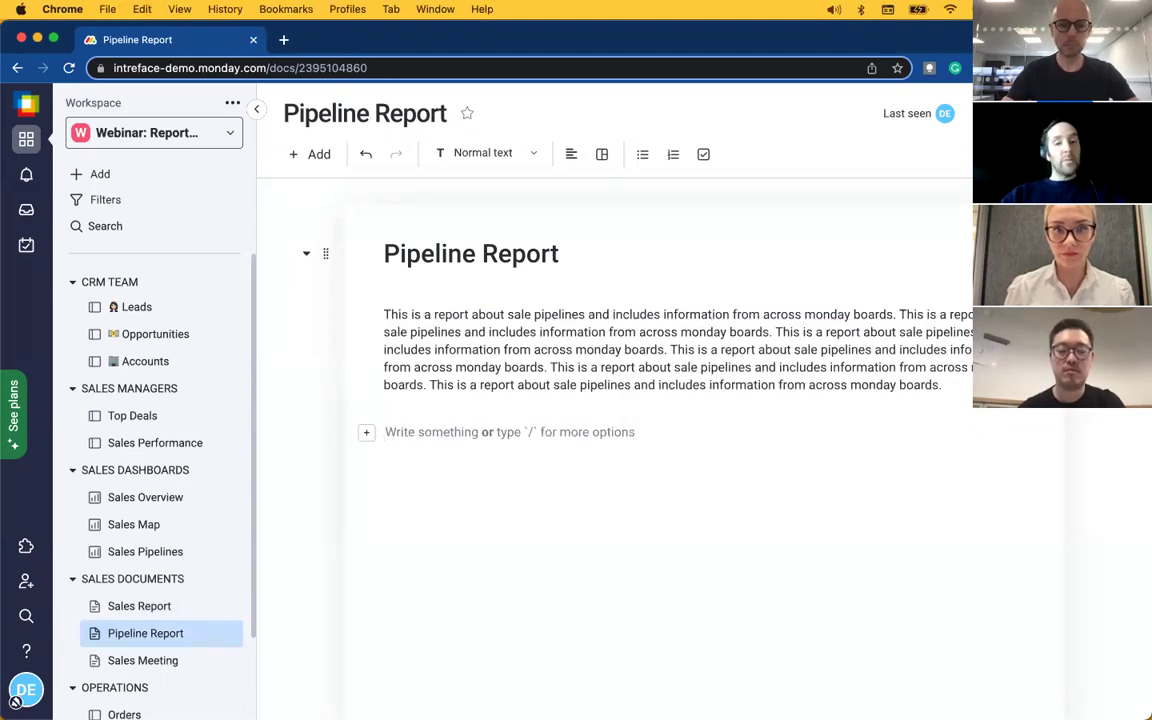
Step: Add a checklist of four people's first names below the paragraph and tick the first and third entries
text(/)
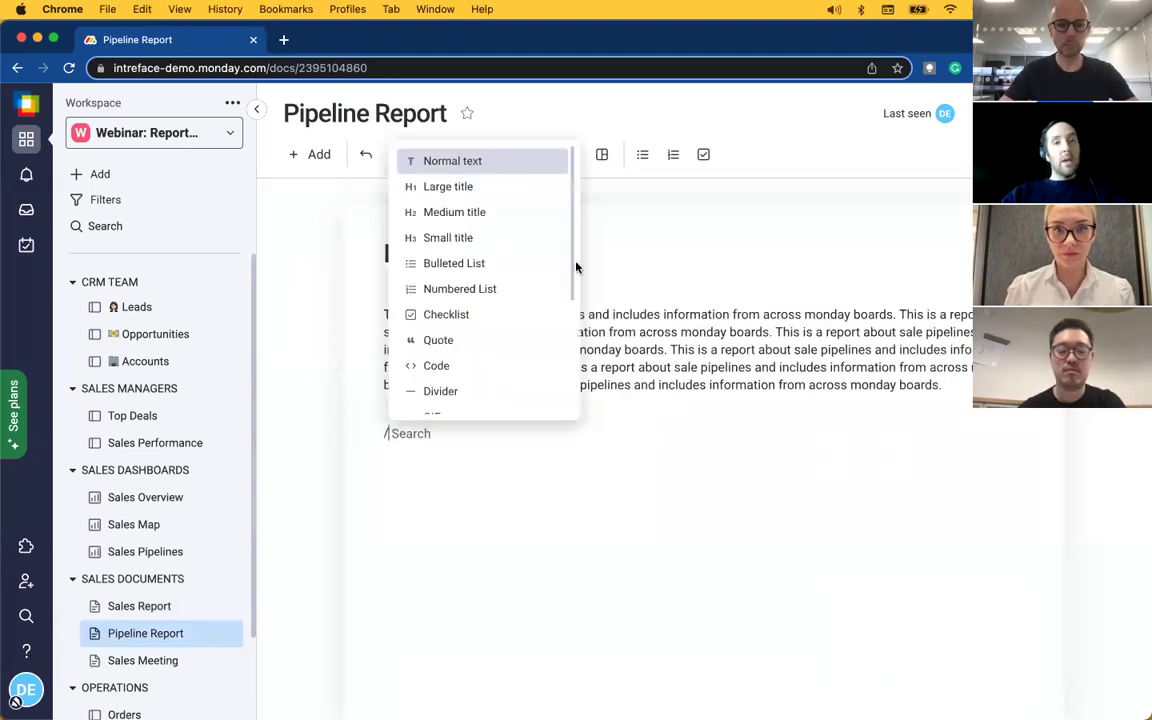
click(487, 319)
text(Damian)
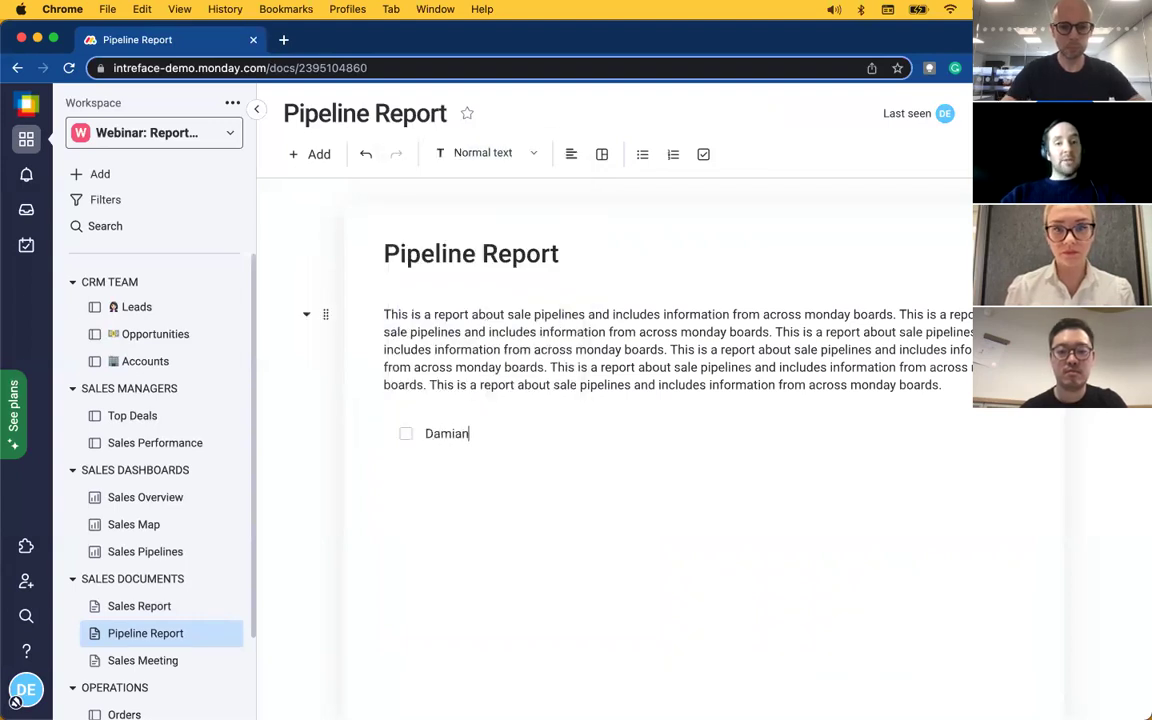
key(Return)
text(Andy)
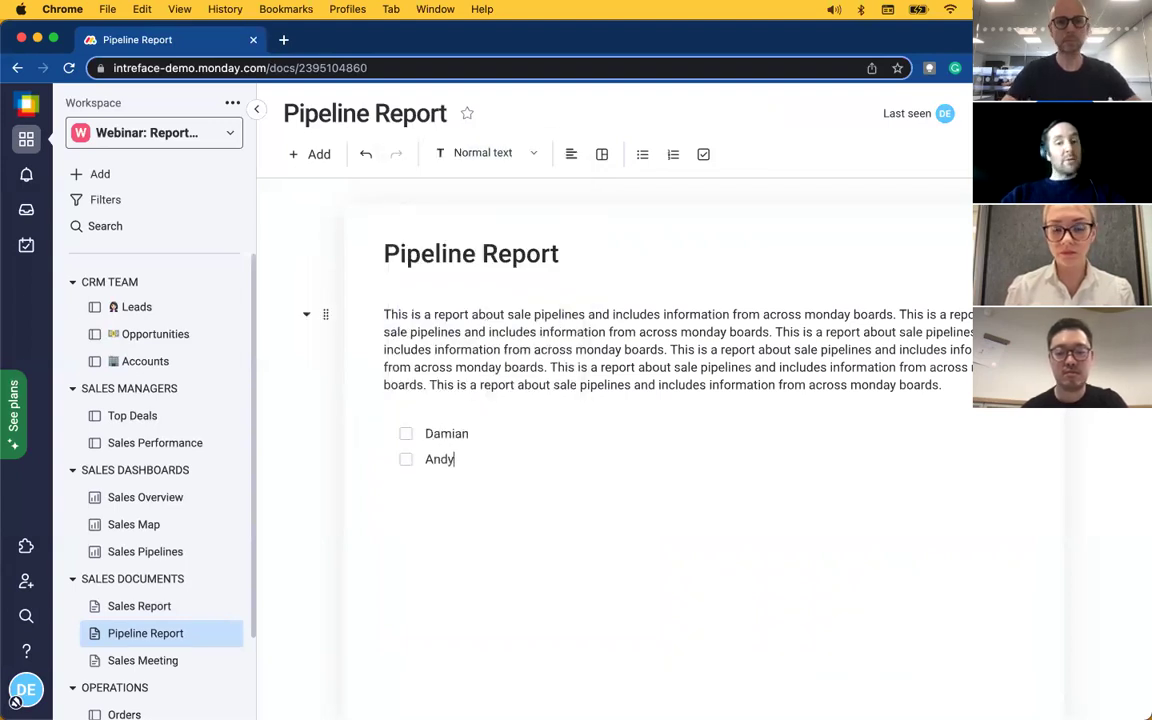
key(Return)
text(Xi)
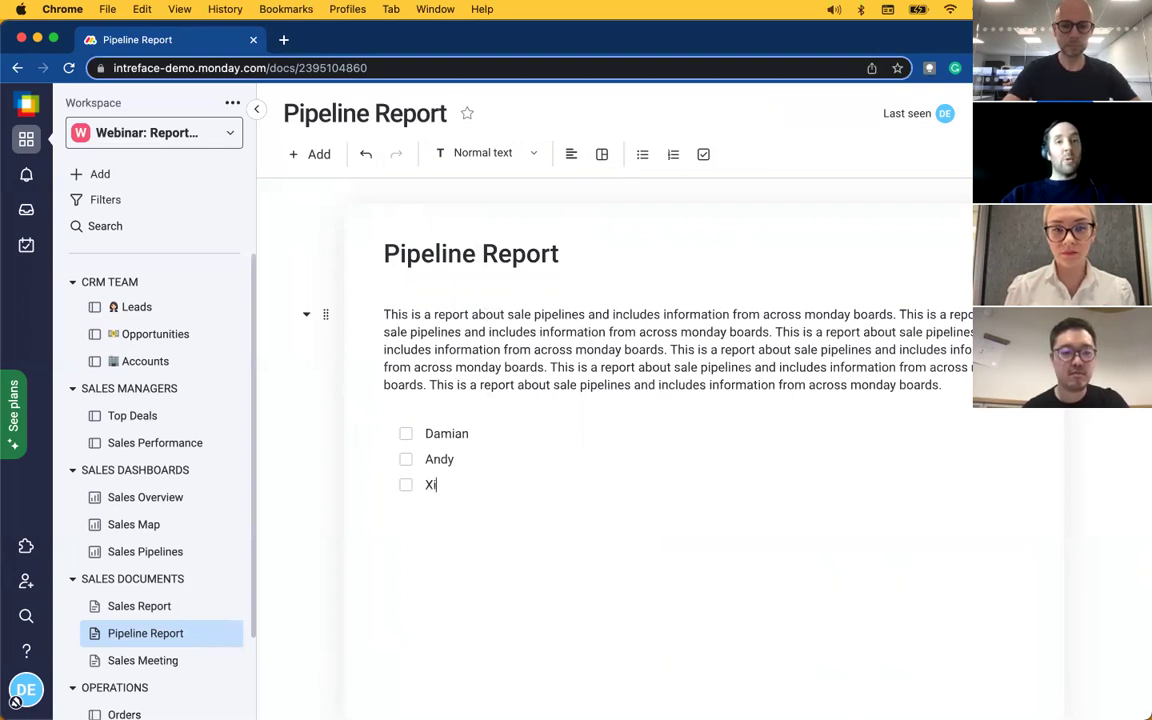
key(Return)
text(Anna)
key(Return)
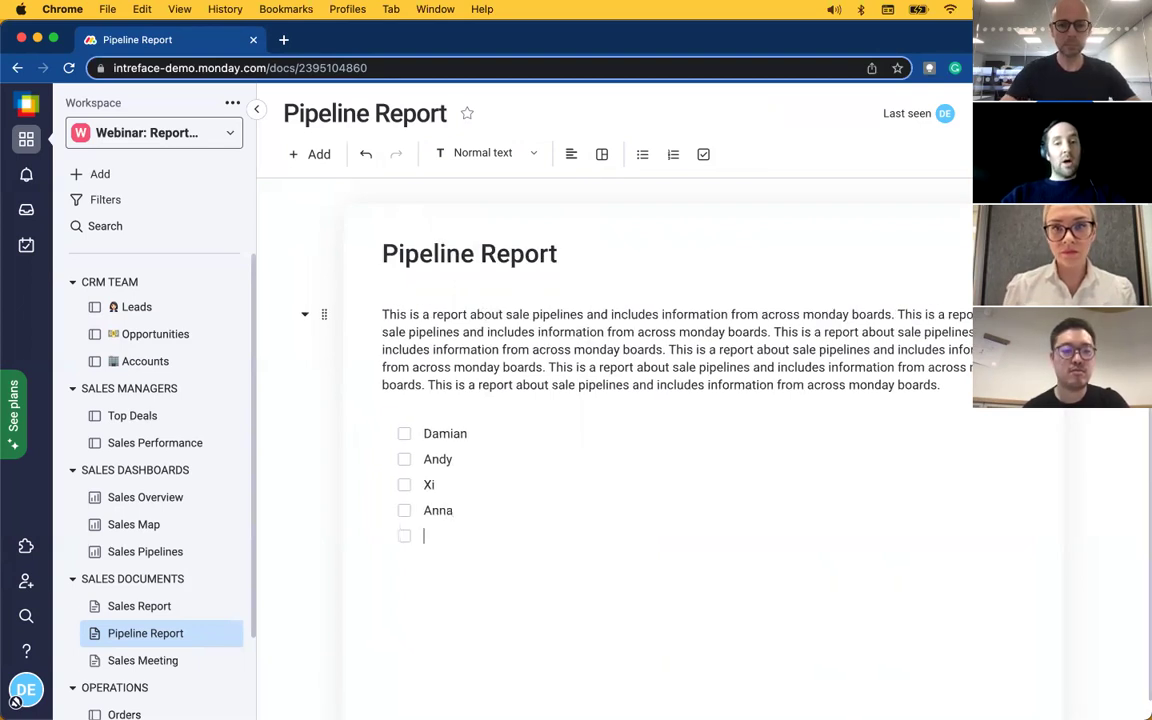
key(Return)
click(404, 433)
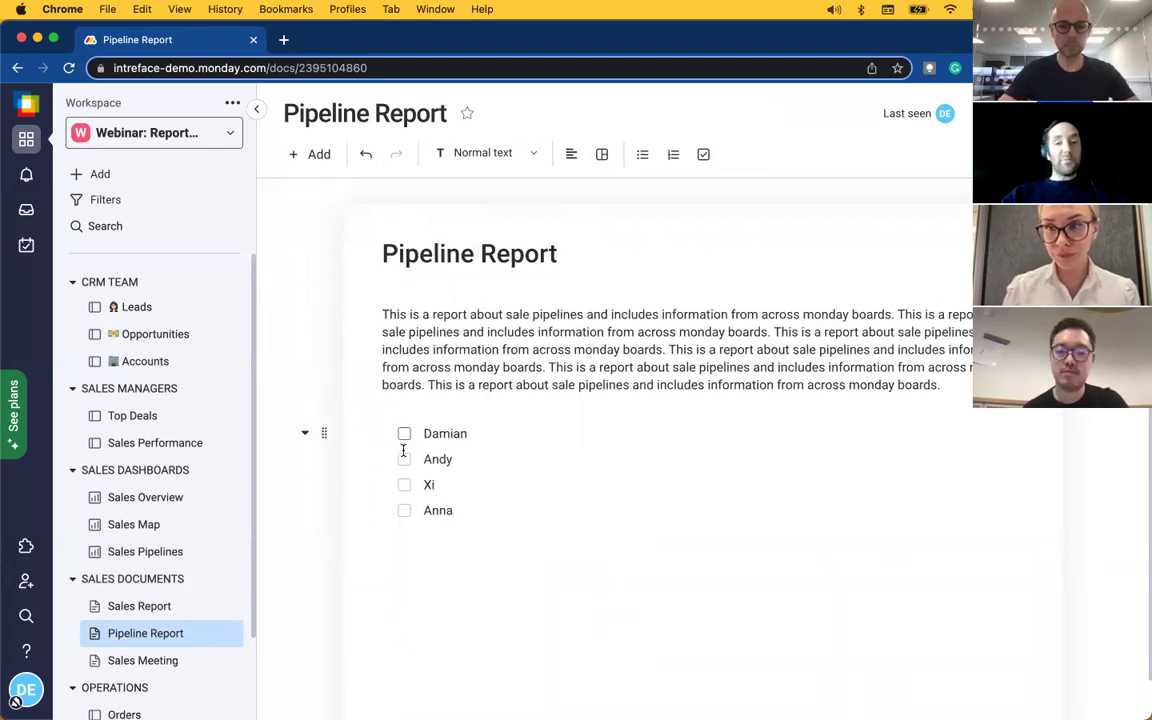
click(404, 486)
Step: Embed the Opportunities board in the Pipeline Report document below the checklist
click(453, 562)
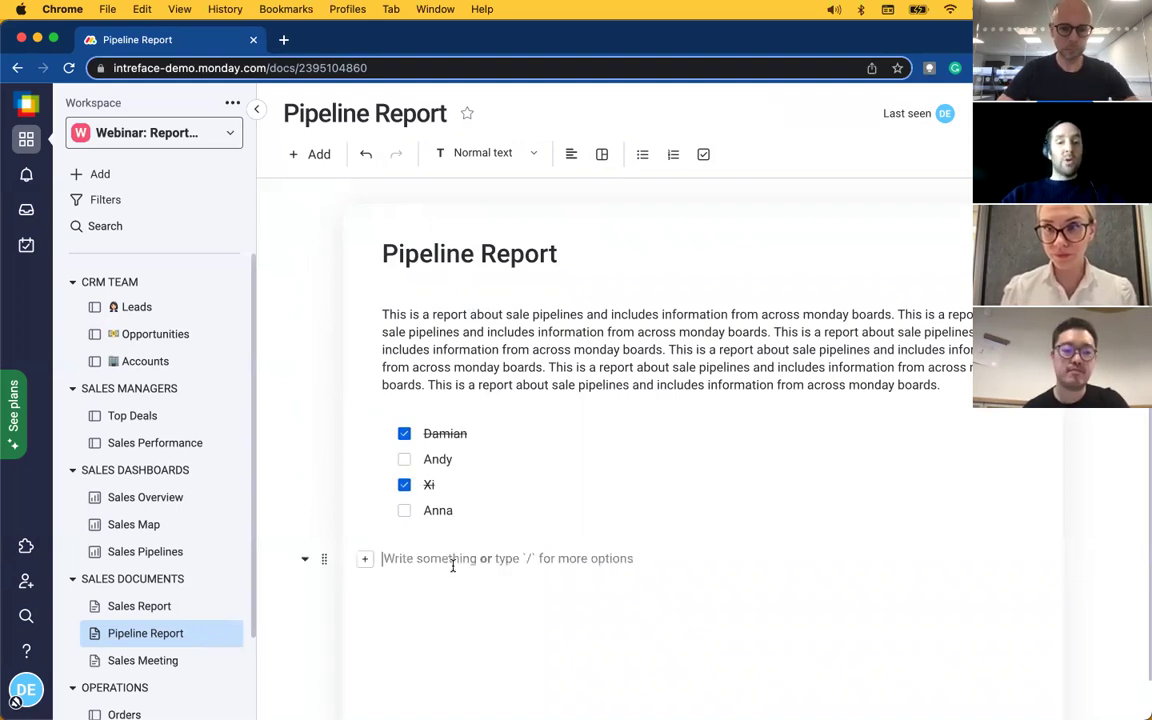
text(/)
scroll(490, 455, down, 5)
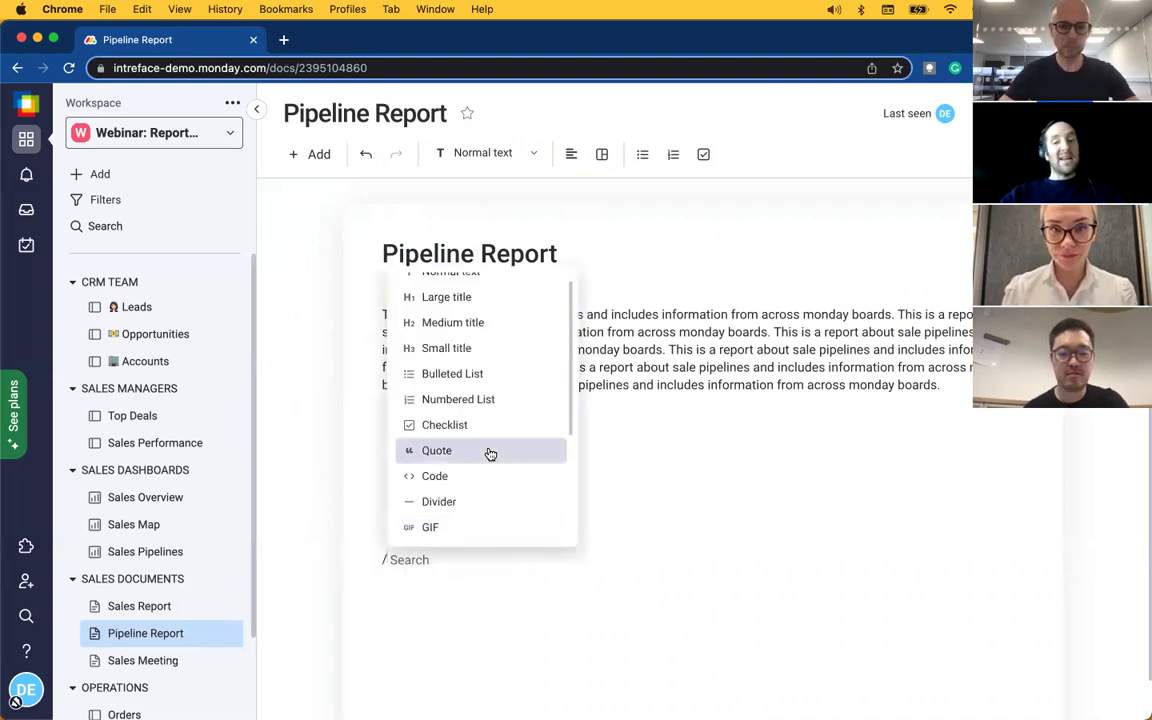
scroll(490, 455, down, 2)
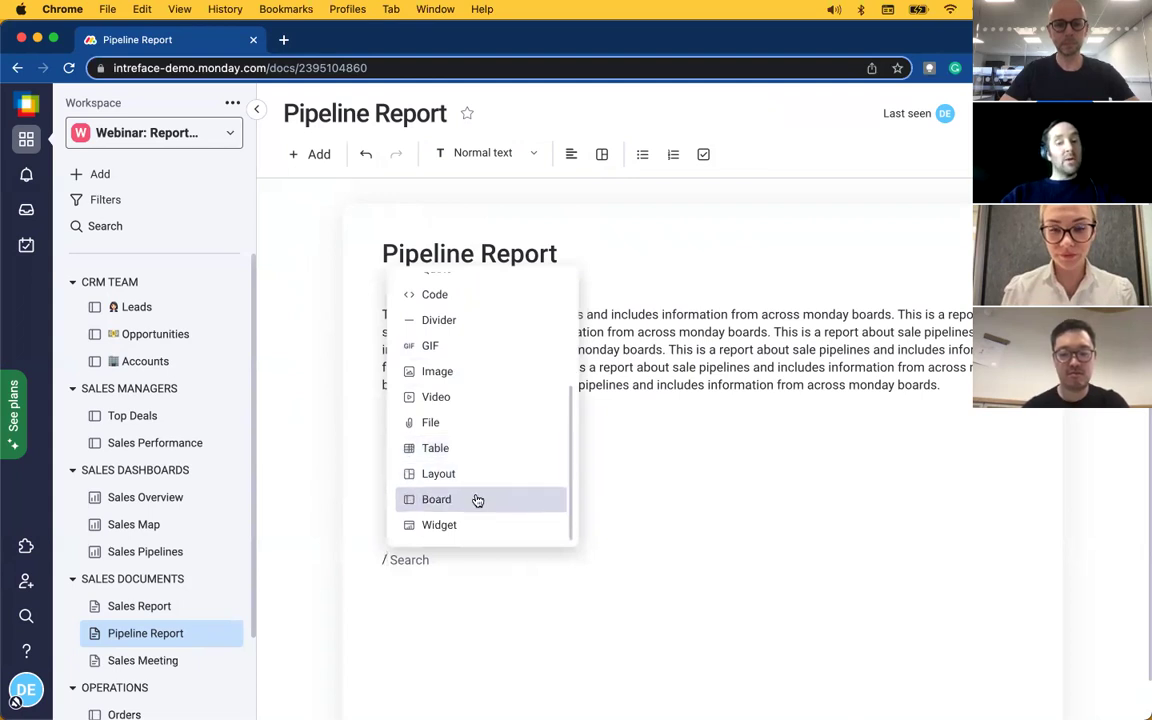
click(476, 499)
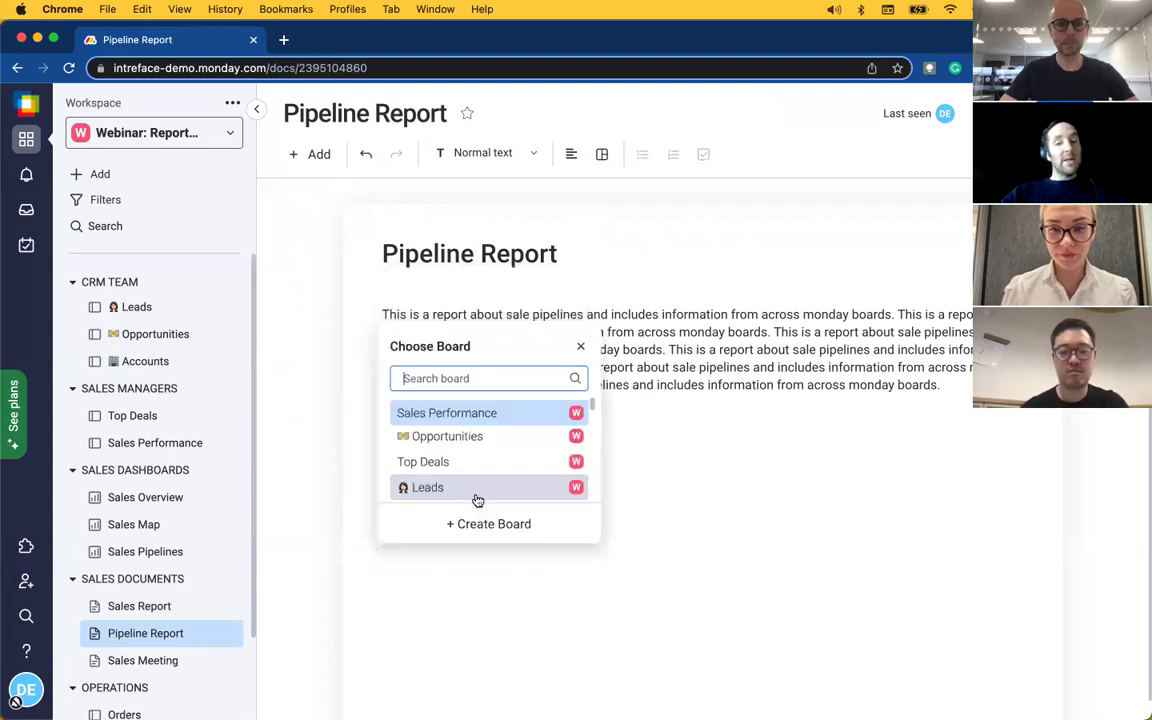
click(497, 442)
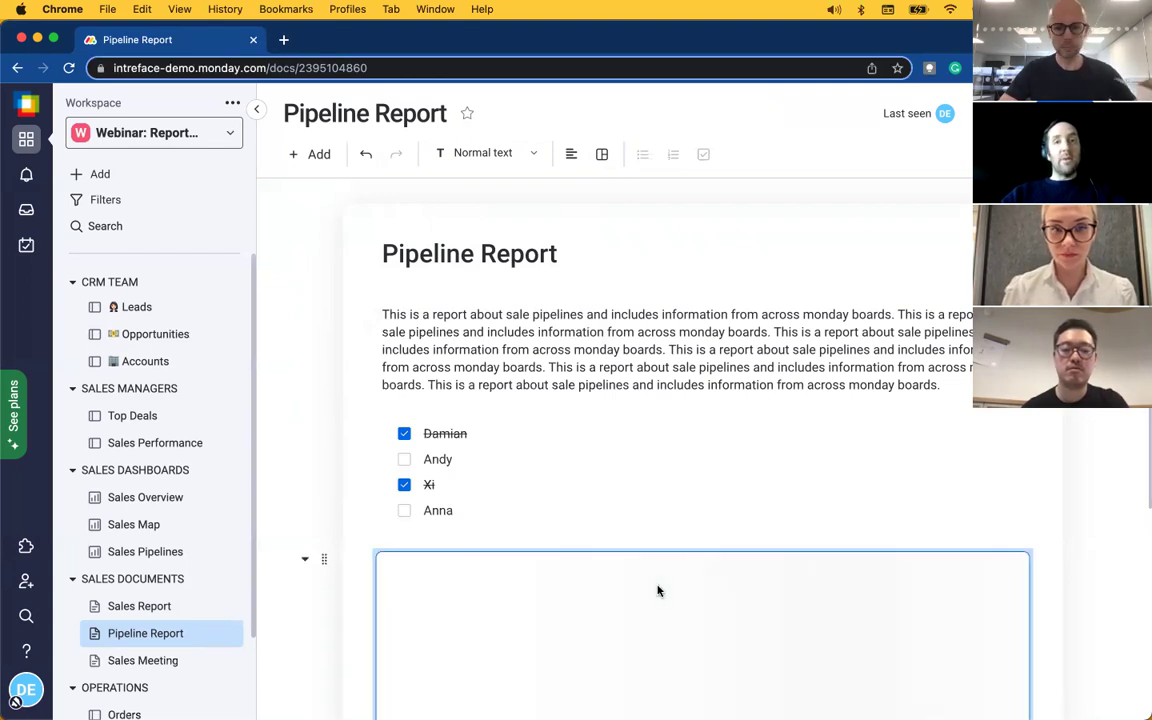
scroll(712, 488, down, 2)
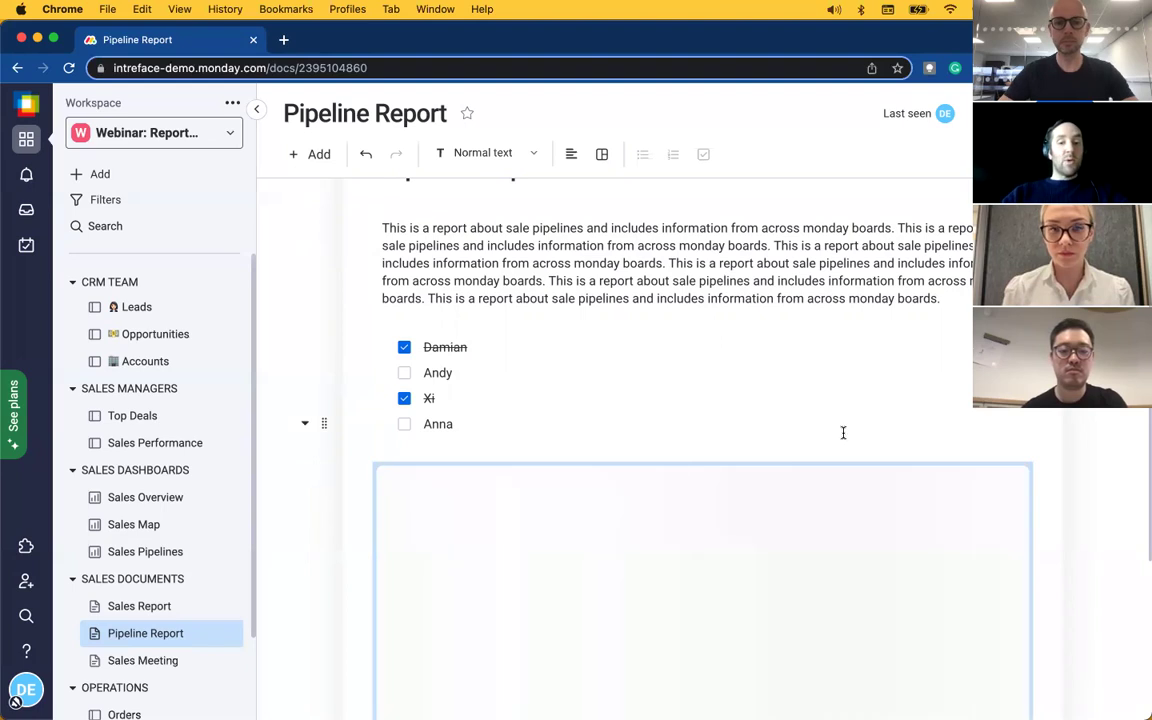
scroll(841, 435, up, 2)
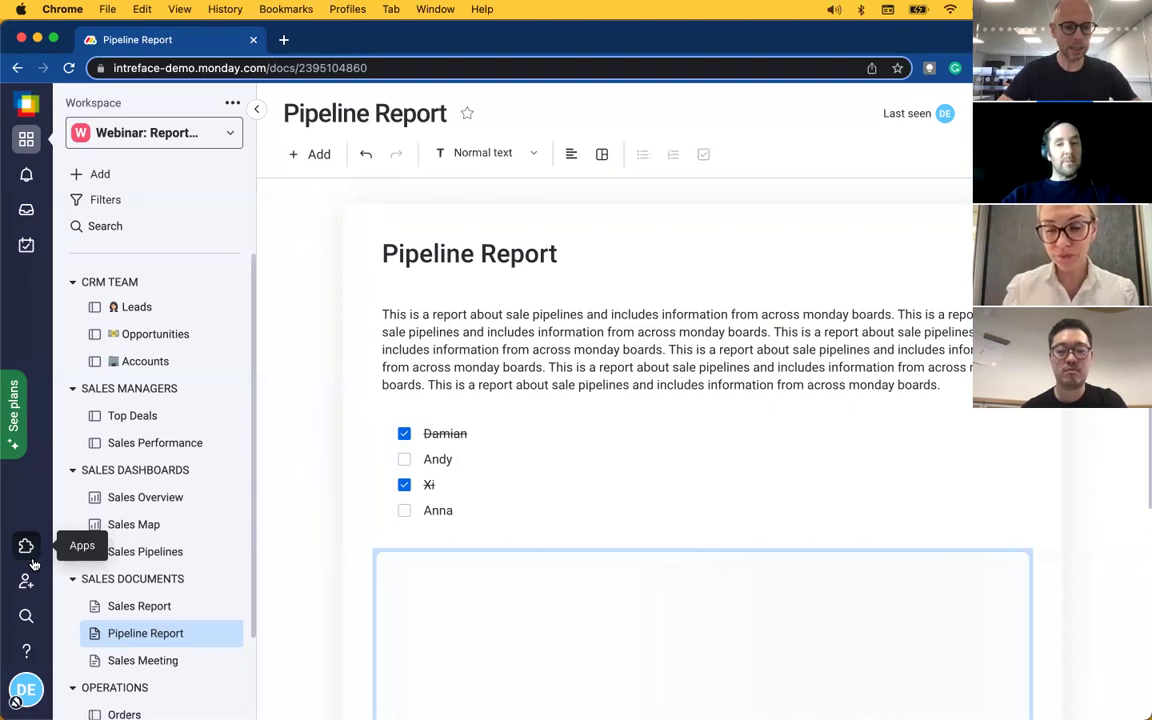
Step: Open the Orders board under Operations and look through its Dashboard view and Main Table
scroll(120, 660, down, 2)
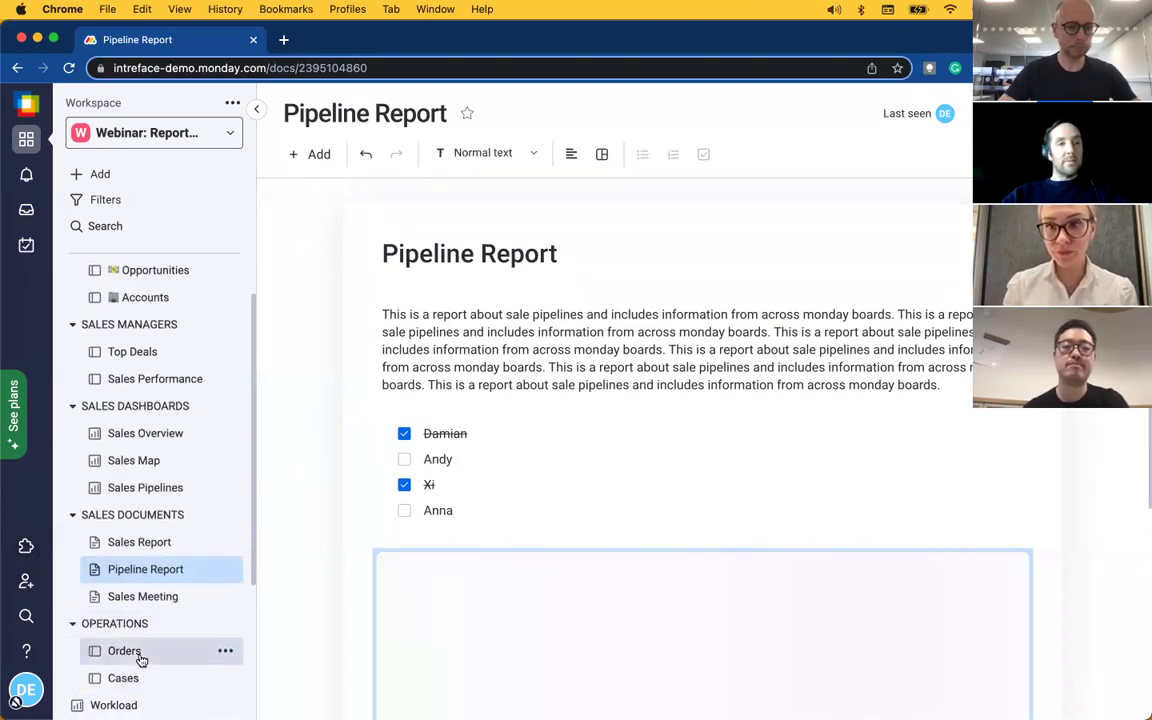
click(141, 659)
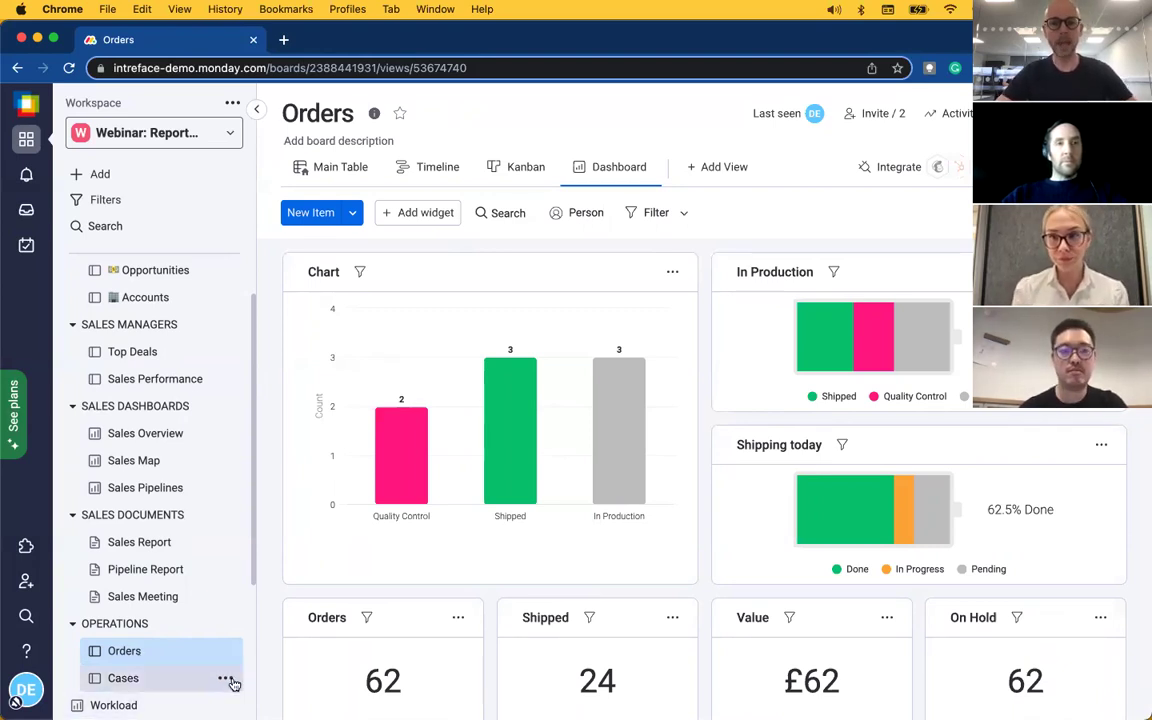
scroll(220, 687, down, 1)
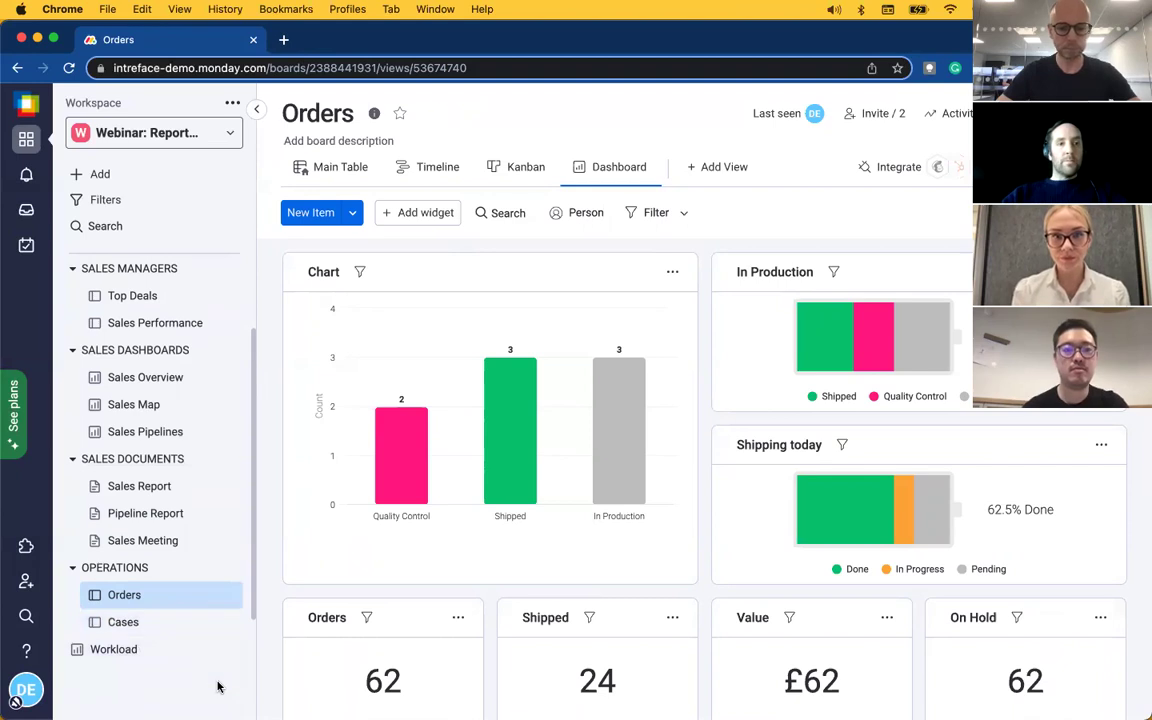
scroll(218, 686, down, 1)
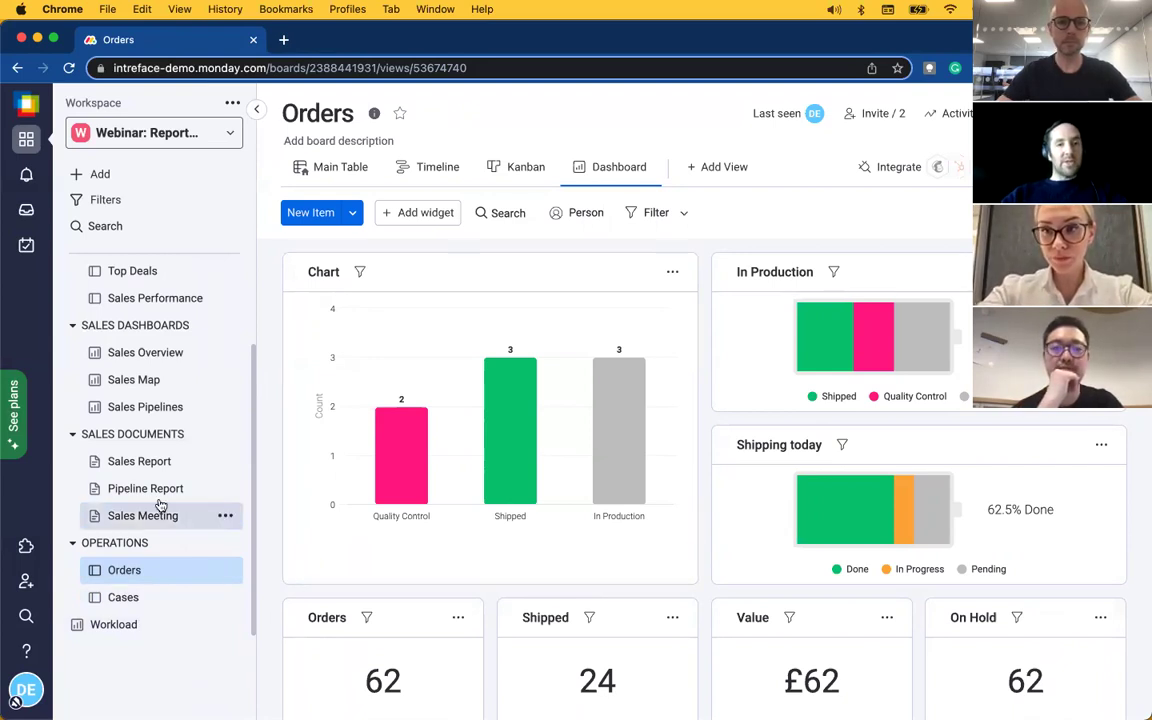
click(338, 168)
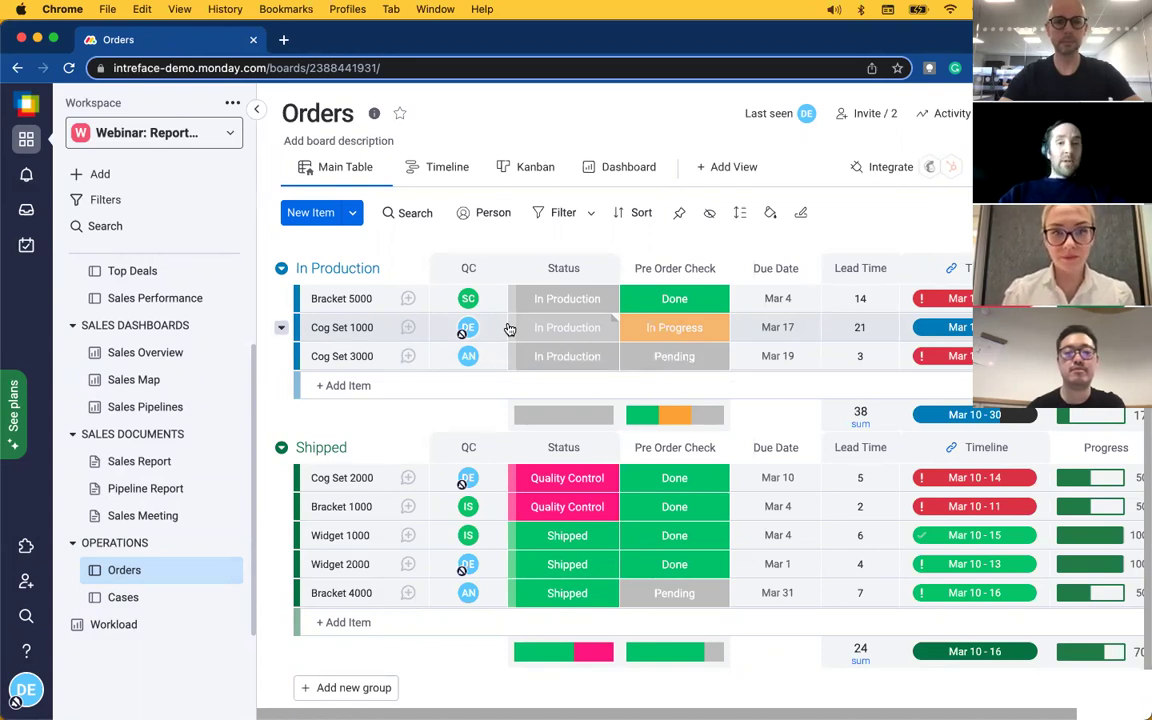
scroll(513, 352, down, 1)
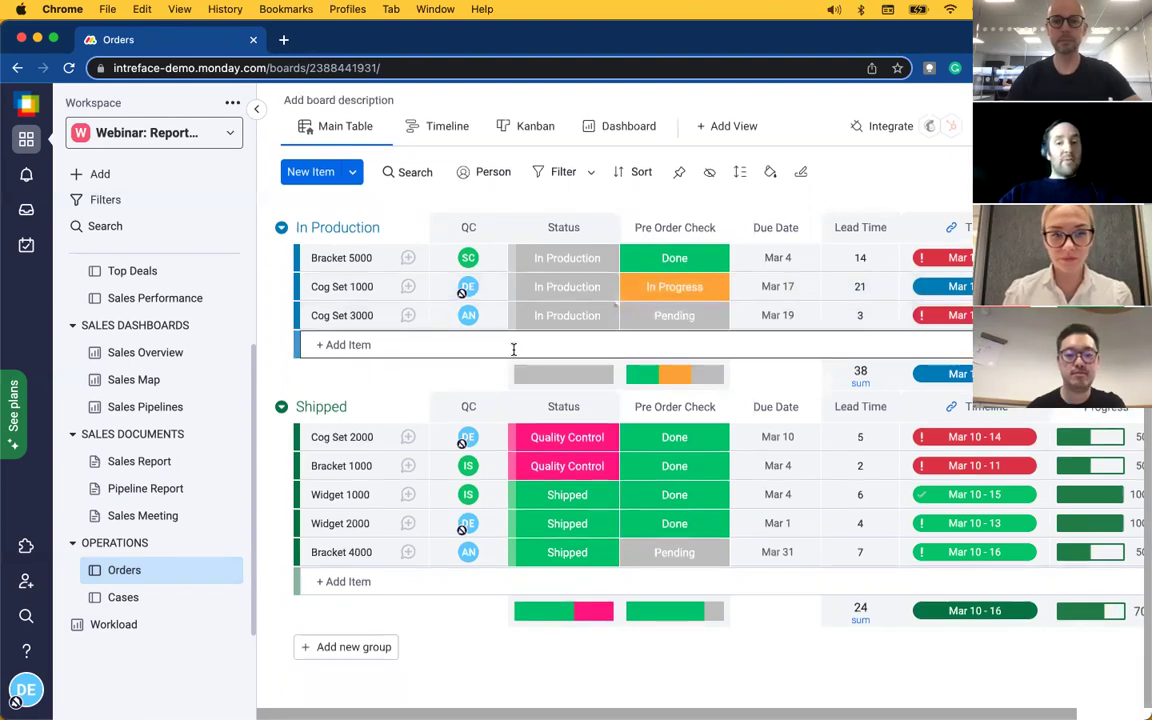
scroll(513, 349, up, 1)
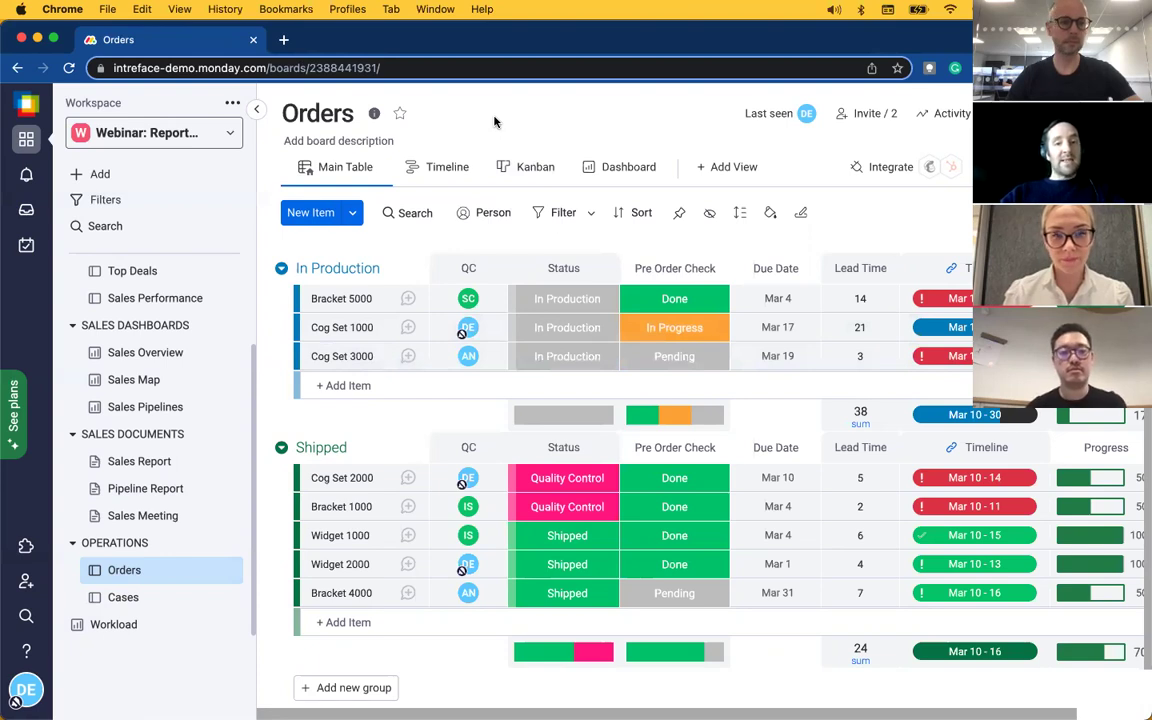
Step: Look through the scheduled items in the Orders board's Timeline view and switch to its Kanban view
click(440, 167)
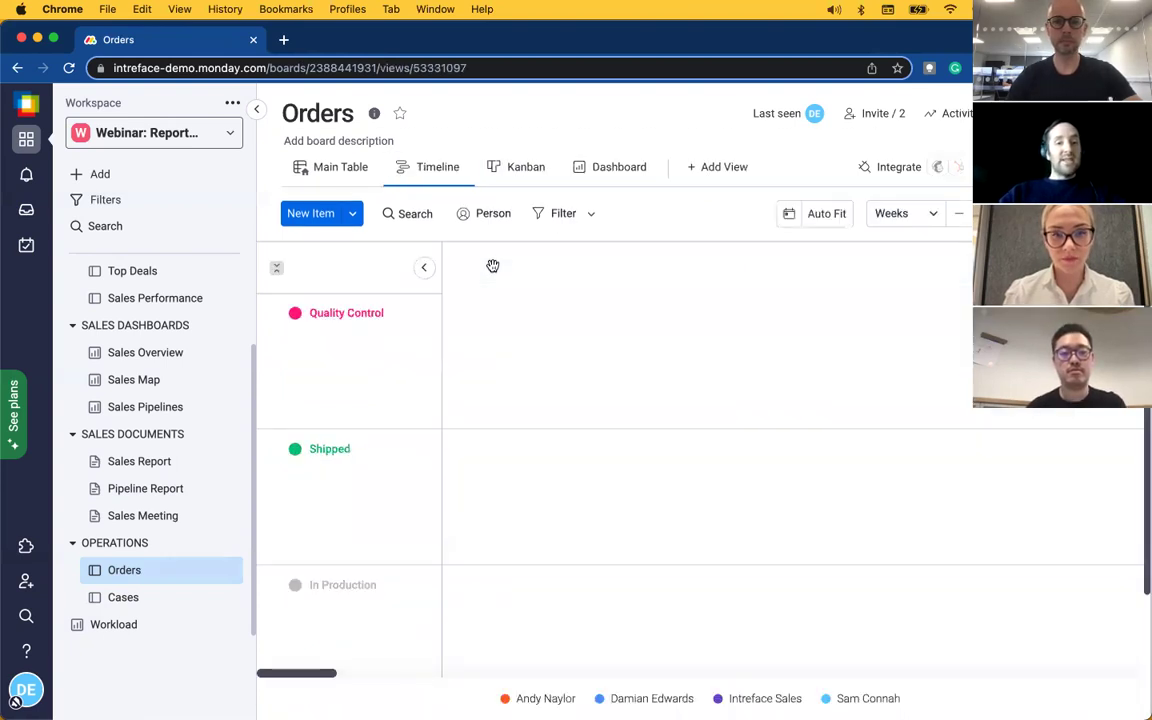
scroll(632, 446, down, 2)
scroll(632, 446, left, 2)
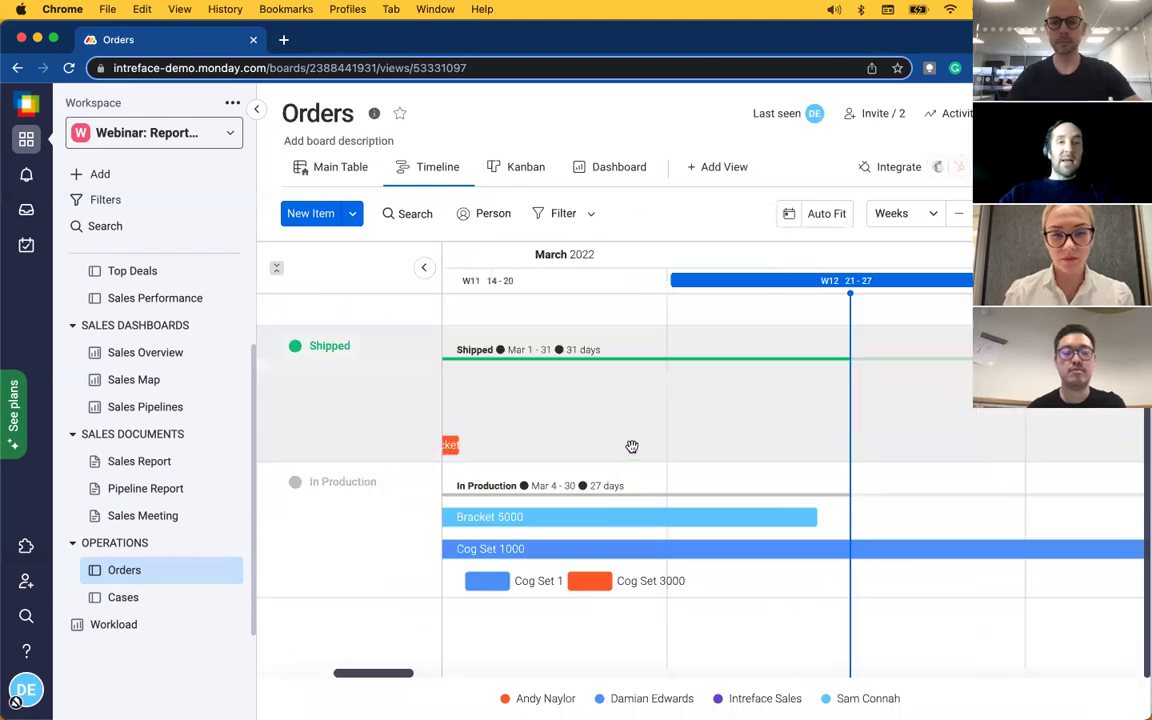
scroll(632, 446, up, 1)
scroll(632, 446, left, 6)
scroll(632, 446, down, 1)
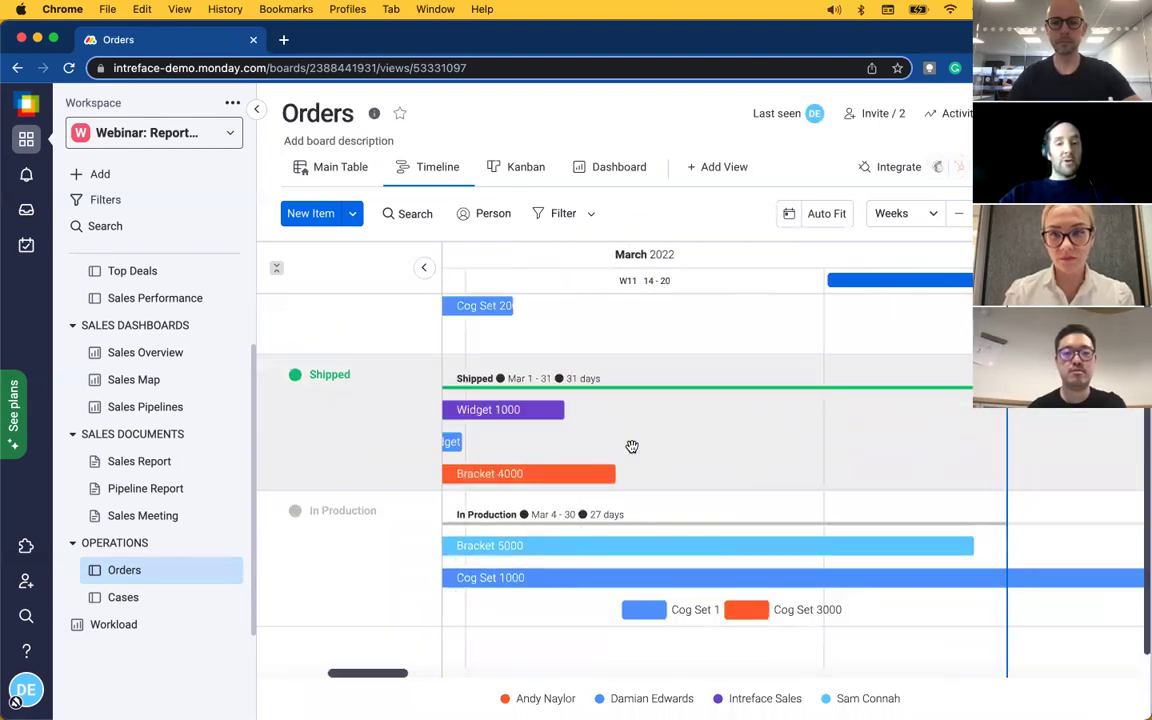
scroll(632, 446, up, 1)
scroll(632, 446, right, 2)
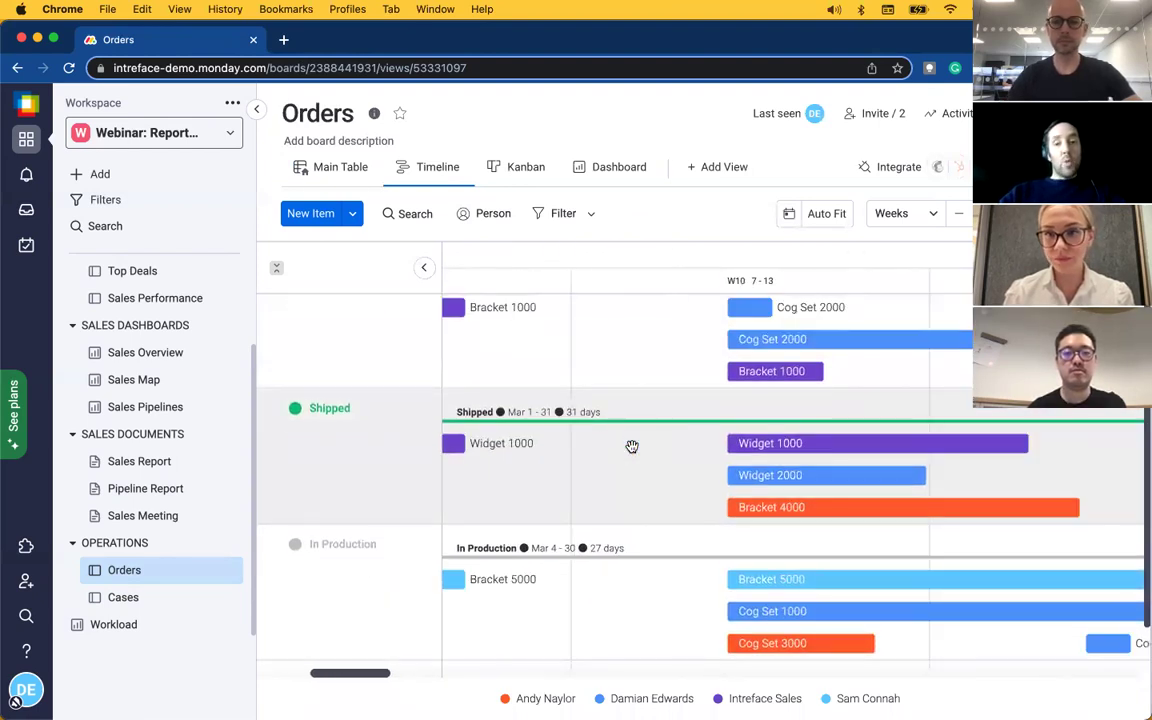
click(521, 167)
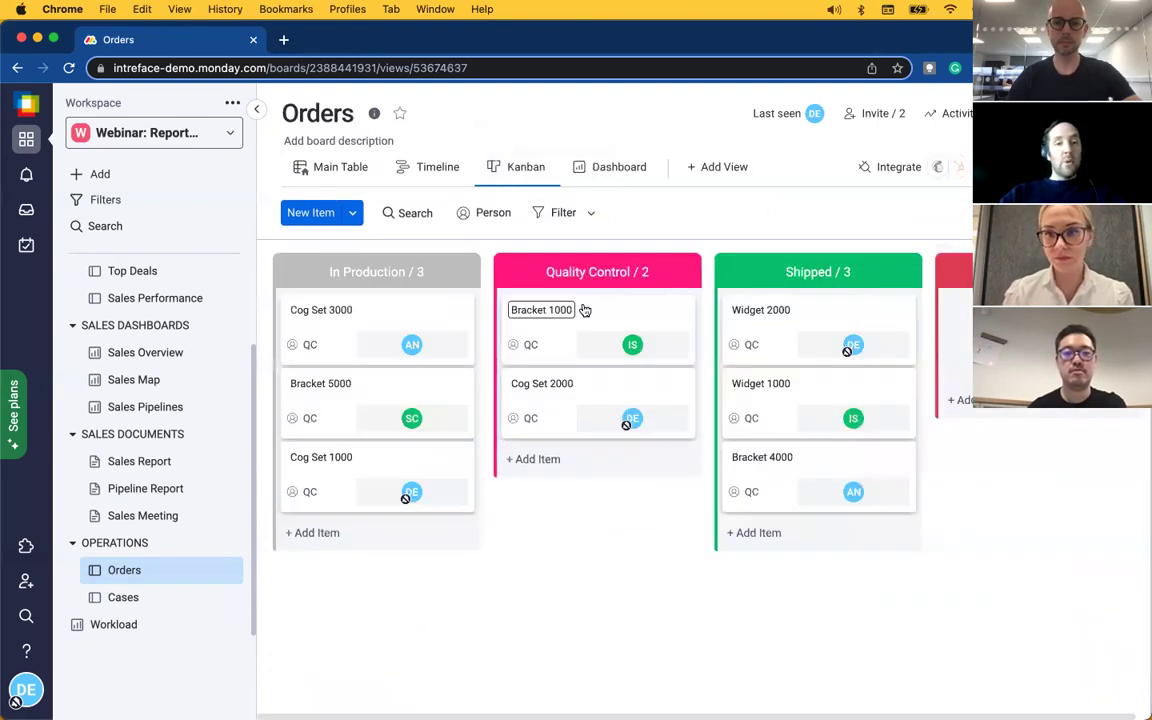
Step: Move the Bracket 1000 order from Quality Control to the Stuck column in the Kanban view and open the board's Dashboard view
drag(545, 314, 960, 318)
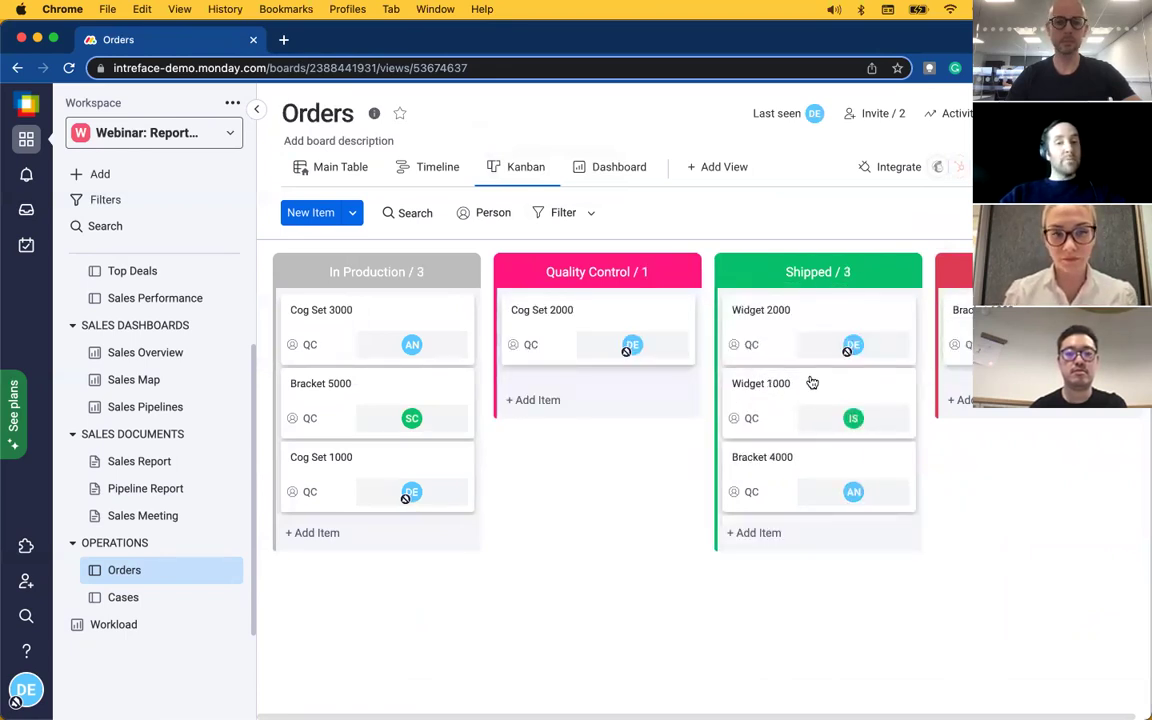
click(622, 169)
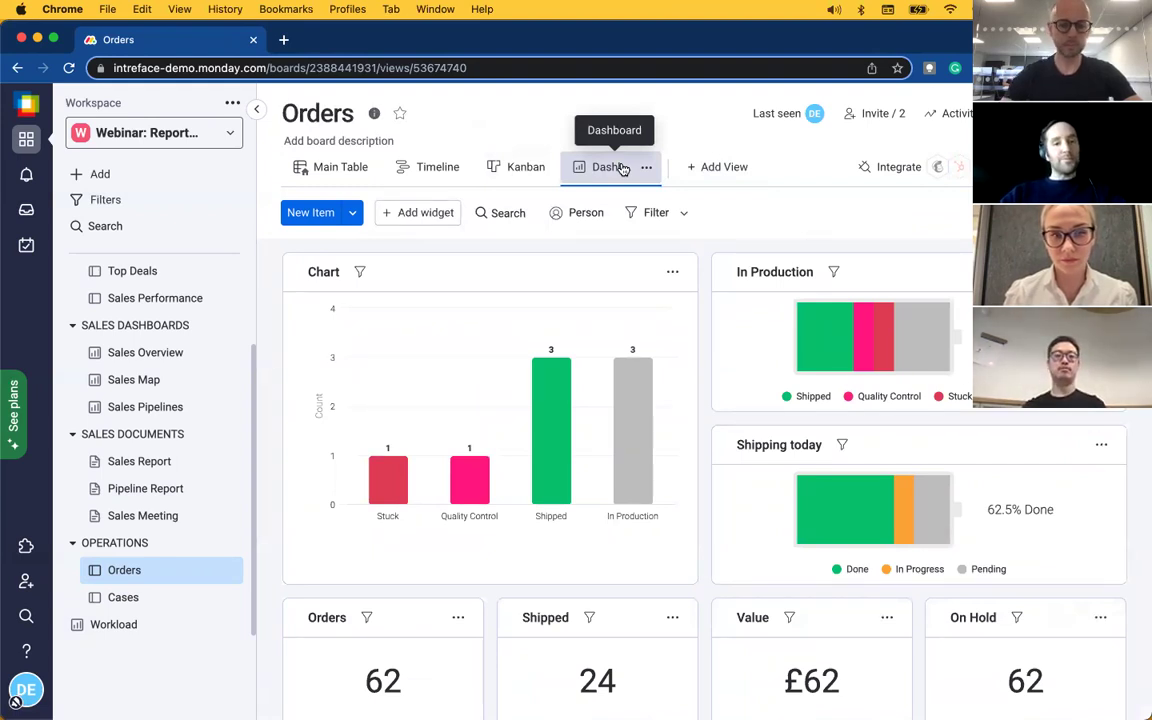
Step: Open the Orders board's Integrations Center and look through the Recommended For You and Explore By App integrations
click(875, 168)
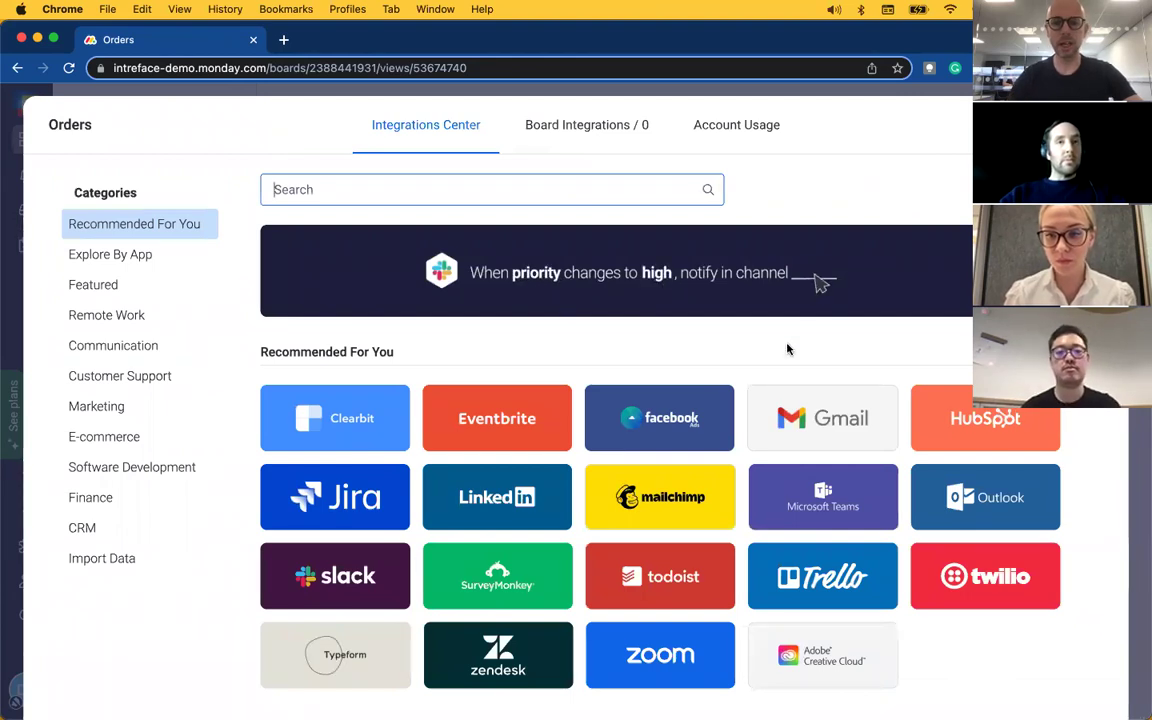
scroll(790, 345, down, 2)
scroll(790, 349, down, 1)
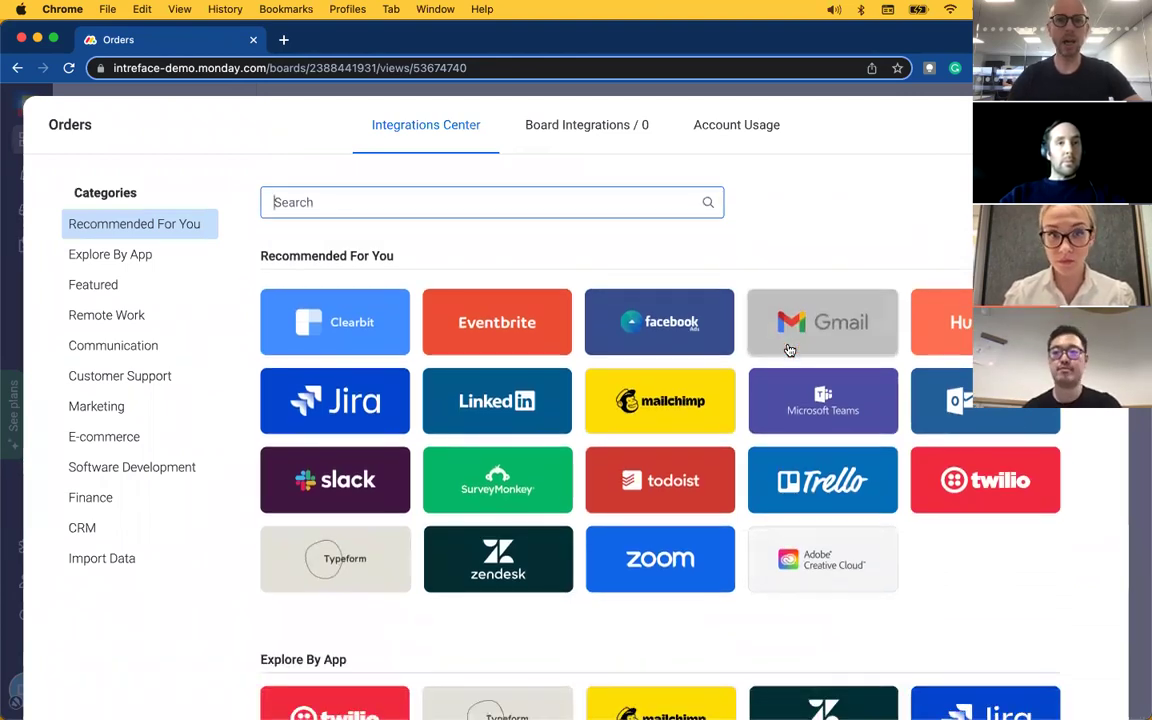
scroll(790, 349, down, 3)
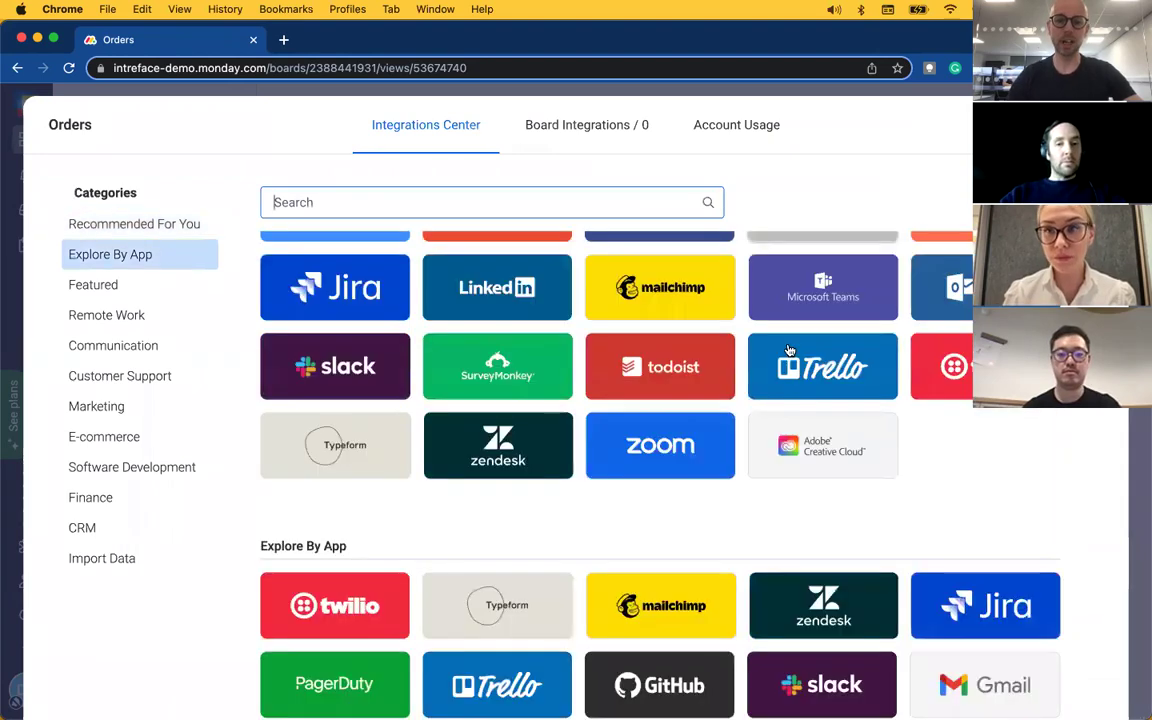
scroll(790, 349, down, 15)
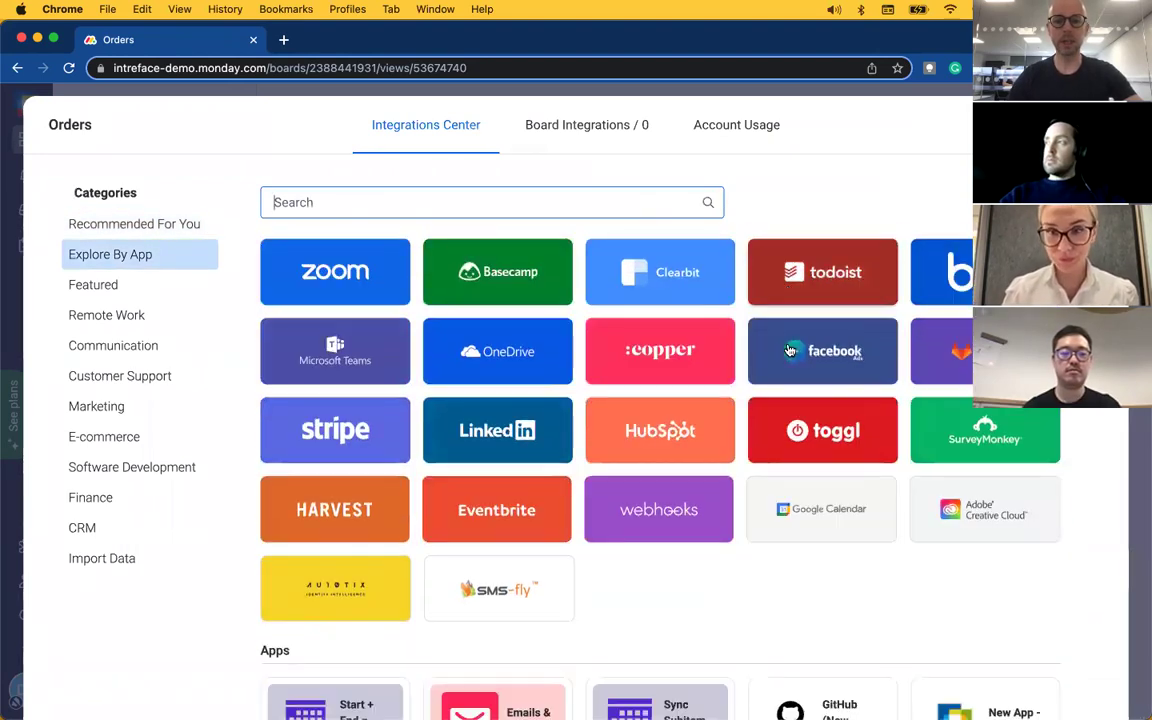
scroll(790, 349, up, 20)
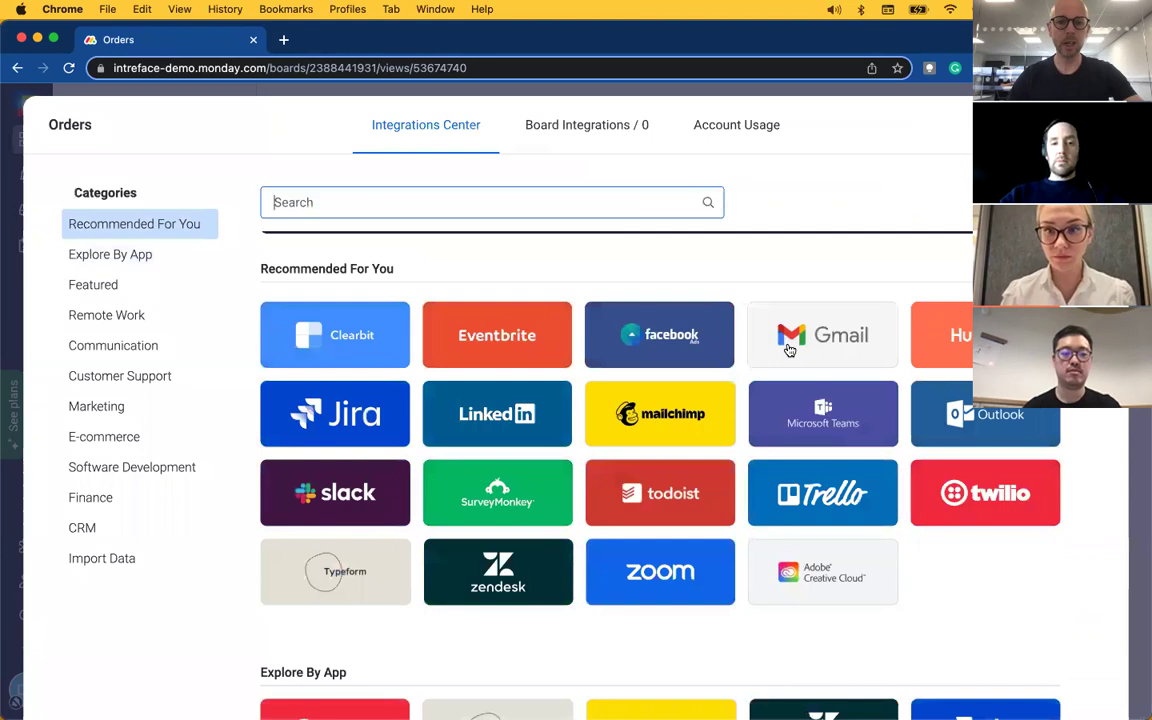
scroll(790, 349, up, 1)
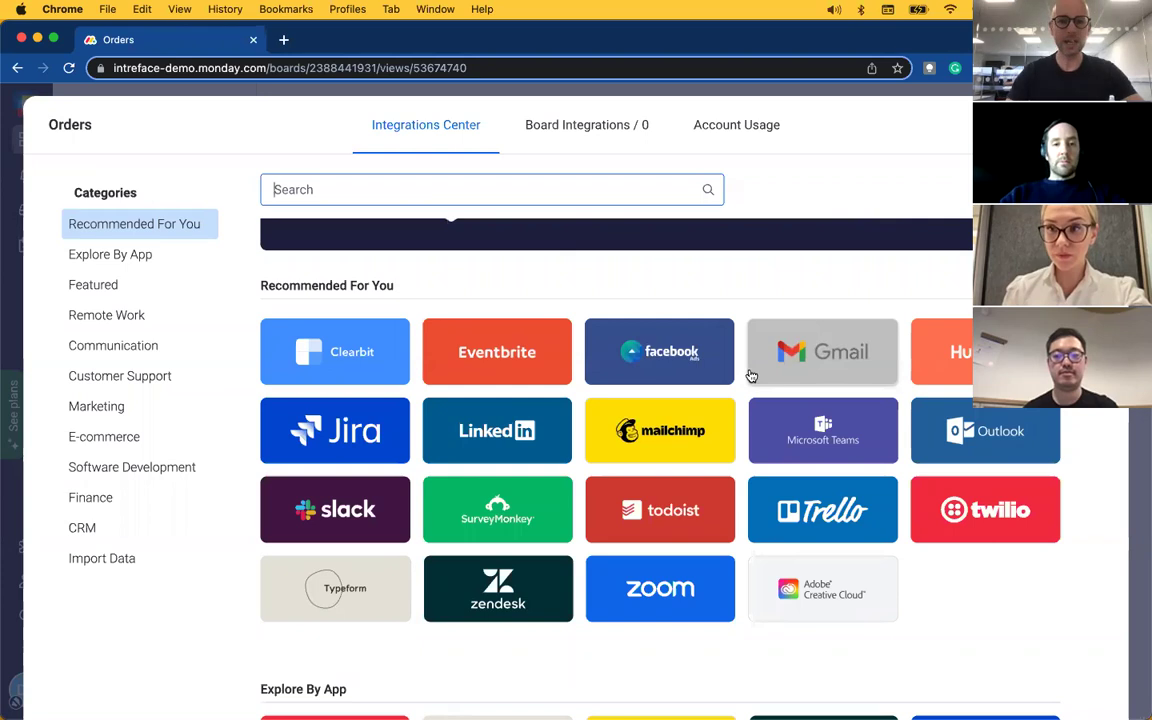
Step: Show the Questions and Answers slide in the presentation, return to the browser and close the Integrations Center
key(super+Tab)
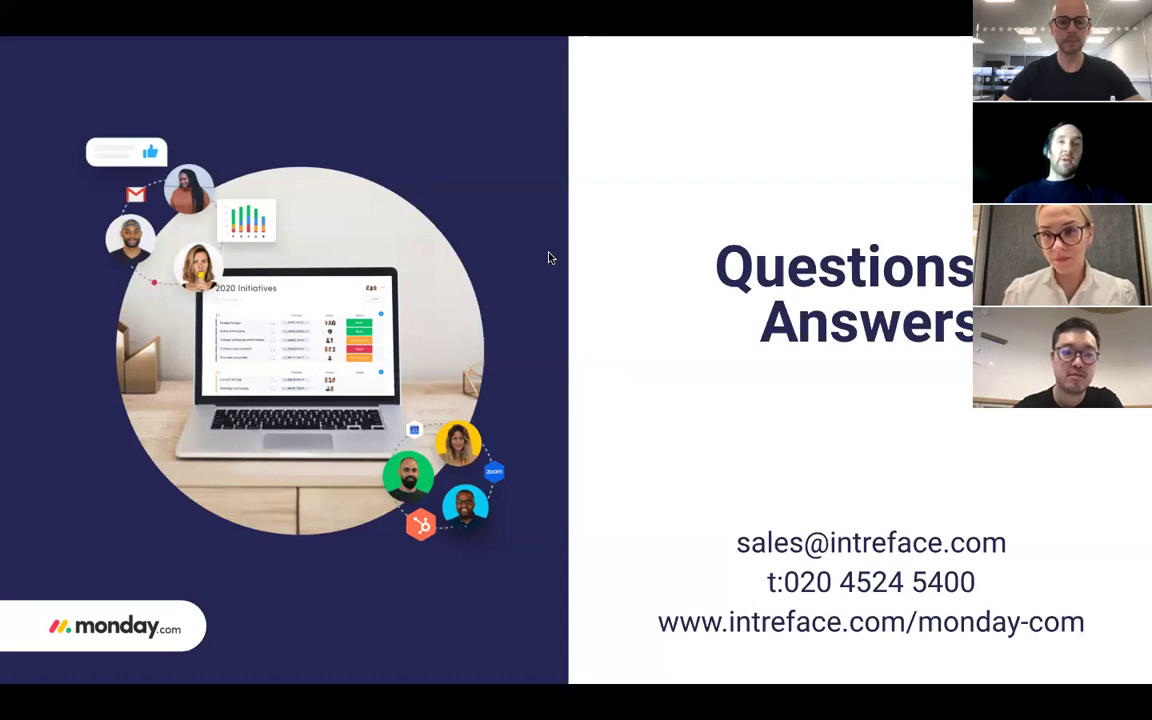
key(ctrl+Right)
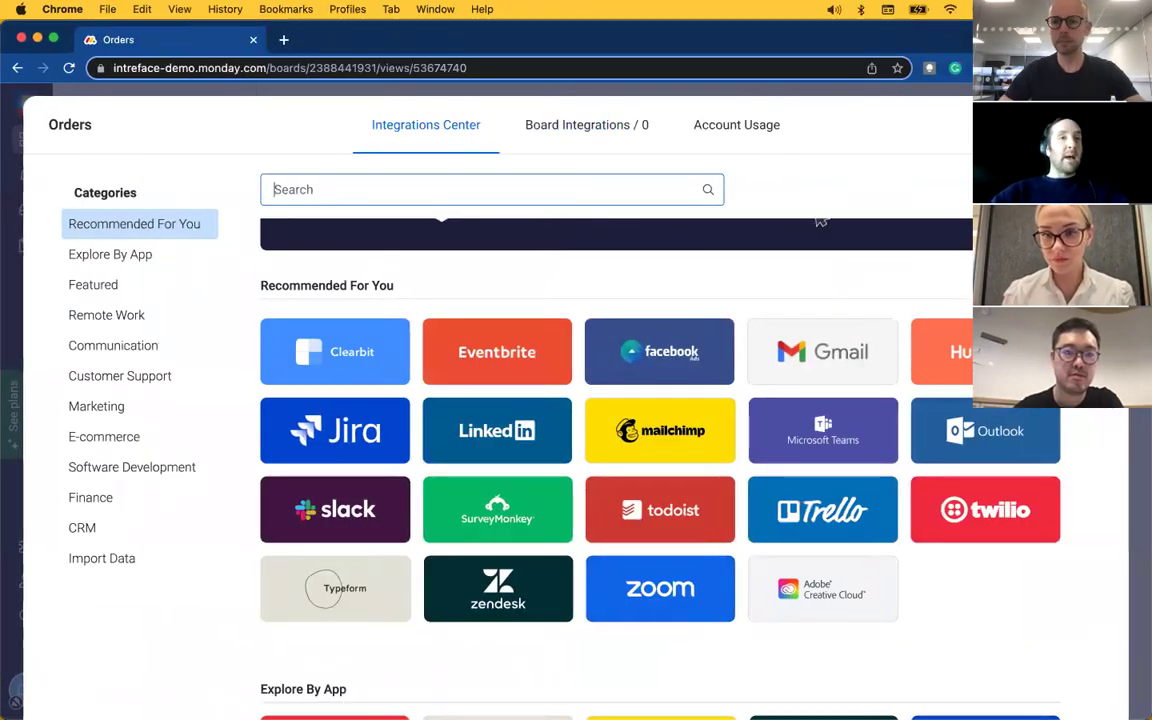
key(Escape)
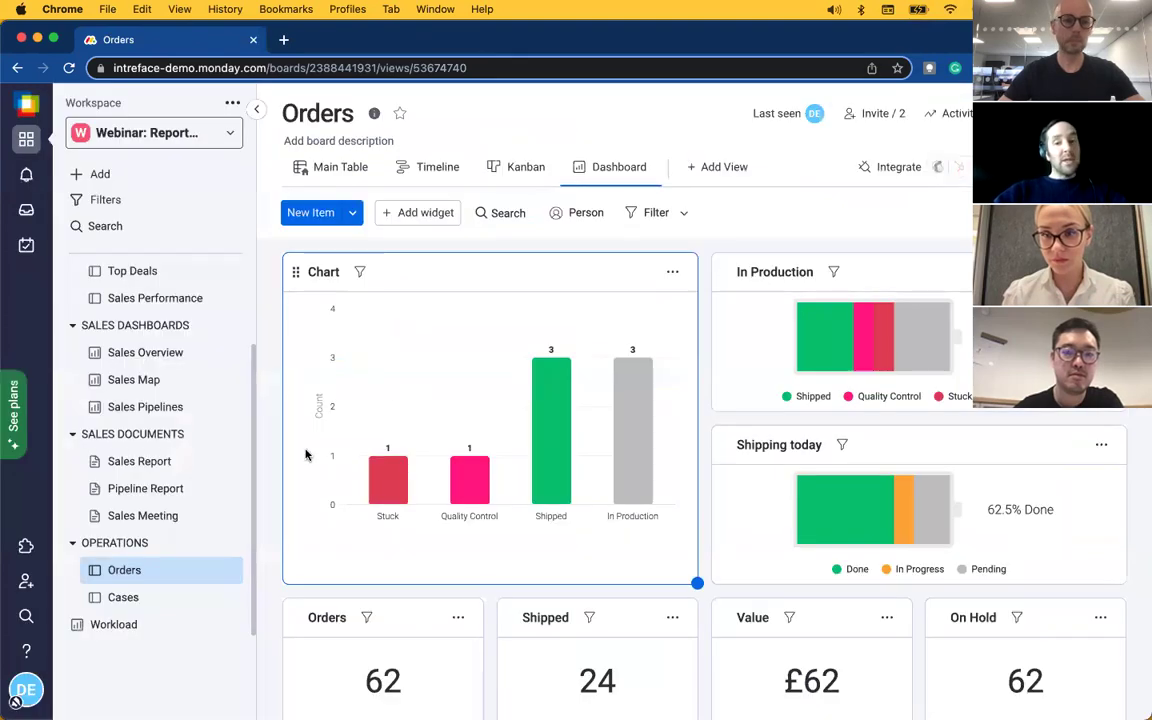
Step: Open the account's Admin area and review the feature permissions under Permissions
click(27, 690)
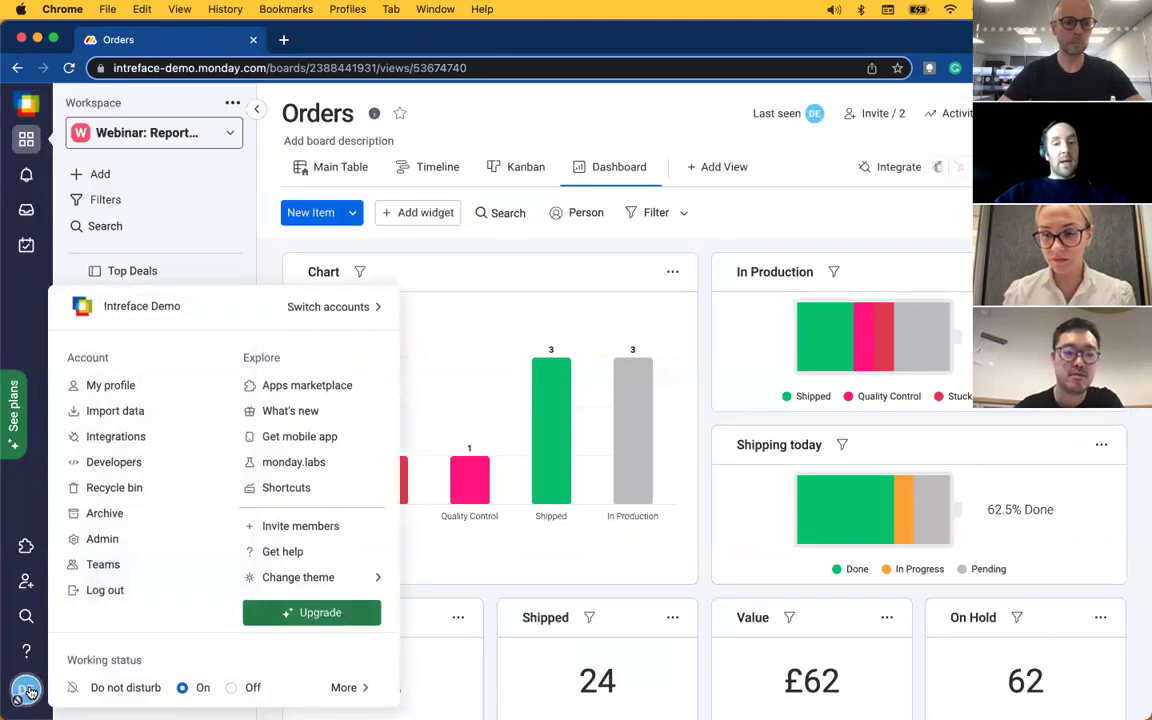
click(143, 540)
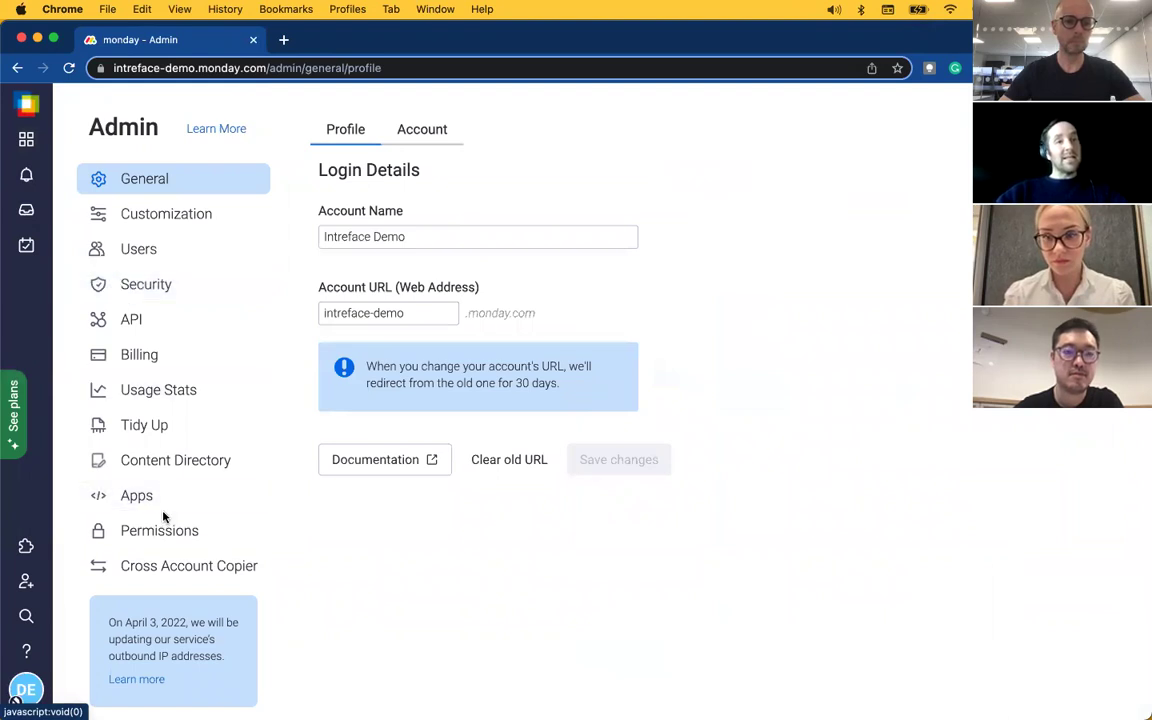
click(164, 540)
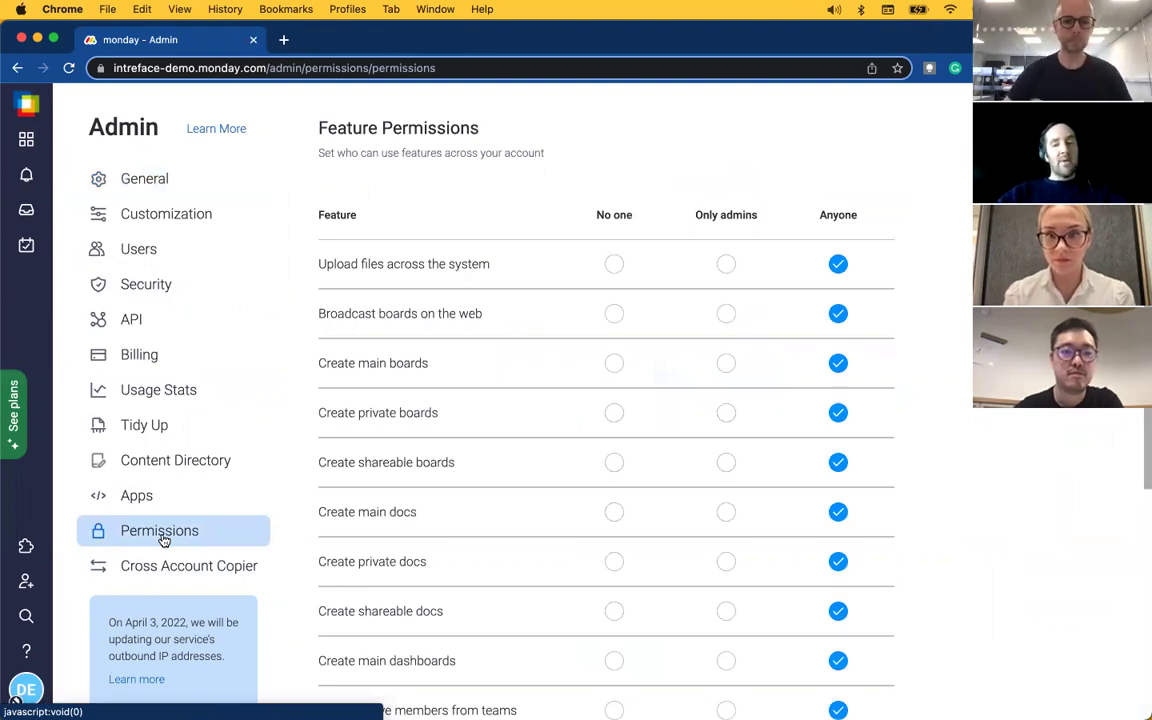
scroll(563, 415, down, 5)
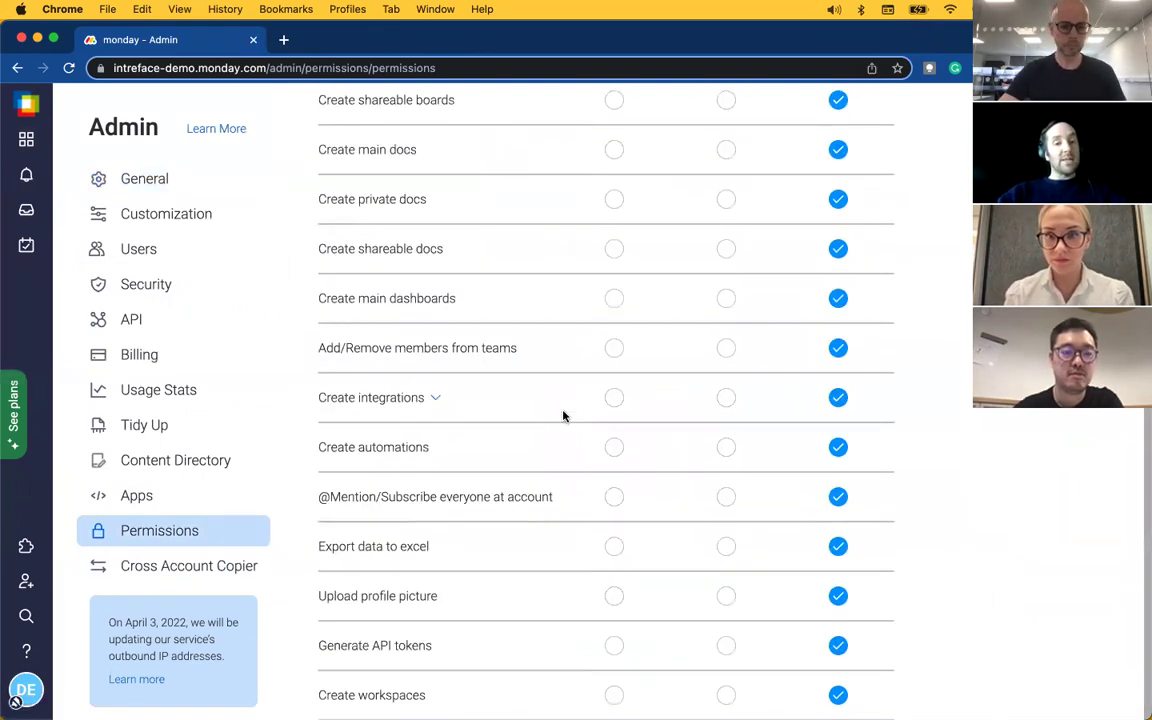
scroll(563, 415, up, 5)
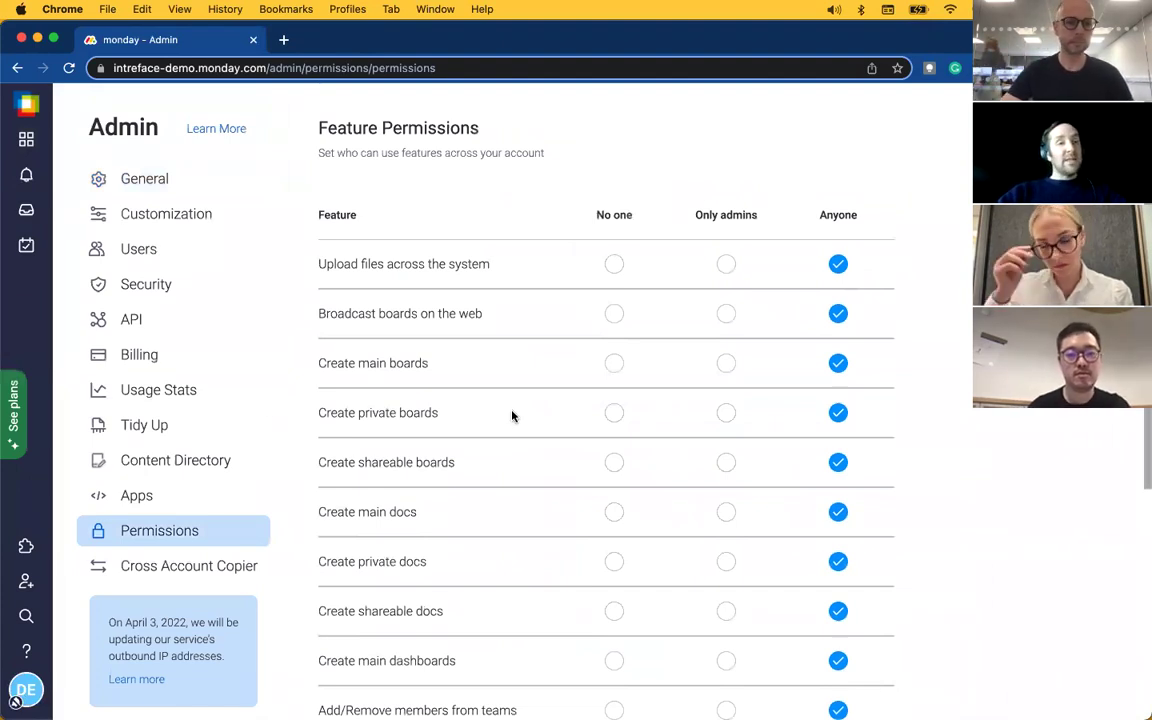
Step: Review the Single Sign-On (SSO) options in the Admin Security settings and open the audit log
click(157, 290)
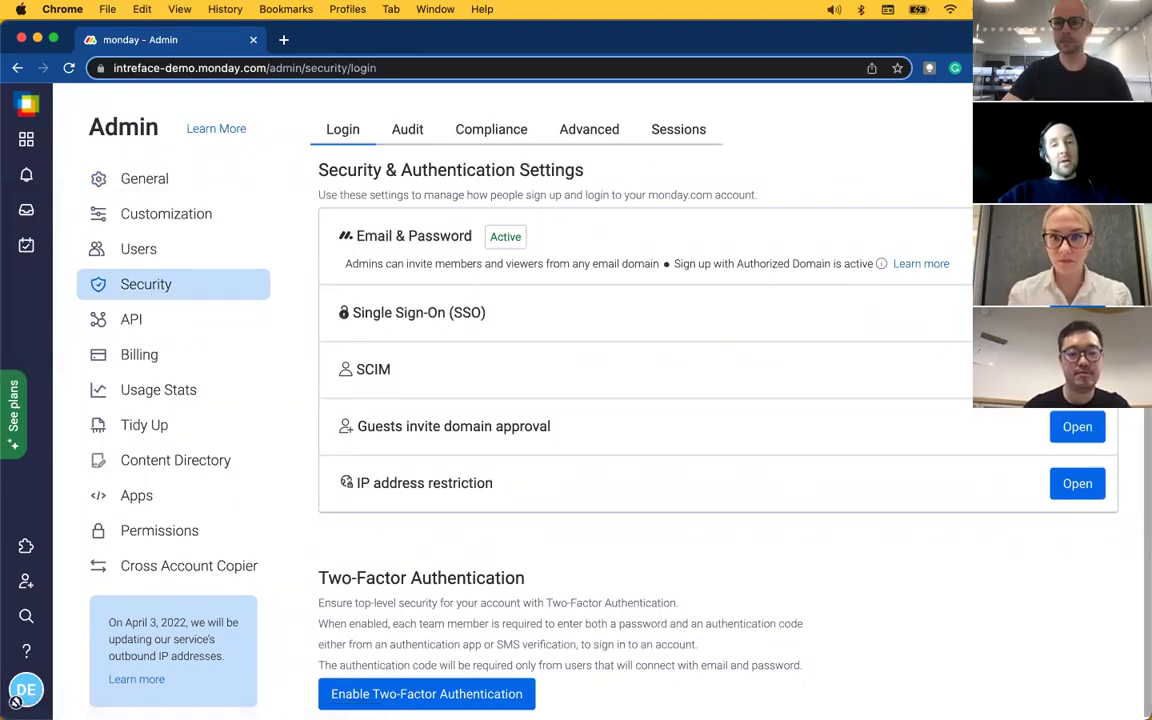
click(614, 314)
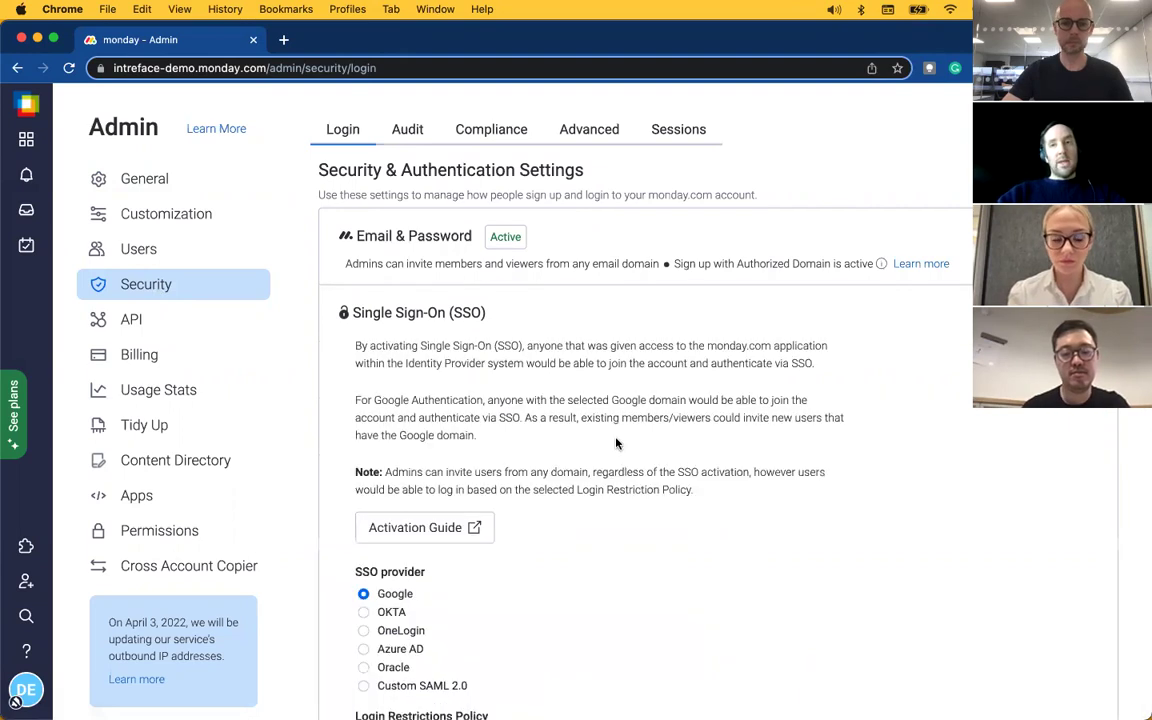
scroll(615, 442, down, 3)
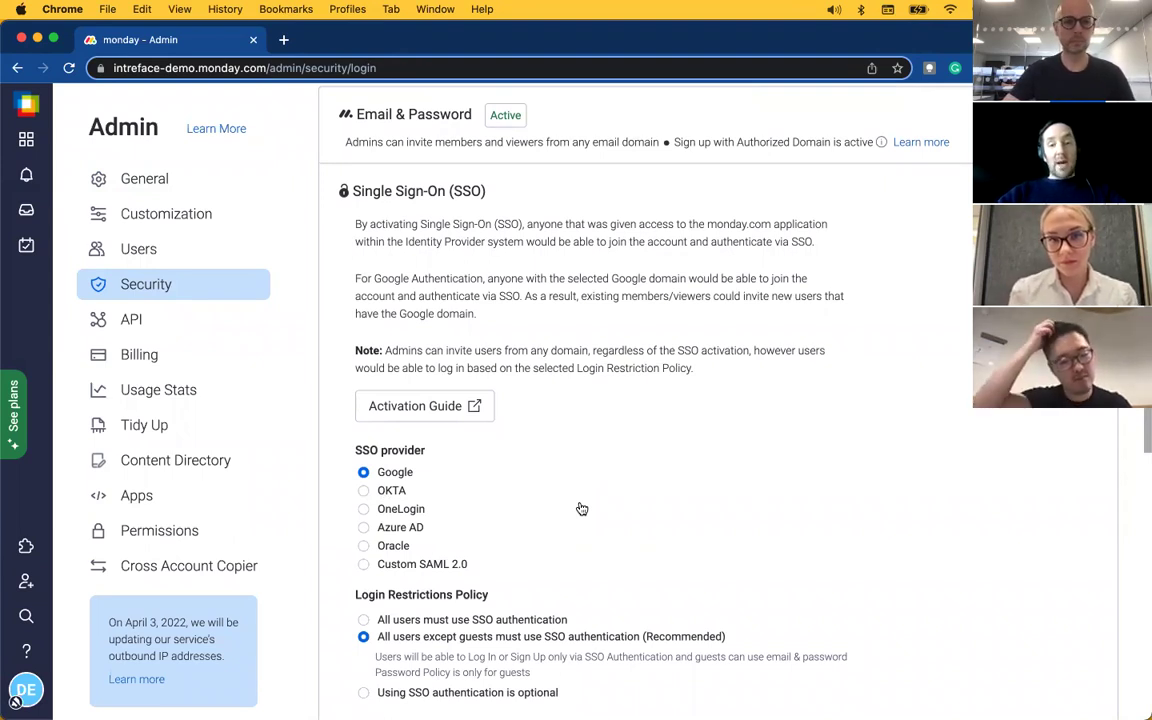
scroll(527, 391, up, 3)
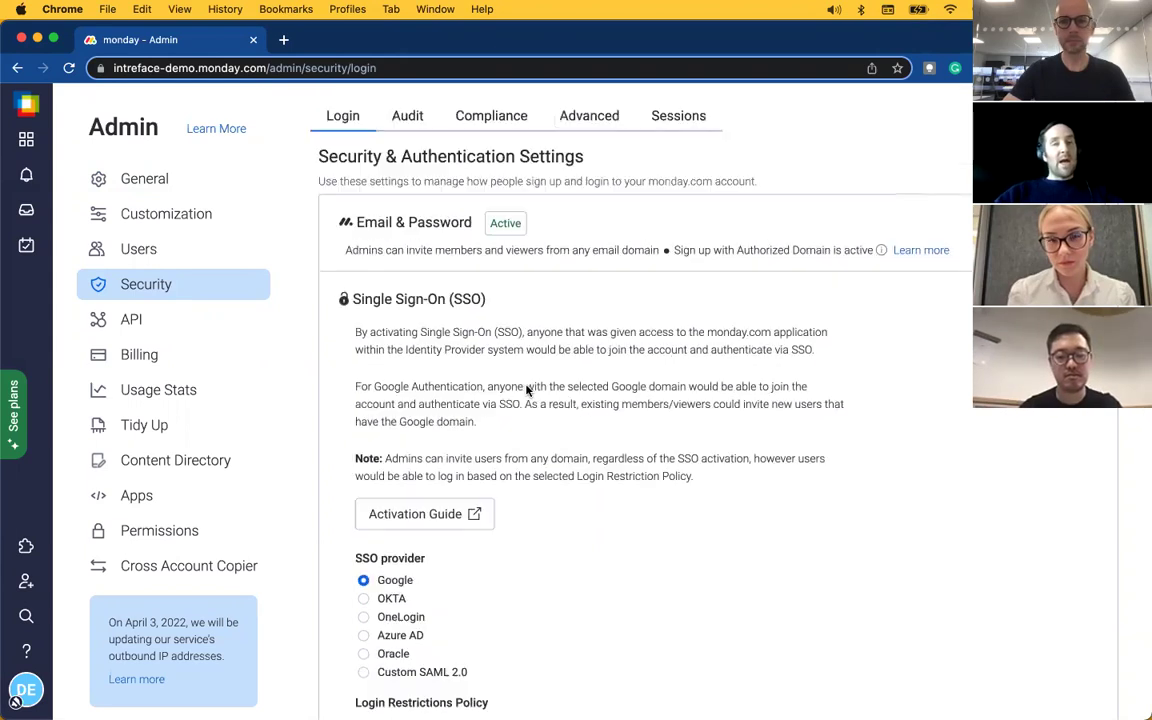
click(655, 314)
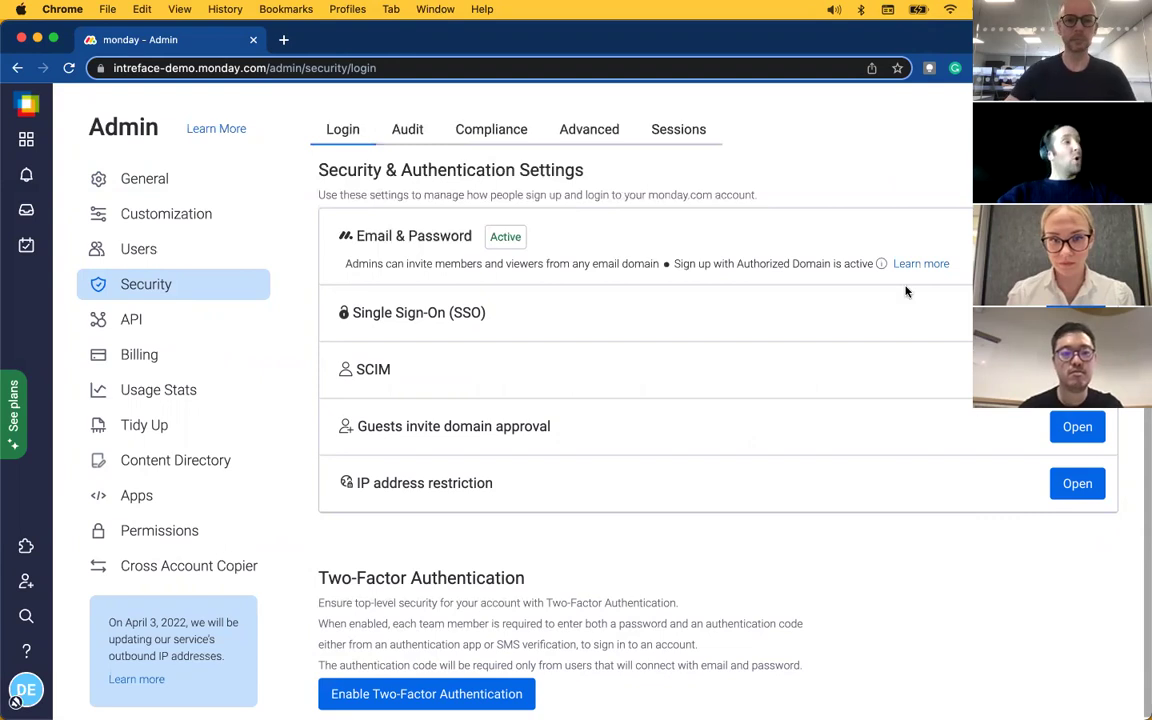
click(406, 129)
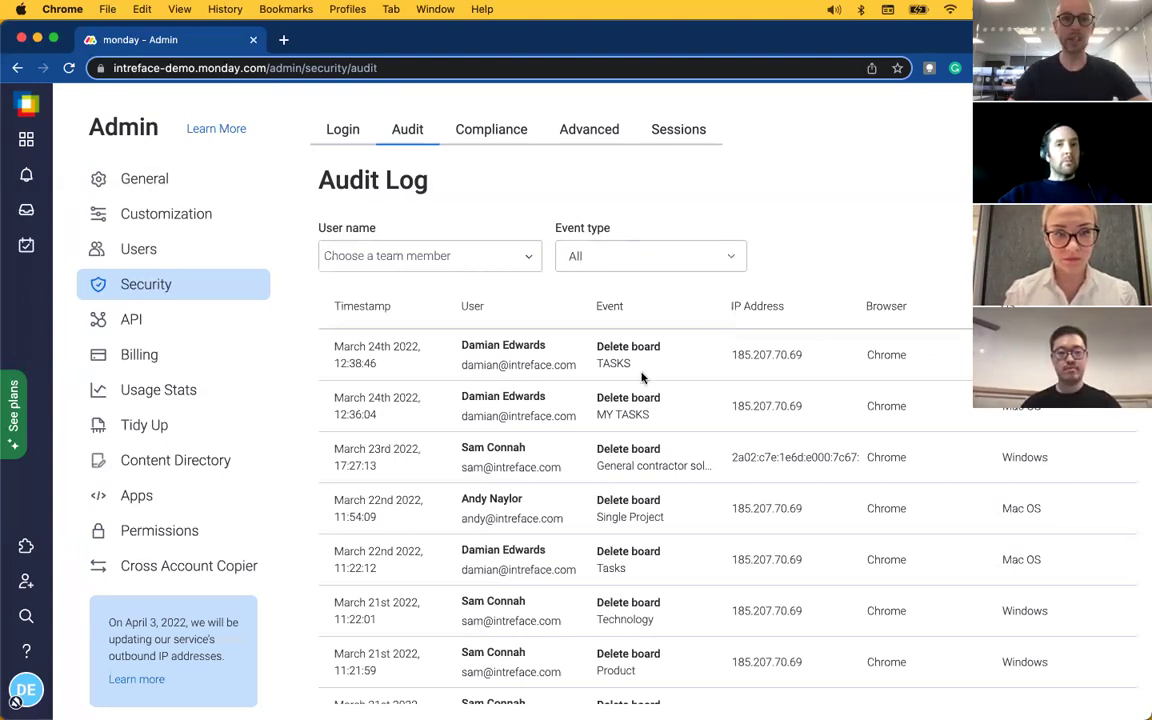
Step: Return to the Orders board and browse its Integrations Center, including the recipes of the Facebook Ads integration
click(27, 138)
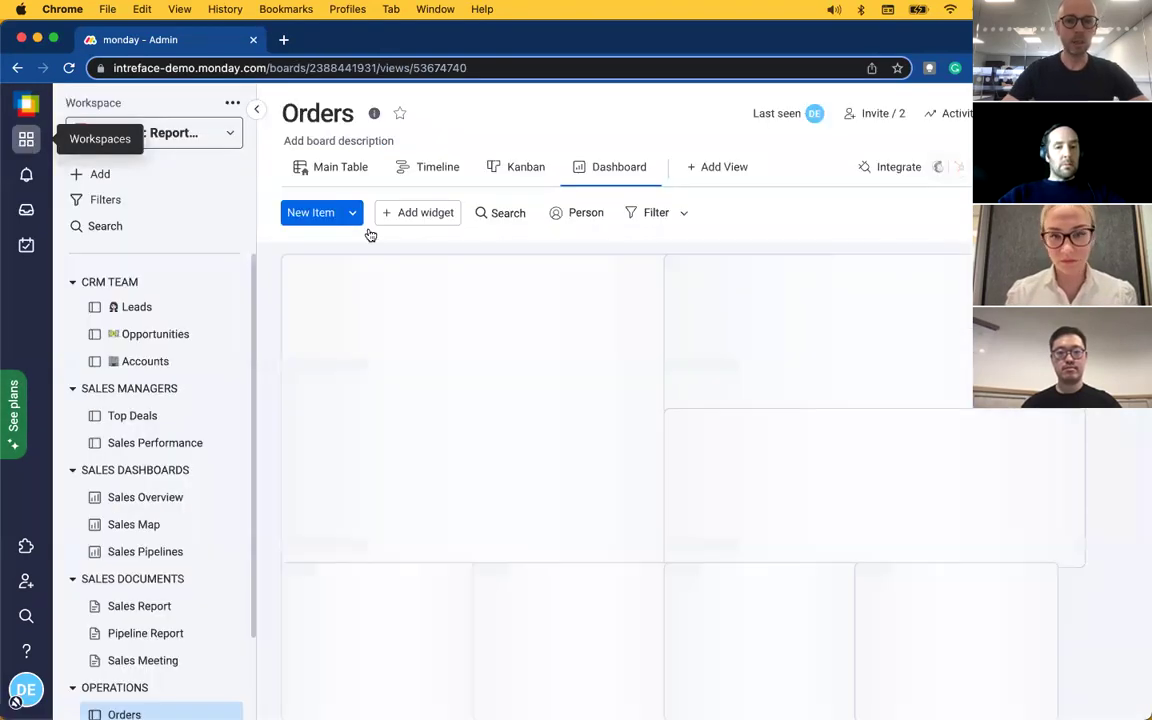
click(892, 168)
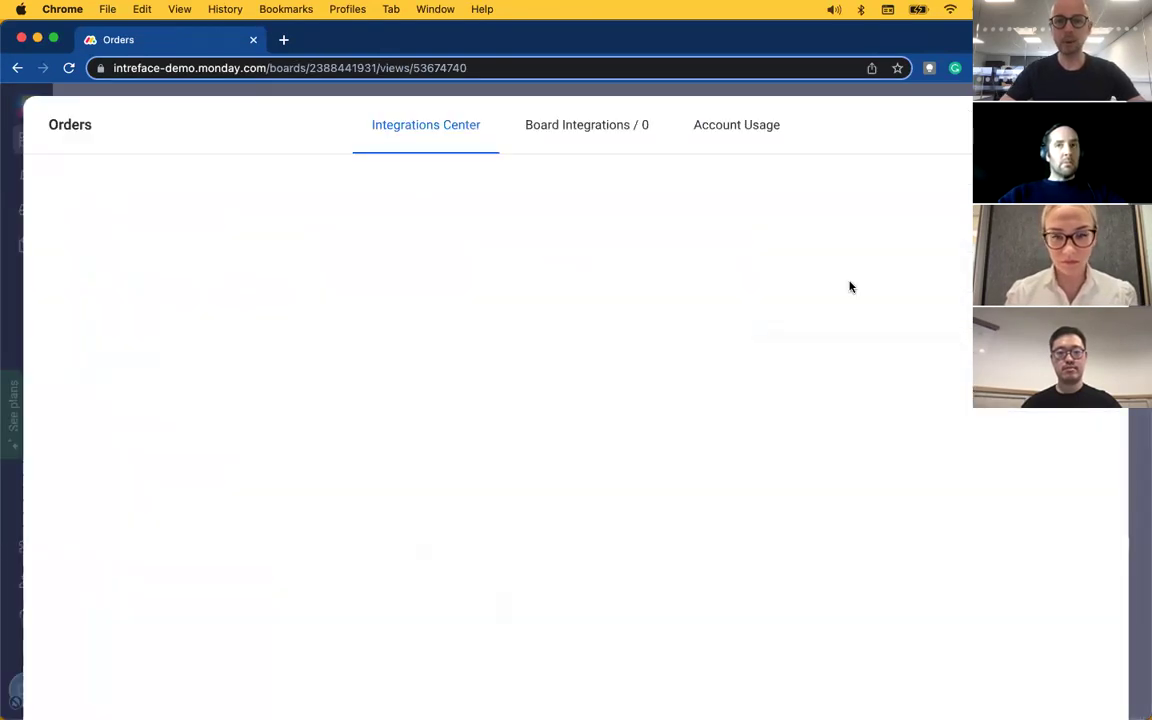
scroll(850, 287, down, 3)
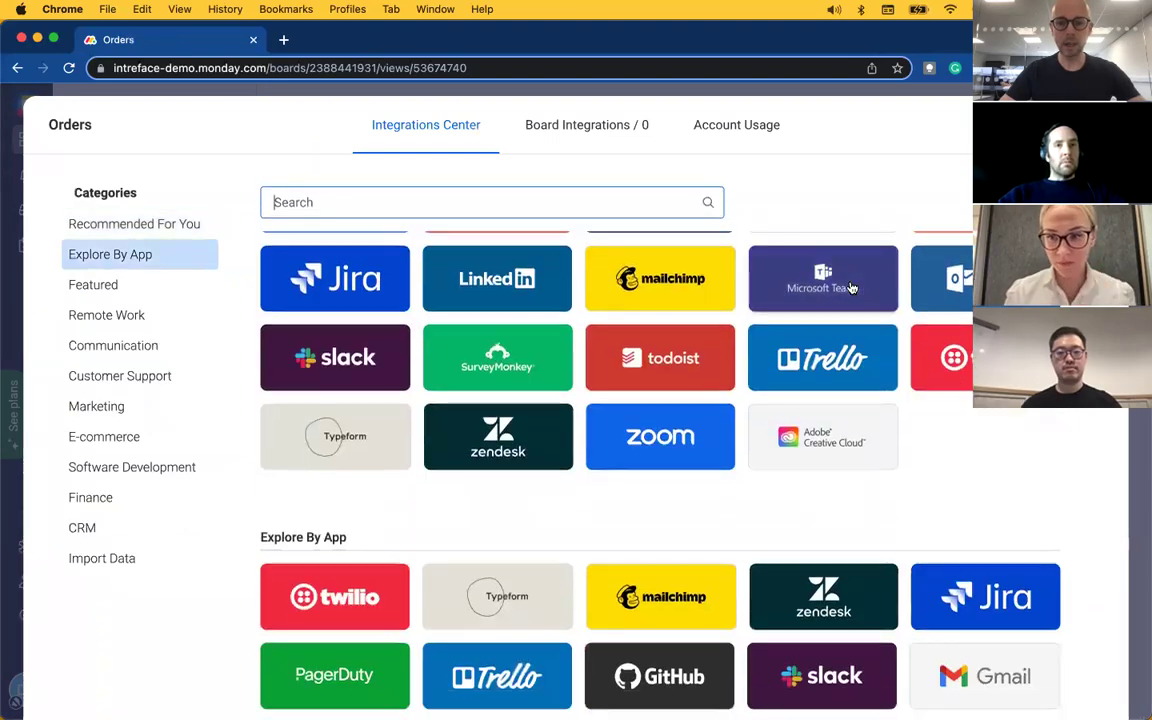
scroll(850, 288, up, 3)
scroll(850, 288, down, 2)
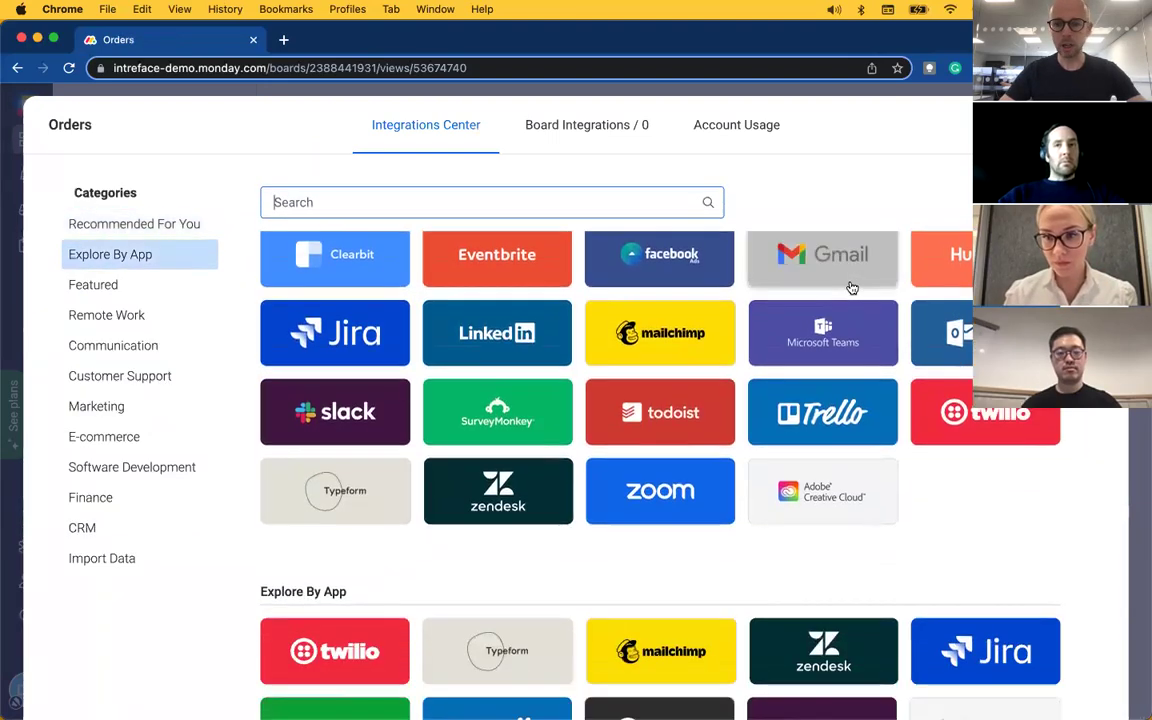
scroll(850, 288, down, 5)
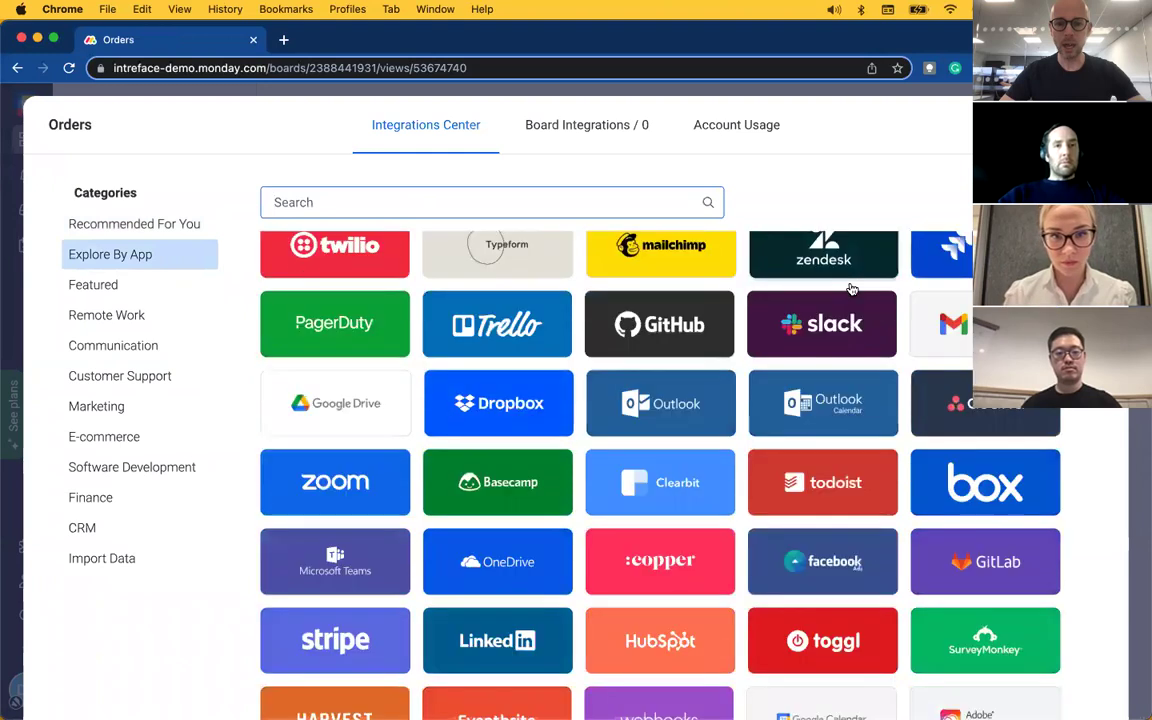
scroll(851, 289, down, 4)
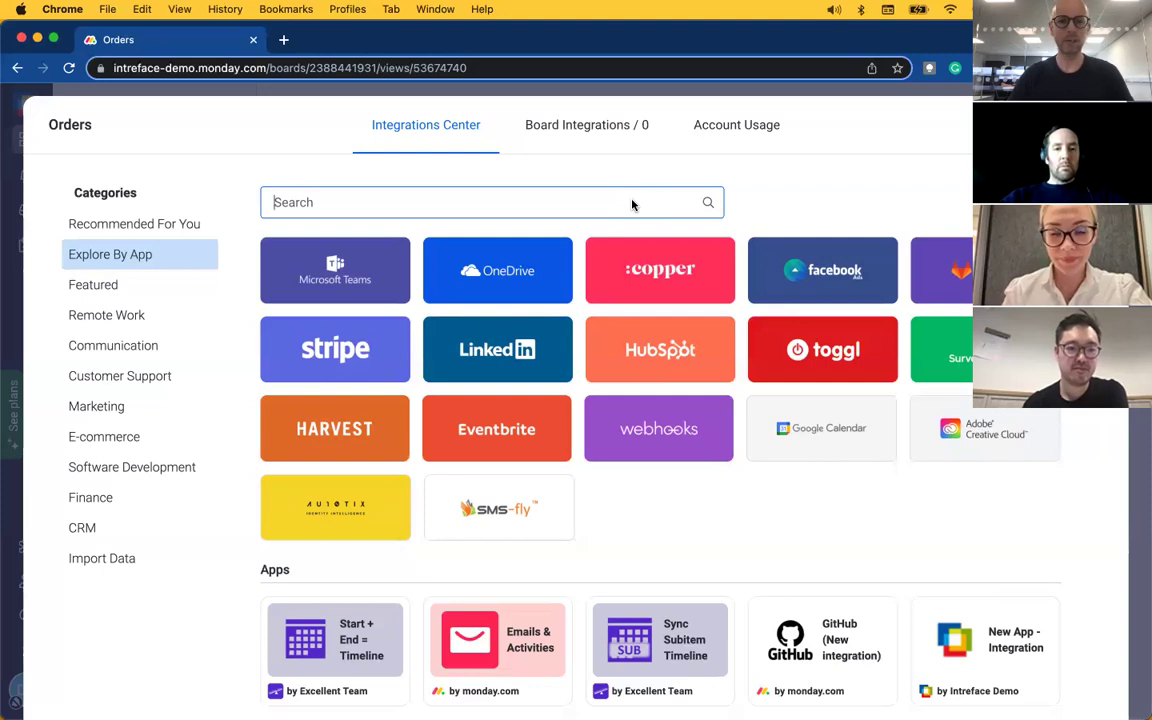
click(835, 298)
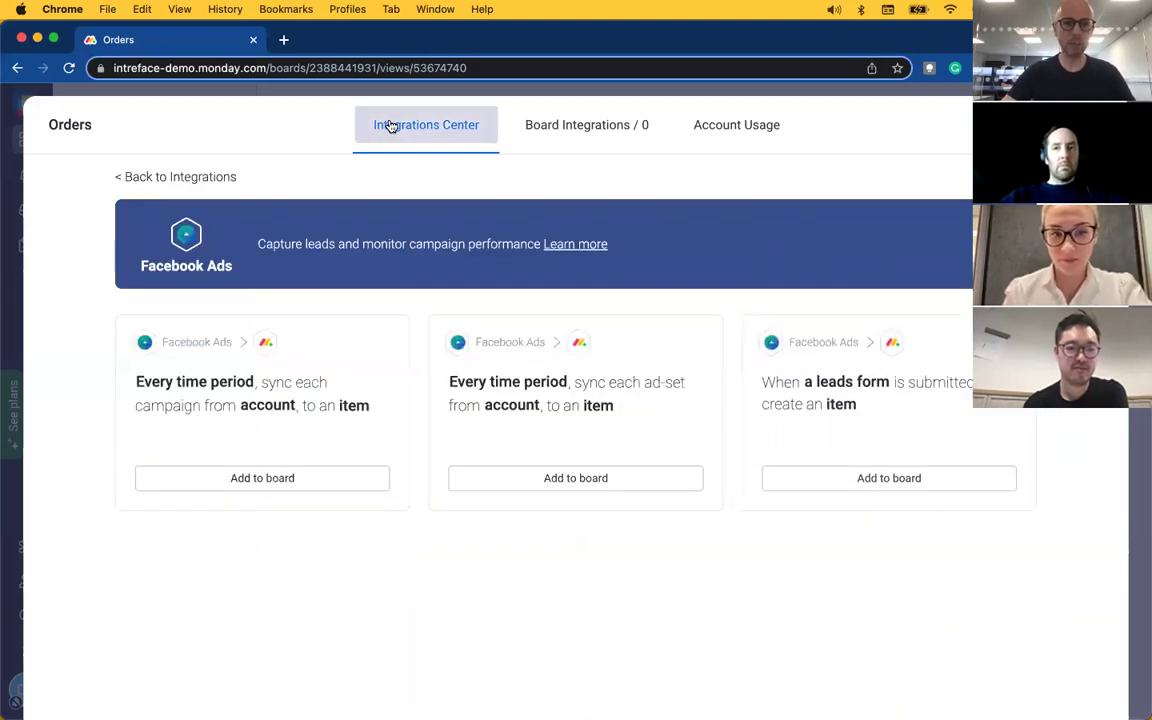
click(391, 125)
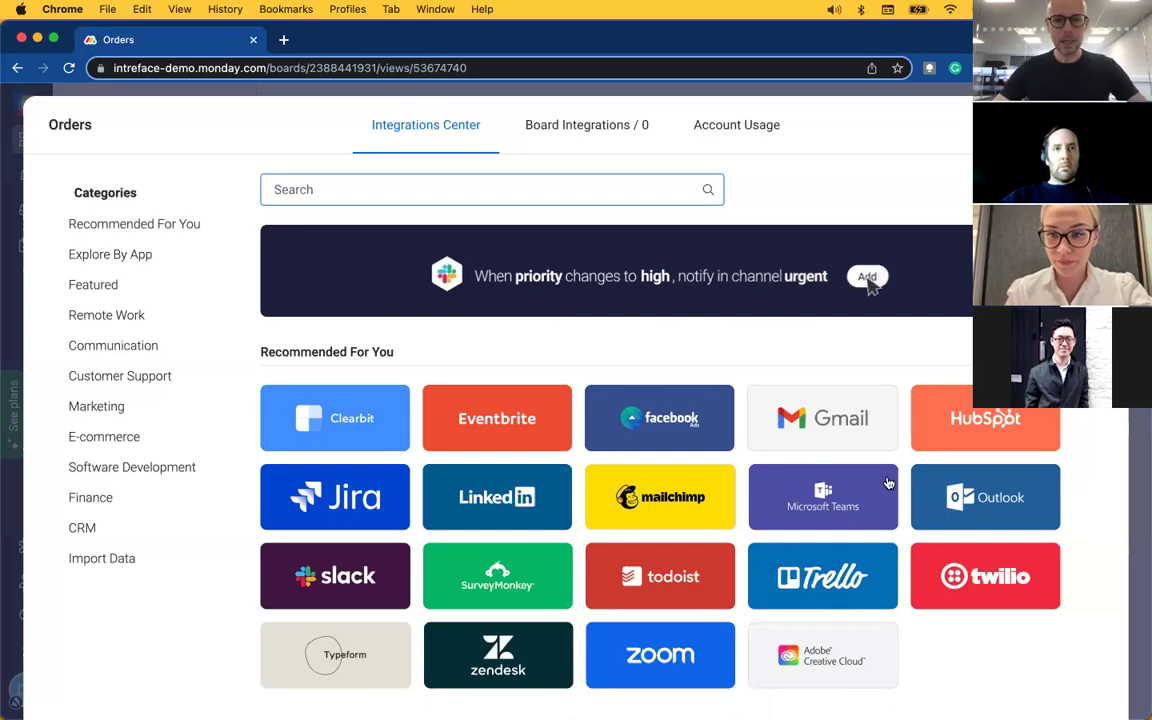
Step: Switch to the slide presentation and advance from the Questions and Answers slide to the webinar offer slide
key(super+Tab)
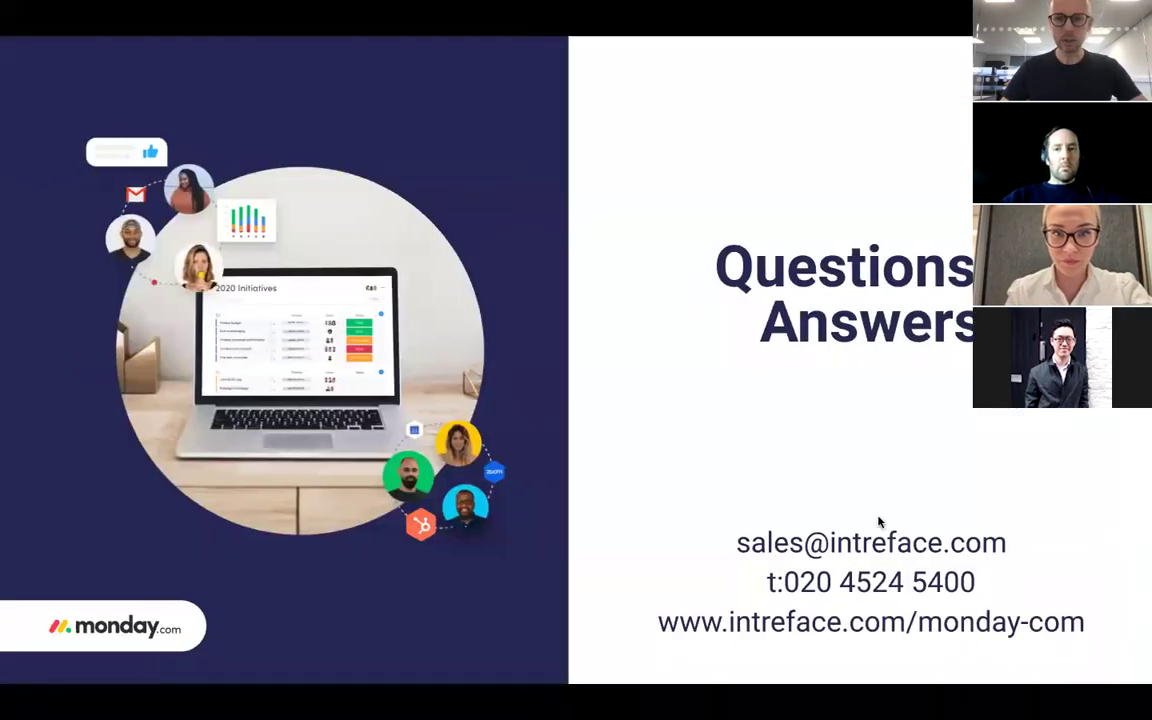
key(Right)
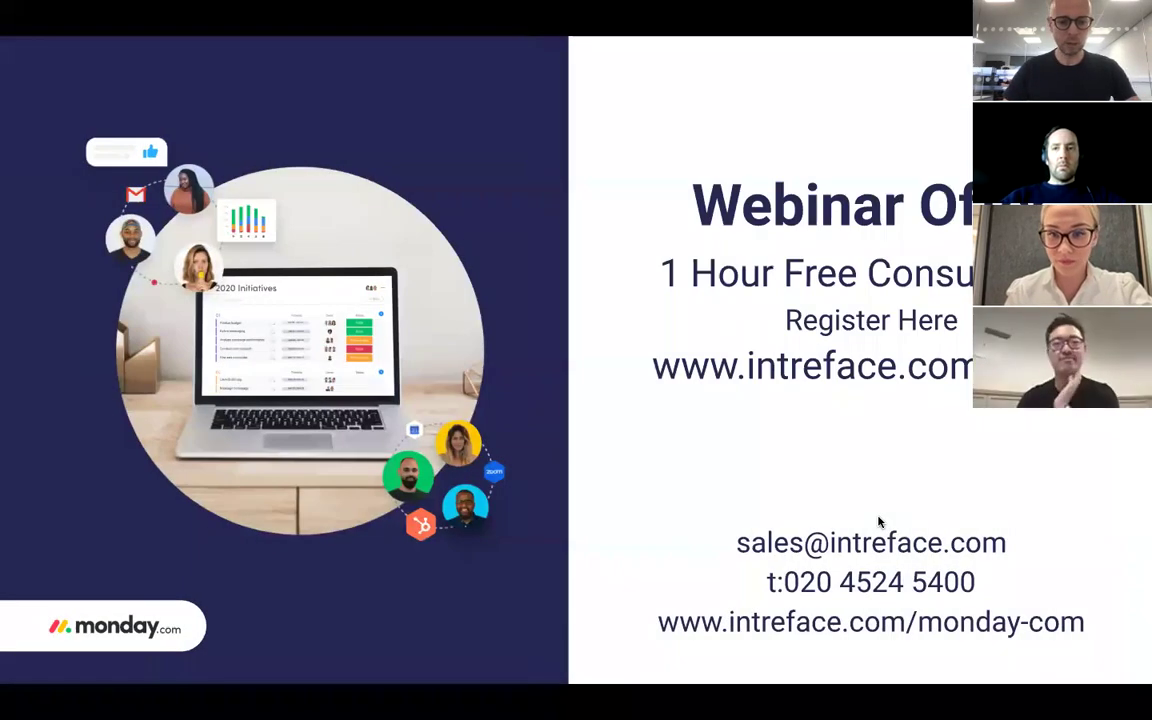